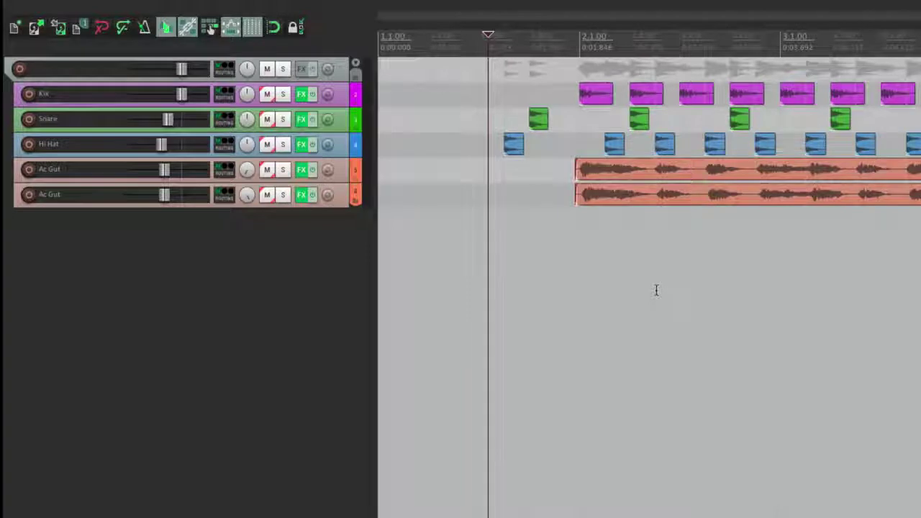
Add a new track and place Wide Awake.mp4 from the Downloads folder on it at the edit cursor
{"action": "double_click", "coordinate": [292, 263]}
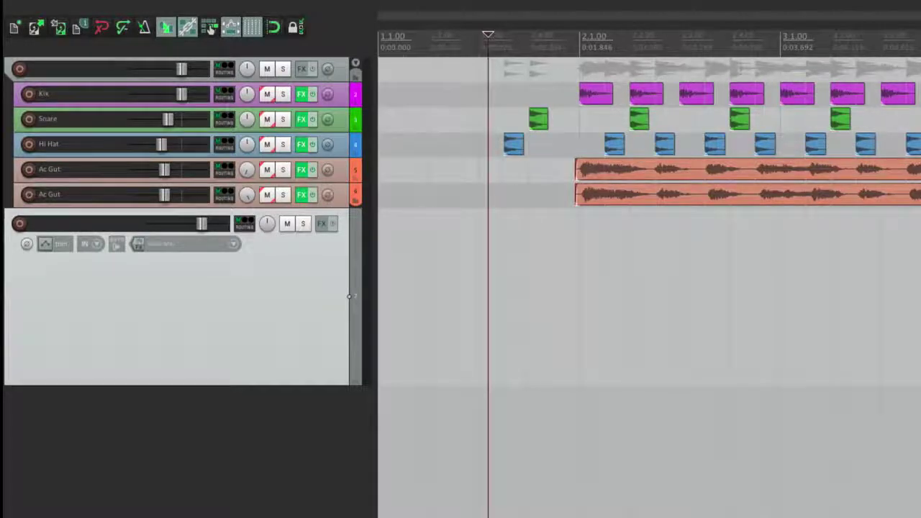
{"action": "key", "text": "ctrl+alt+x"}
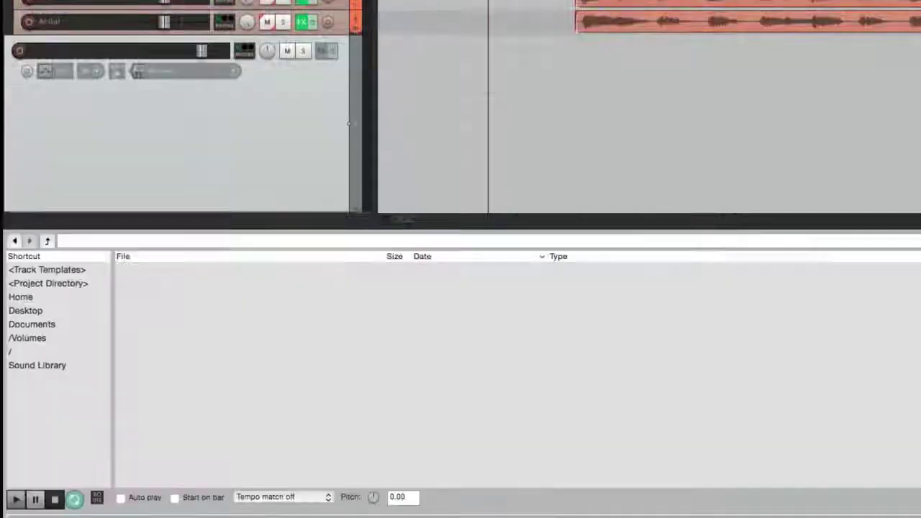
{"action": "left_click", "coordinate": [164, 270]}
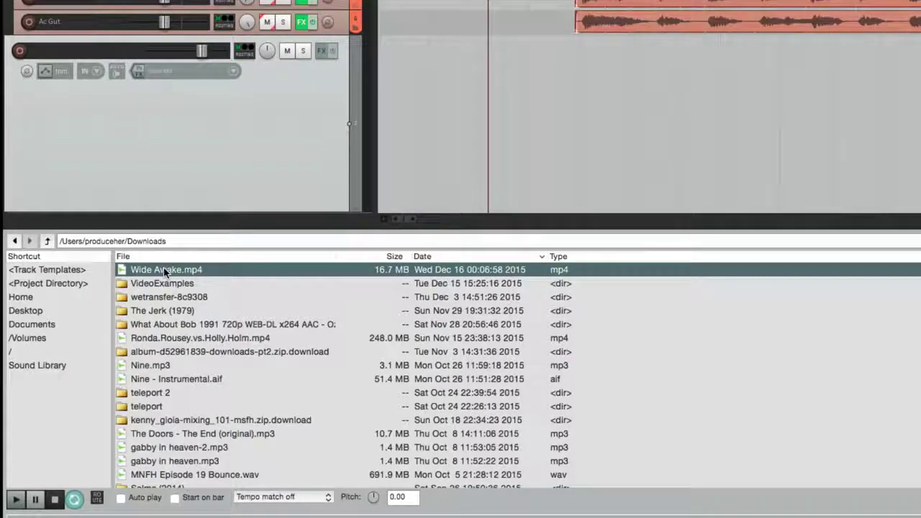
{"action": "left_click_drag", "start_coordinate": [164, 269], "coordinate": [489, 148]}
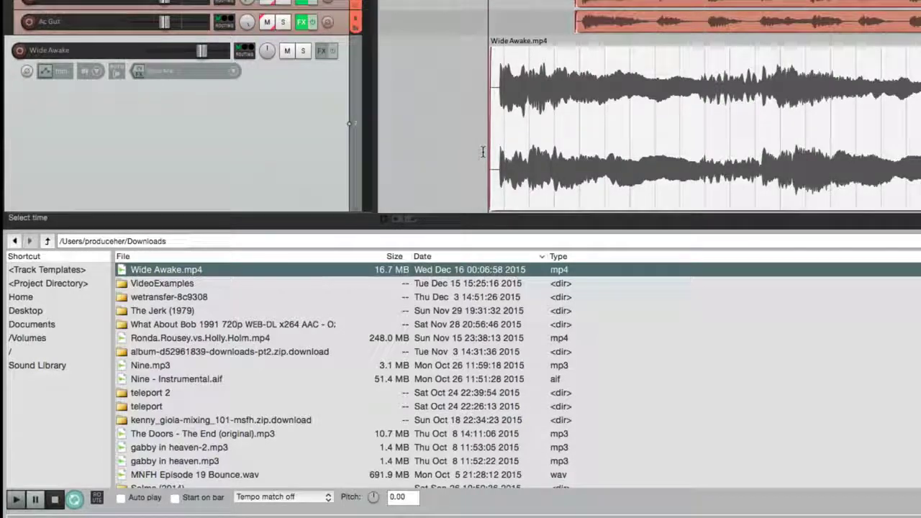
{"action": "key", "text": "super+alt+x"}
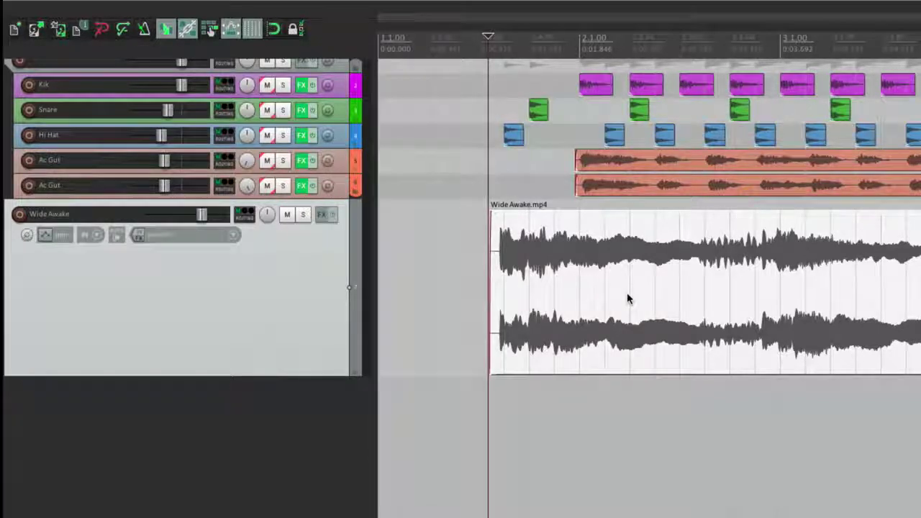
Set the Wide Awake.mp4 item's source properties to ignore its audio
{"action": "right_click", "coordinate": [577, 279]}
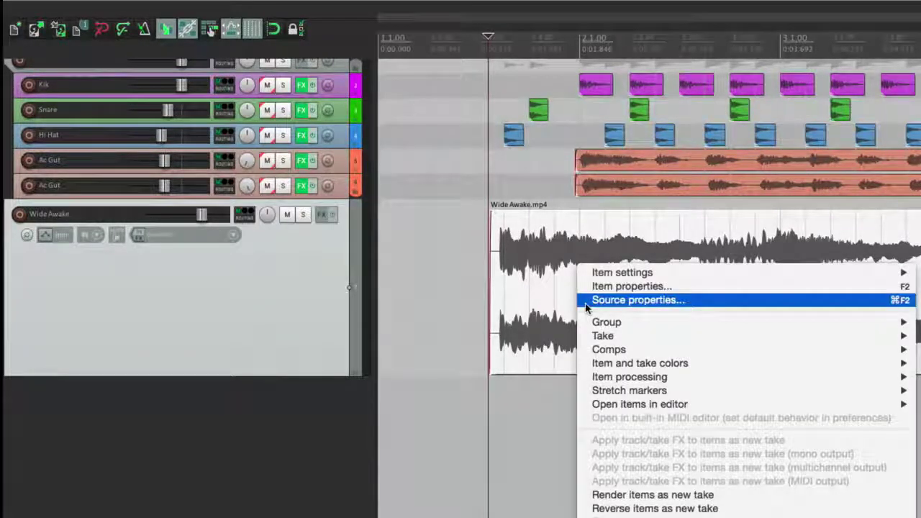
{"action": "left_click", "coordinate": [584, 301]}
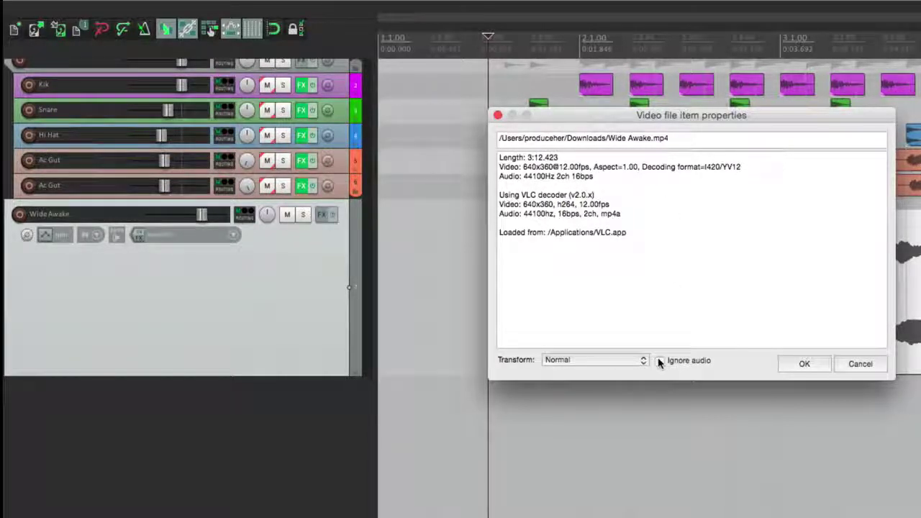
{"action": "left_click", "coordinate": [659, 360]}
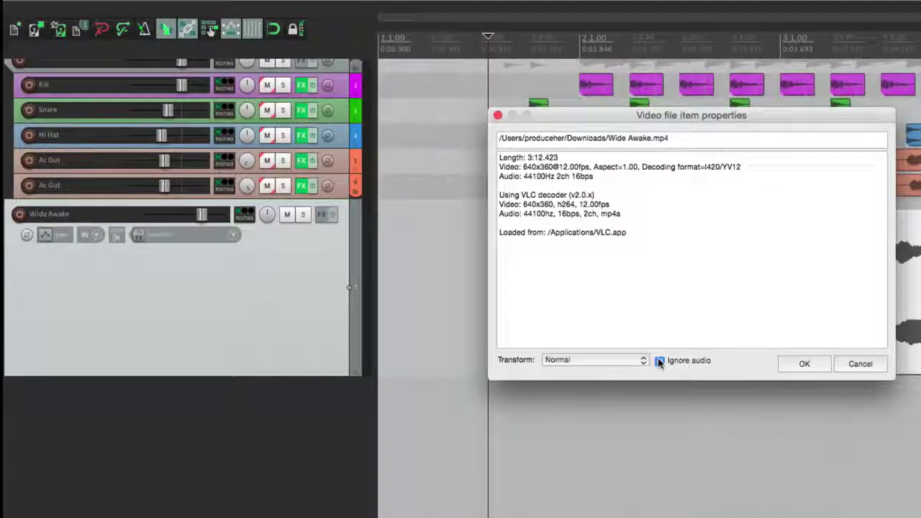
{"action": "left_click", "coordinate": [791, 364]}
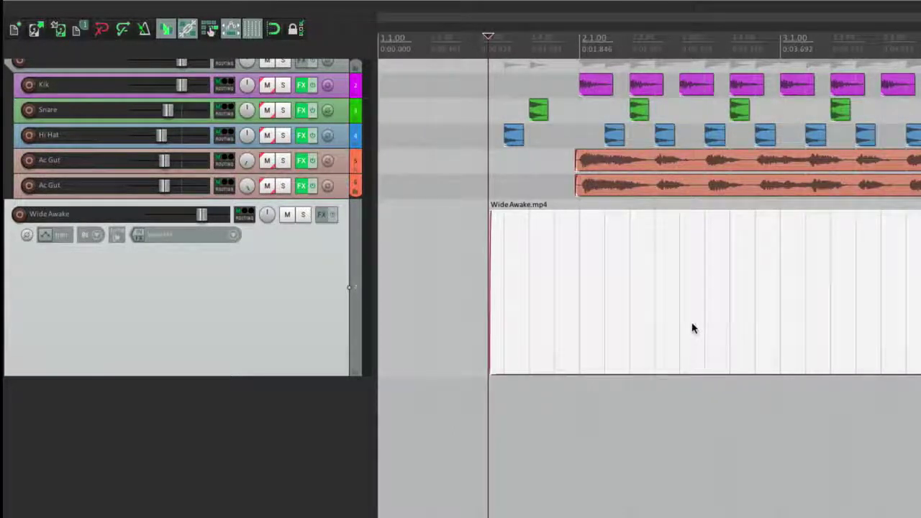
Mute the kick, snare, hi-hat and both acoustic guitar tracks
{"action": "left_click", "coordinate": [266, 185]}
{"action": "key", "text": "space"}
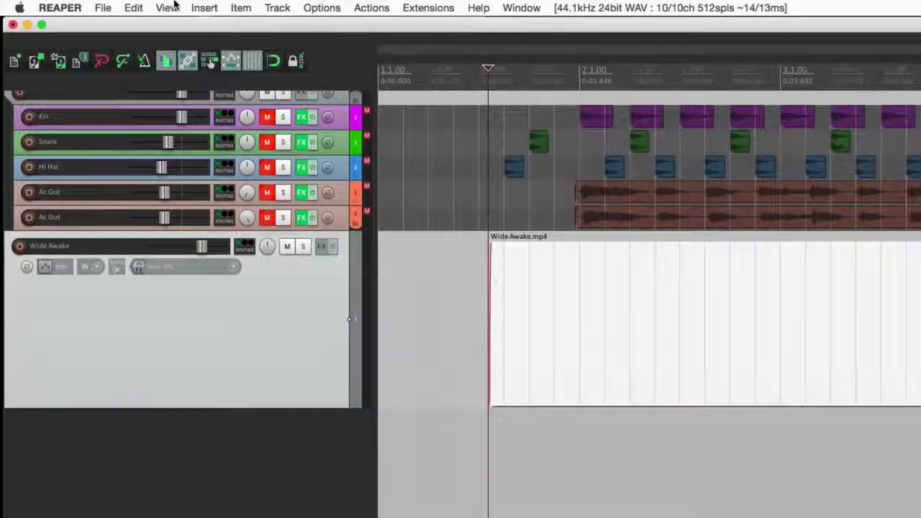
Open the Video Window and position it below the Wide Awake track in the arrangement
{"action": "left_click", "coordinate": [174, 8]}
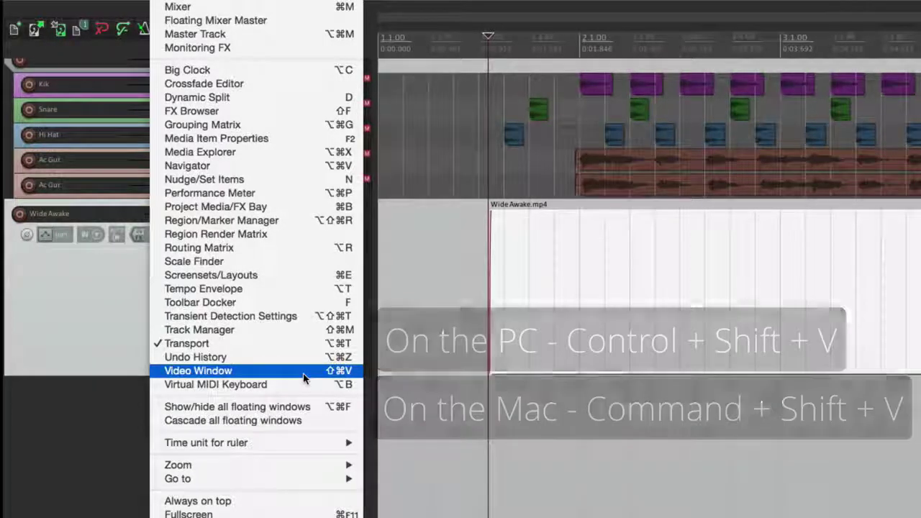
{"action": "left_click", "coordinate": [303, 372]}
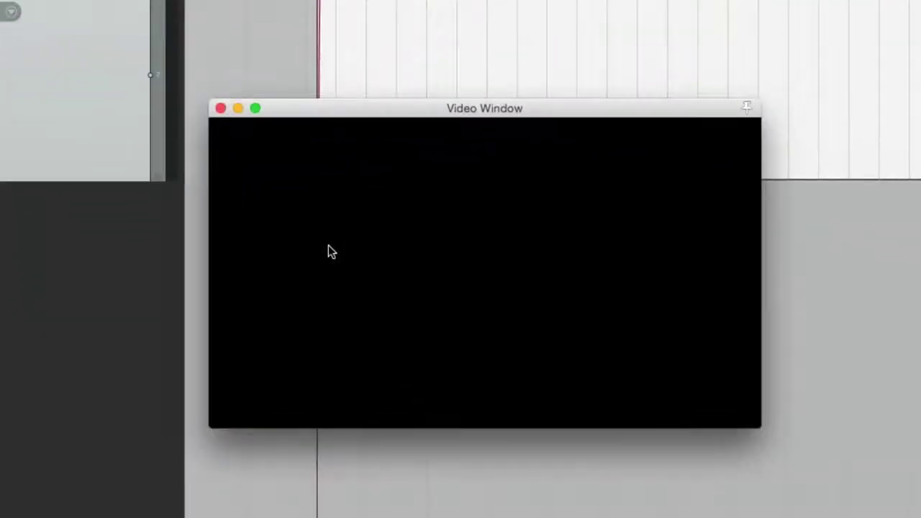
{"action": "right_click", "coordinate": [442, 379]}
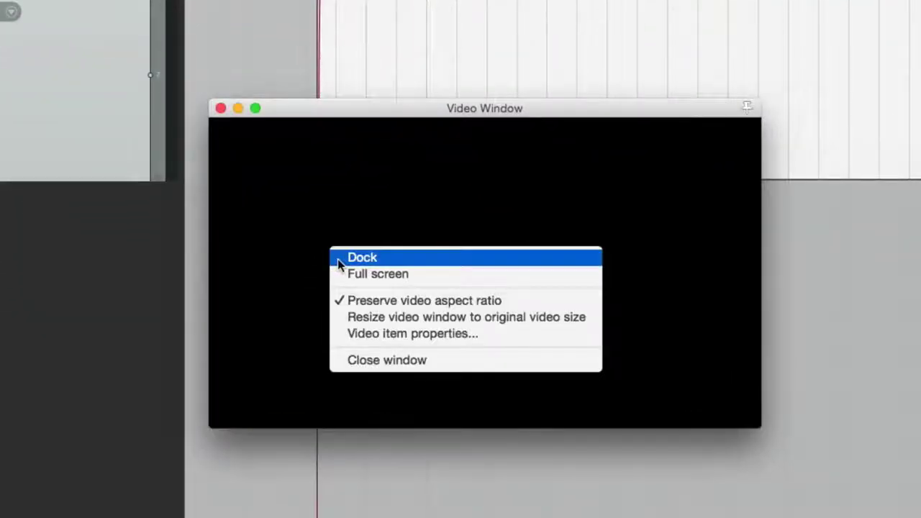
{"action": "left_click", "coordinate": [336, 333]}
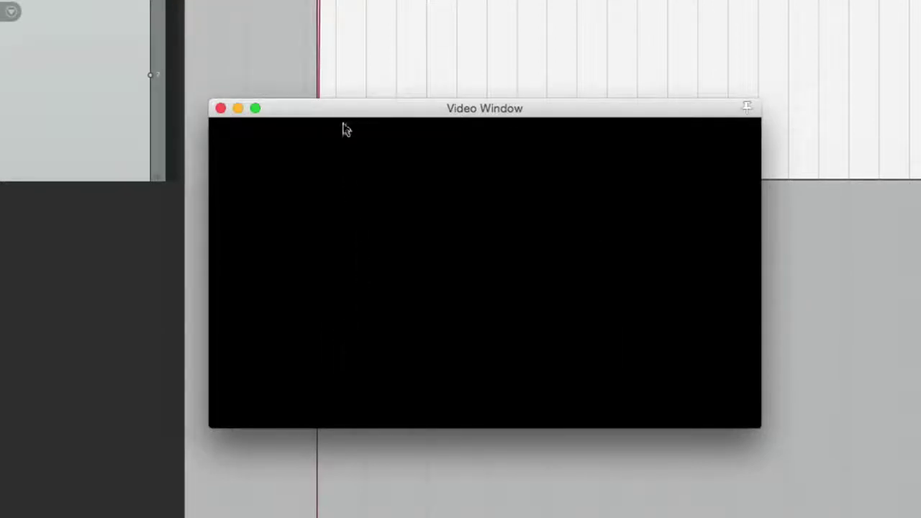
{"action": "left_click_drag", "start_coordinate": [349, 120], "coordinate": [387, 231]}
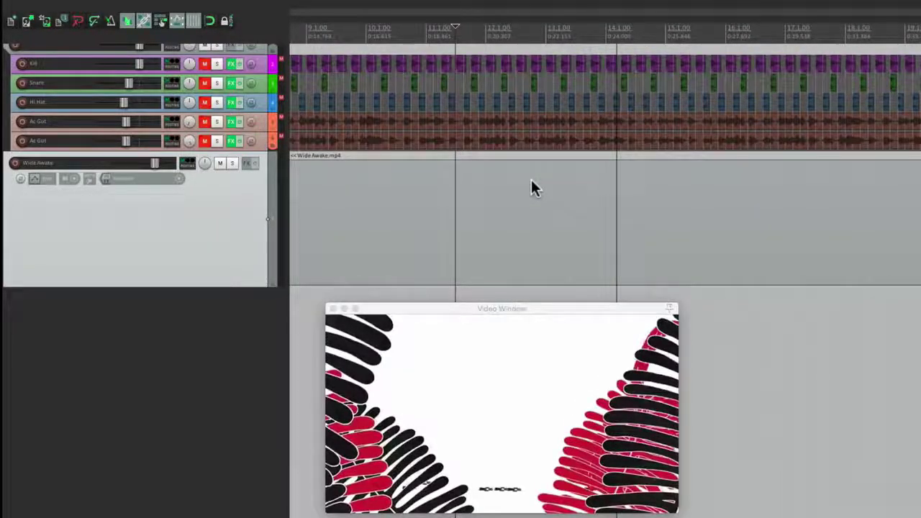
Play the video around bar 11 to find the blank frames just before the animation begins
{"action": "key", "text": "space"}
{"action": "scroll", "coordinate": [386, 223], "scroll_direction": "up", "scroll_amount": 4}
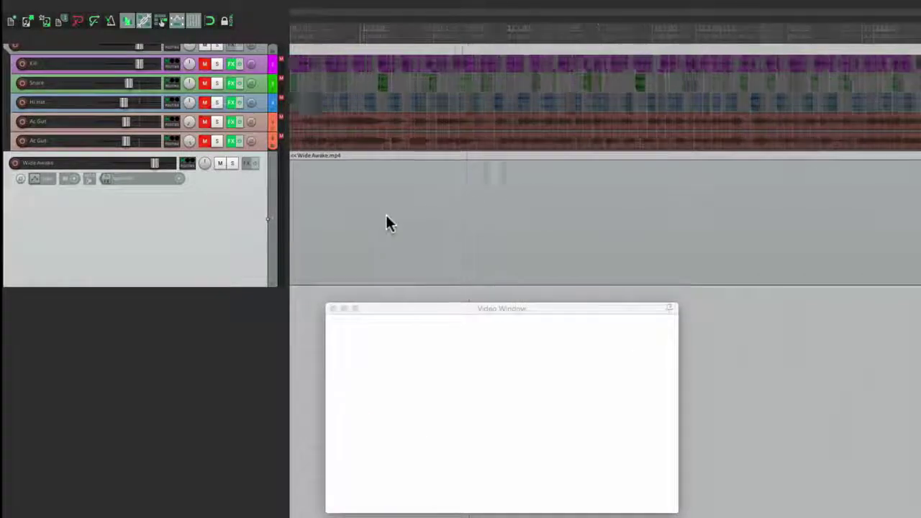
{"action": "left_click", "coordinate": [514, 154]}
{"action": "key", "text": "space"}
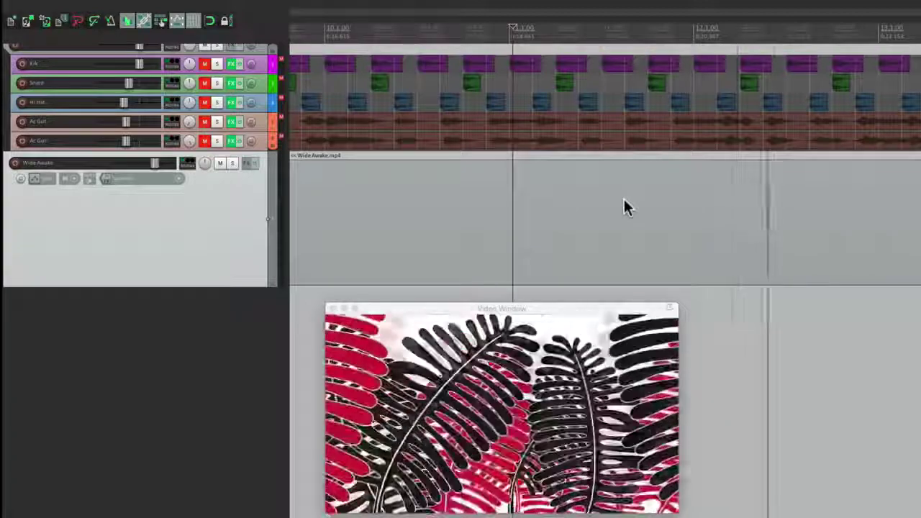
{"action": "key", "text": "space"}
Split the Wide Awake.mp4 item midway through bar 11, on the blank picture, and delete the part before the split
{"action": "left_click", "coordinate": [589, 157]}
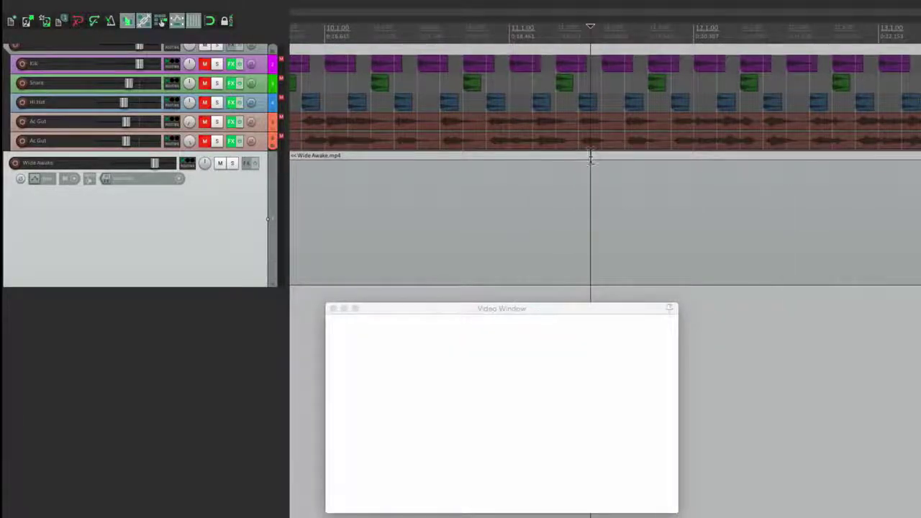
{"action": "left_click_drag", "start_coordinate": [589, 26], "coordinate": [615, 28]}
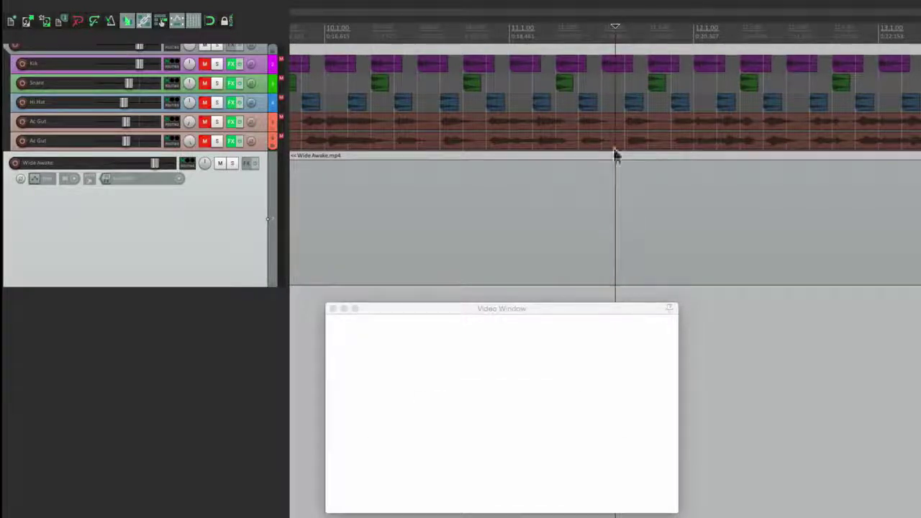
{"action": "left_click_drag", "start_coordinate": [614, 199], "coordinate": [641, 199]}
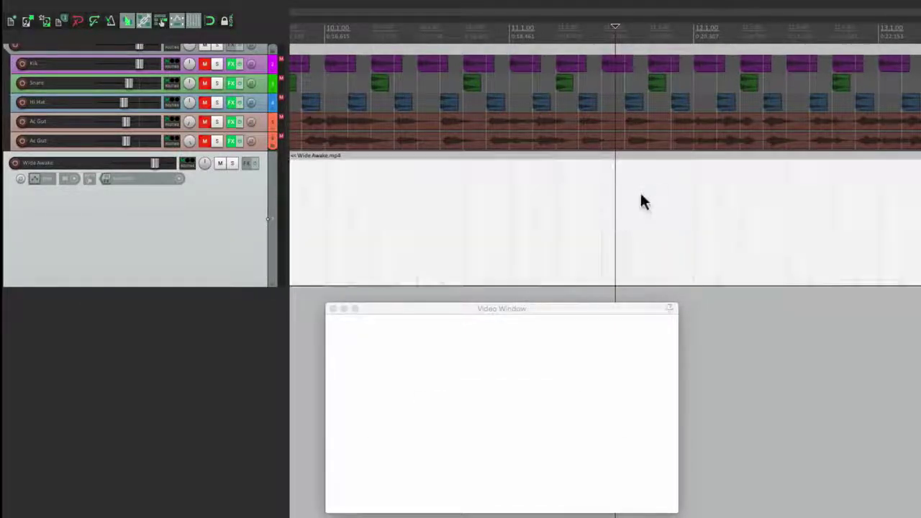
{"action": "key", "text": "s"}
{"action": "left_click", "coordinate": [559, 192]}
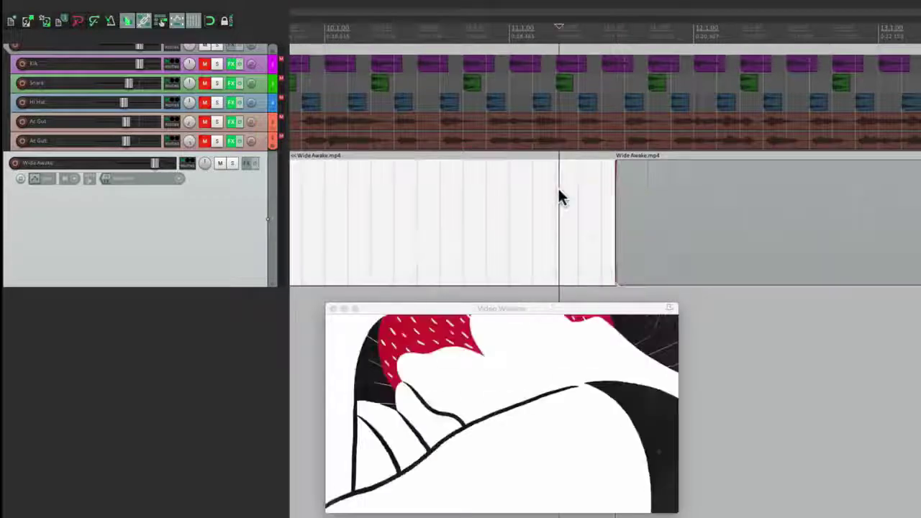
{"action": "key", "text": "Delete"}
Move the remaining Wide Awake.mp4 item back to about a third of the way into bar 1
{"action": "scroll", "coordinate": [557, 186], "scroll_direction": "down", "scroll_amount": 5}
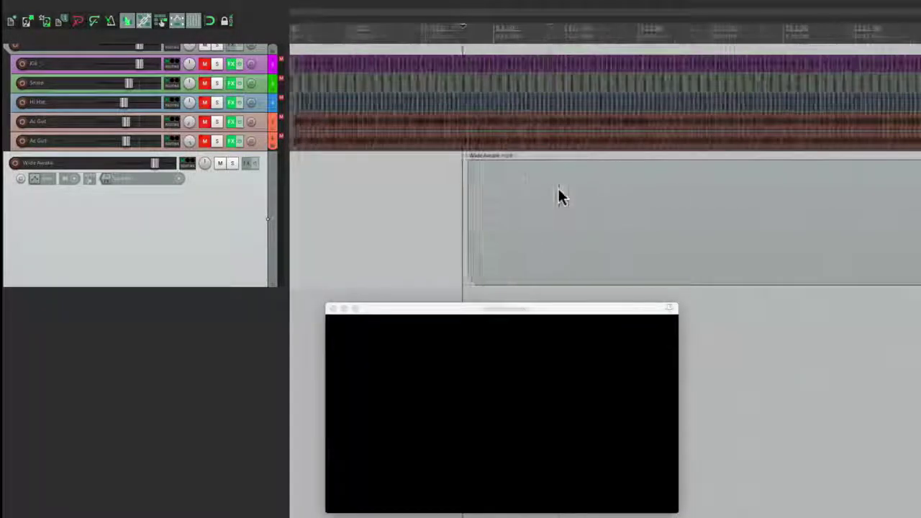
{"action": "left_click_drag", "start_coordinate": [510, 172], "coordinate": [298, 182]}
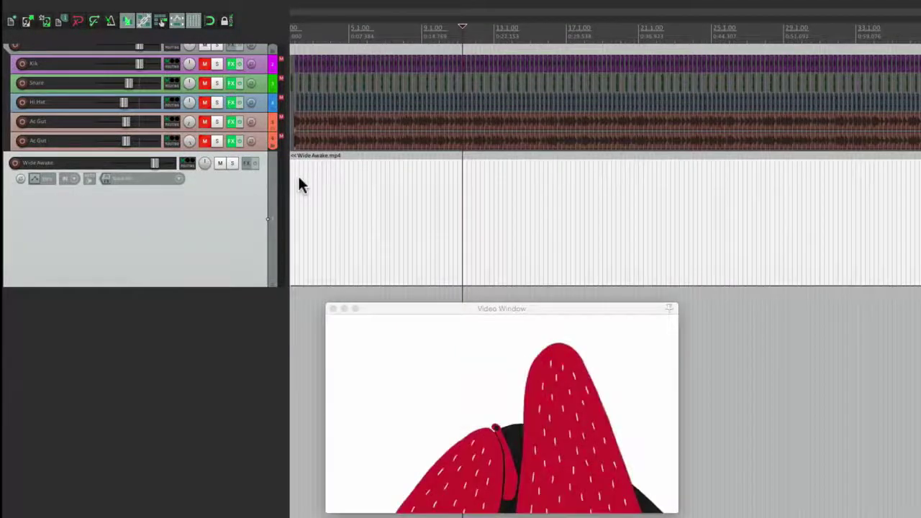
{"action": "scroll", "coordinate": [299, 174], "scroll_direction": "up", "scroll_amount": 3}
{"action": "scroll", "coordinate": [300, 183], "scroll_direction": "down", "scroll_amount": 4}
{"action": "left_click_drag", "start_coordinate": [453, 194], "coordinate": [428, 201]}
Play the clip from just before its start and scrub through its opening to find the fern frame for syncing
{"action": "left_click", "coordinate": [341, 206]}
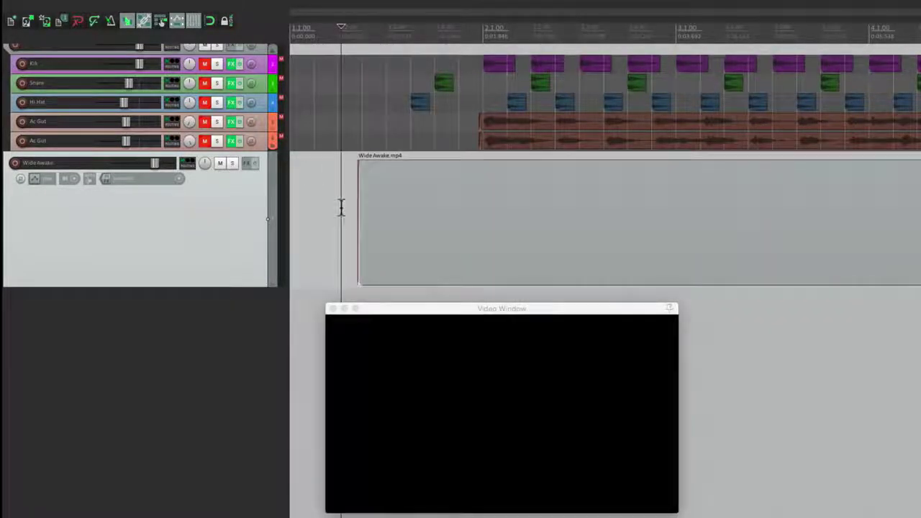
{"action": "key", "text": "space"}
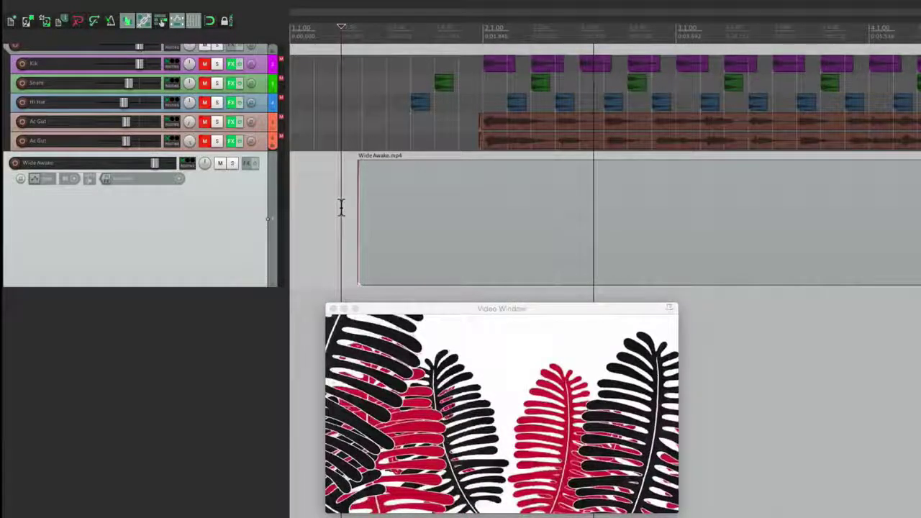
{"action": "key", "text": "space"}
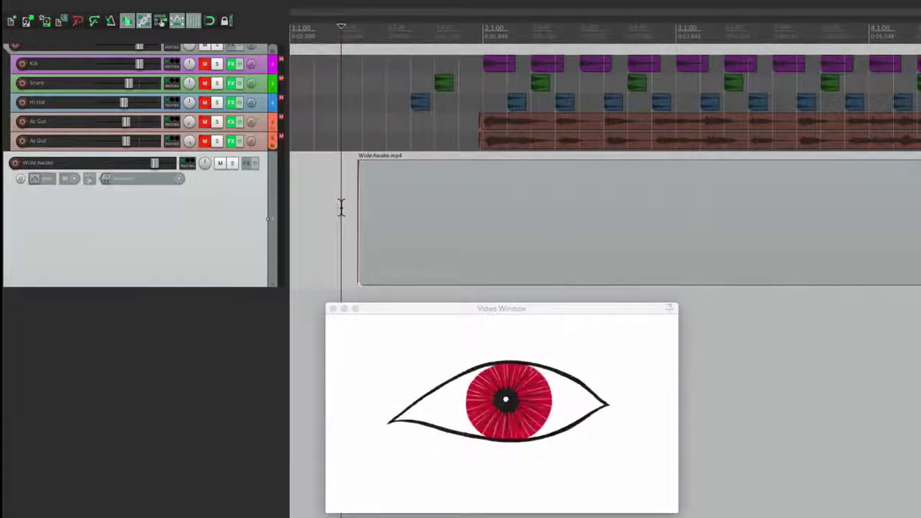
{"action": "scroll", "coordinate": [385, 208], "scroll_direction": "up", "scroll_amount": 2}
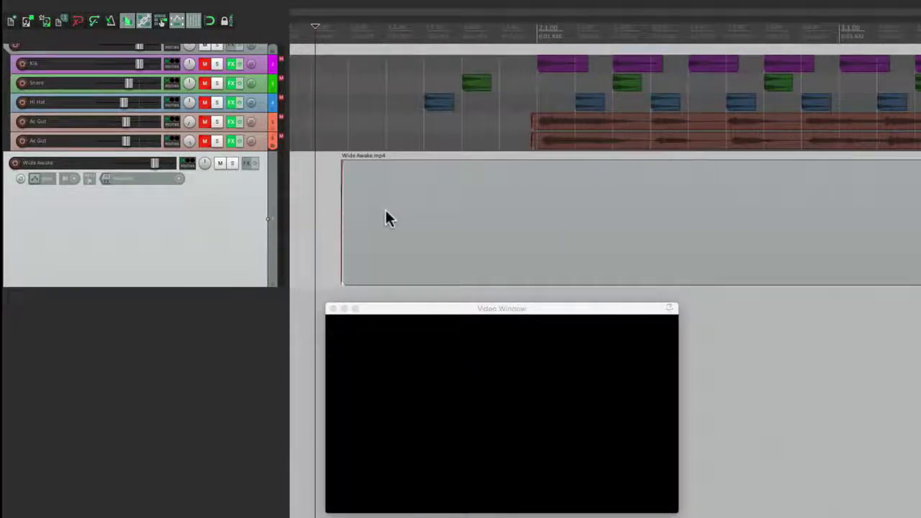
{"action": "left_click_drag", "start_coordinate": [314, 29], "coordinate": [485, 38]}
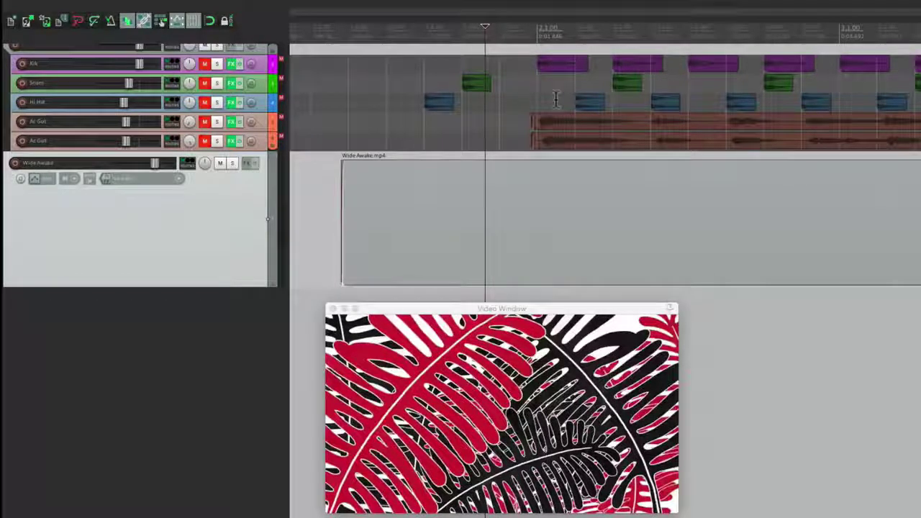
Unmute the drum and guitar tracks and play them with the video from just before the clip
{"action": "left_click", "coordinate": [329, 158]}
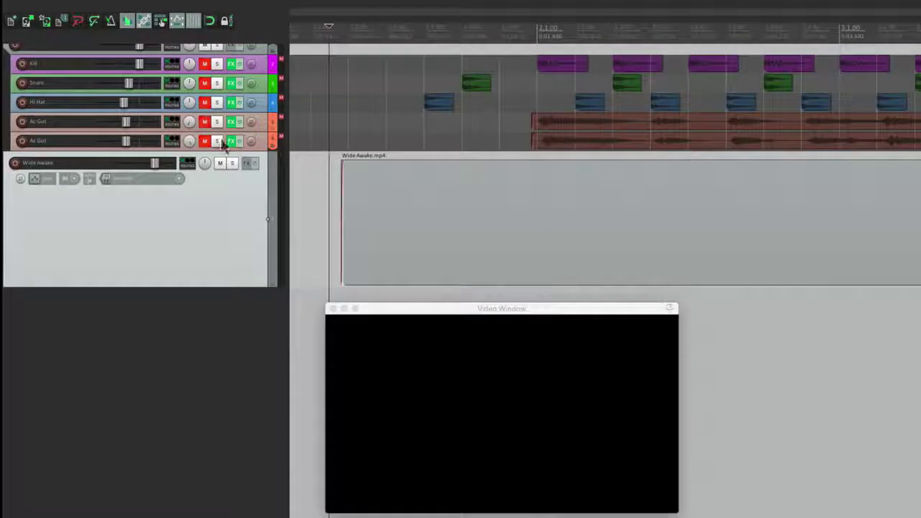
{"action": "left_click", "coordinate": [202, 140]}
{"action": "key", "text": "space"}
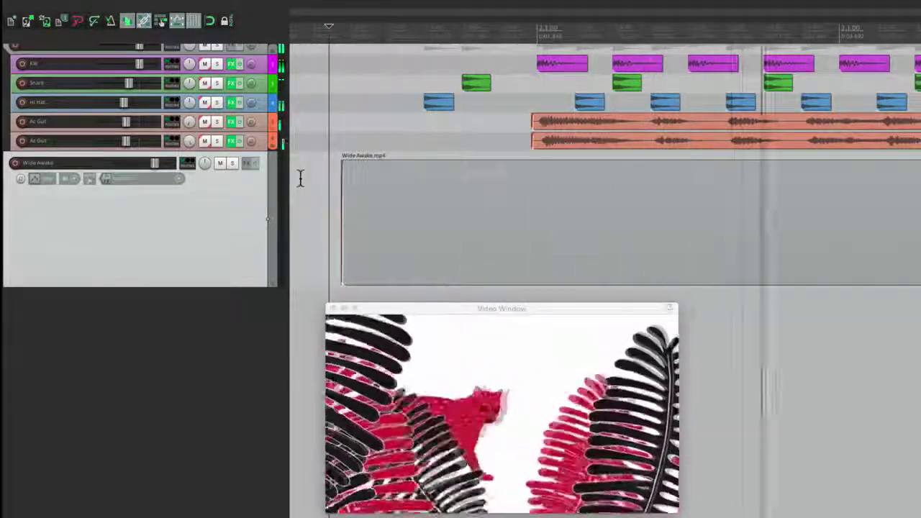
{"action": "key", "text": "space"}
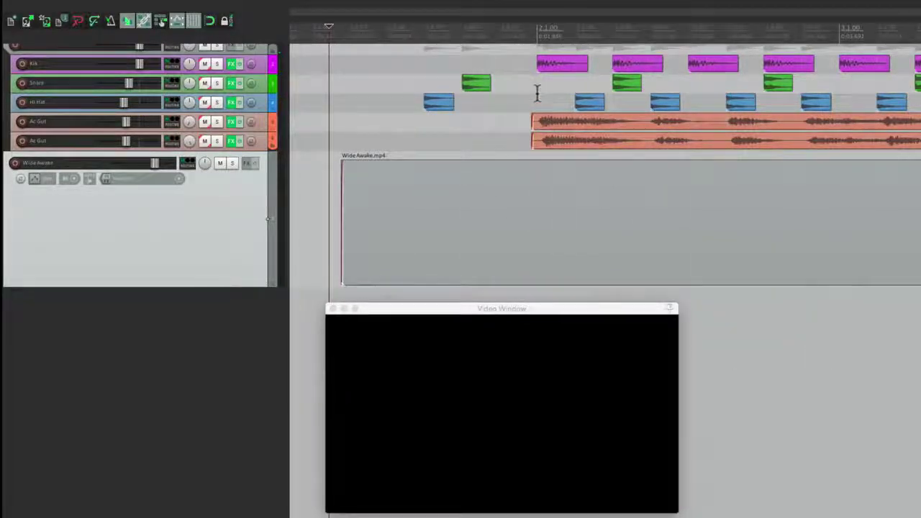
Enable snapping, place the edit cursor at 2.1.00, and shift the video item later until the fern sync frame falls there
{"action": "left_click", "coordinate": [536, 93]}
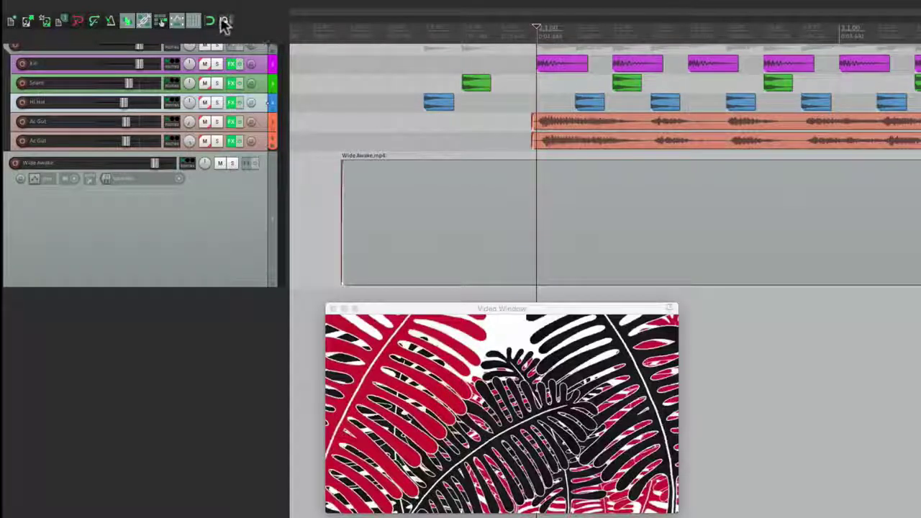
{"action": "left_click", "coordinate": [210, 21]}
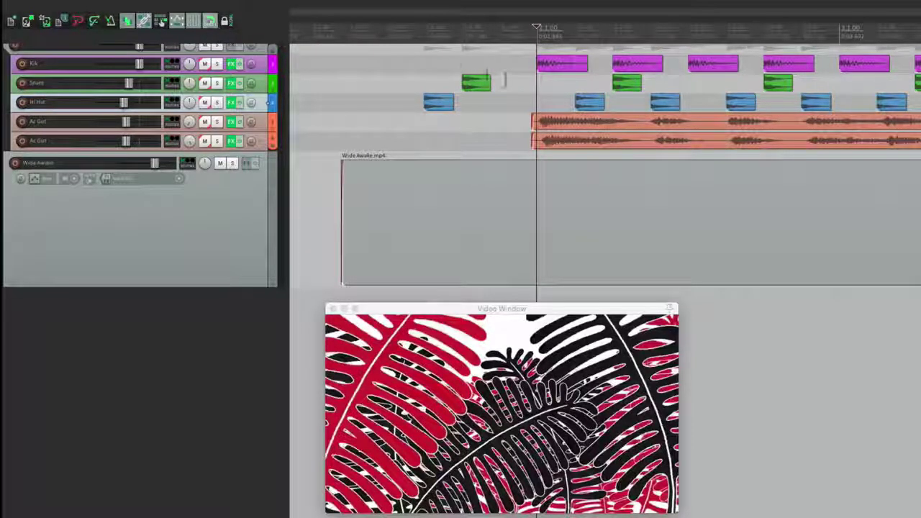
{"action": "left_click", "coordinate": [535, 85]}
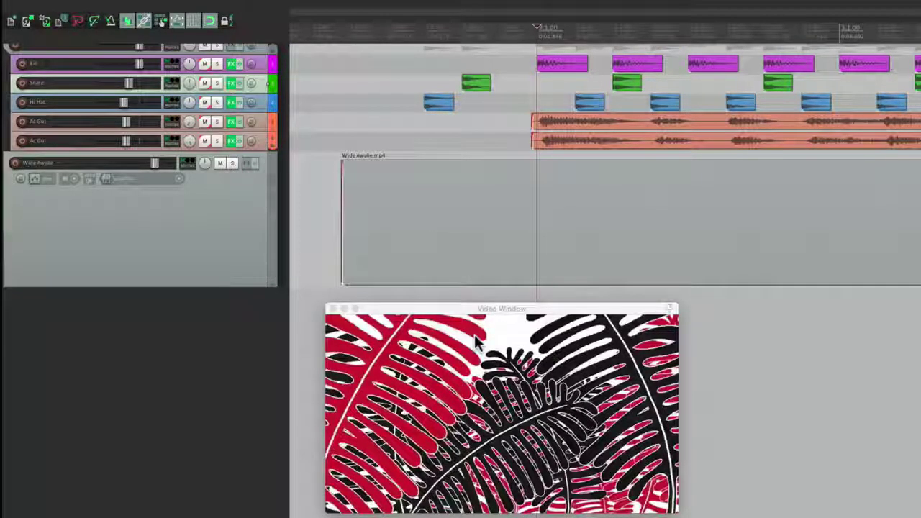
{"action": "left_click_drag", "start_coordinate": [463, 195], "coordinate": [533, 205]}
{"action": "left_click_drag", "start_coordinate": [532, 199], "coordinate": [526, 200]}
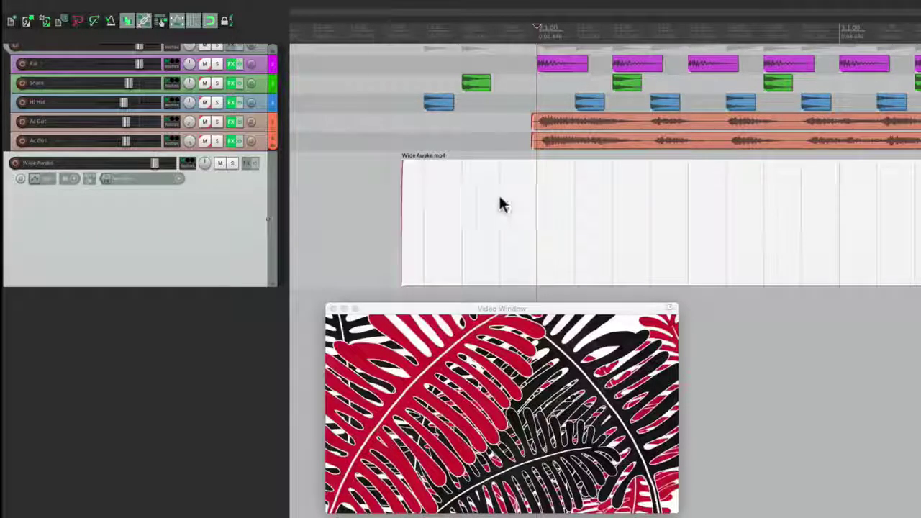
Play the video with the music from just before the clip's start to check the fern frame against the downbeat at 2.1.00
{"action": "left_click", "coordinate": [389, 199]}
{"action": "key", "text": "space"}
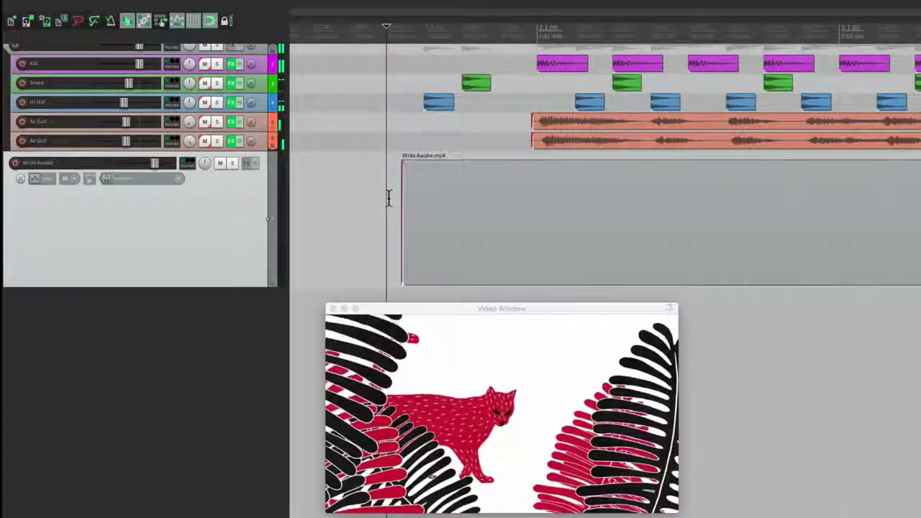
{"action": "key", "text": "space"}
{"action": "scroll", "coordinate": [388, 196], "scroll_direction": "up", "scroll_amount": 1}
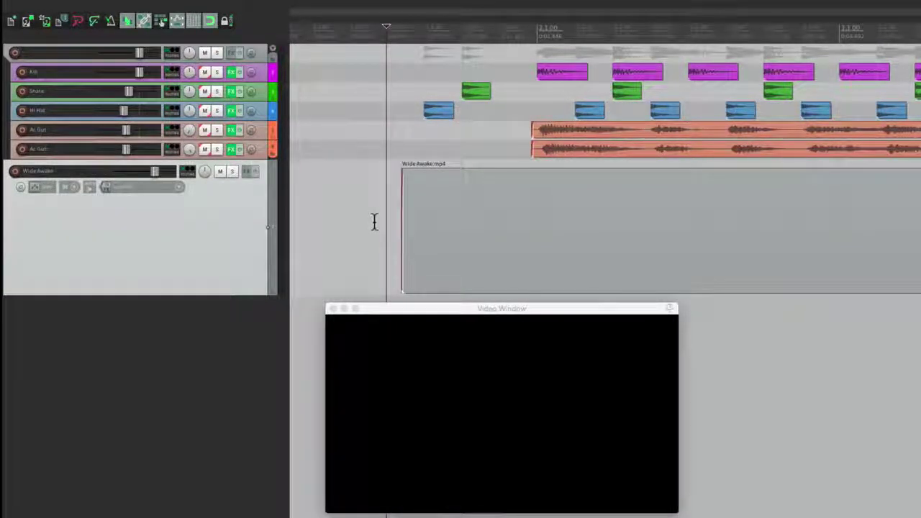
{"action": "key", "text": "space"}
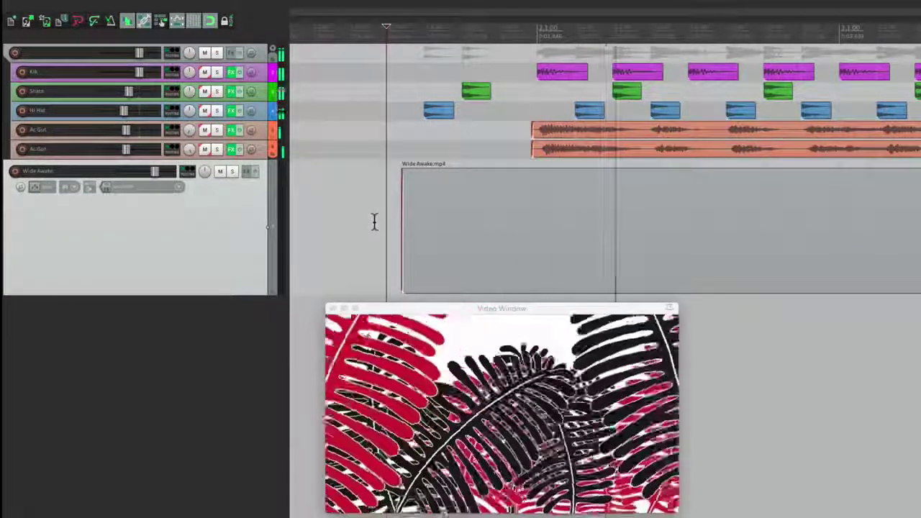
{"action": "key", "text": "space"}
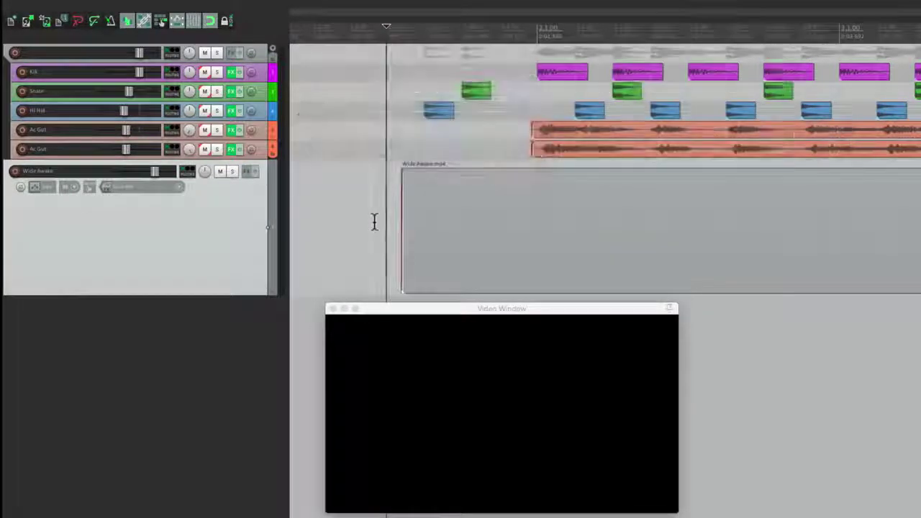
Play and pause through the fern opening, and play on from just before 2.1.00 to look for the next scene change
{"action": "key", "text": "super+space"}
{"action": "key", "text": "space"}
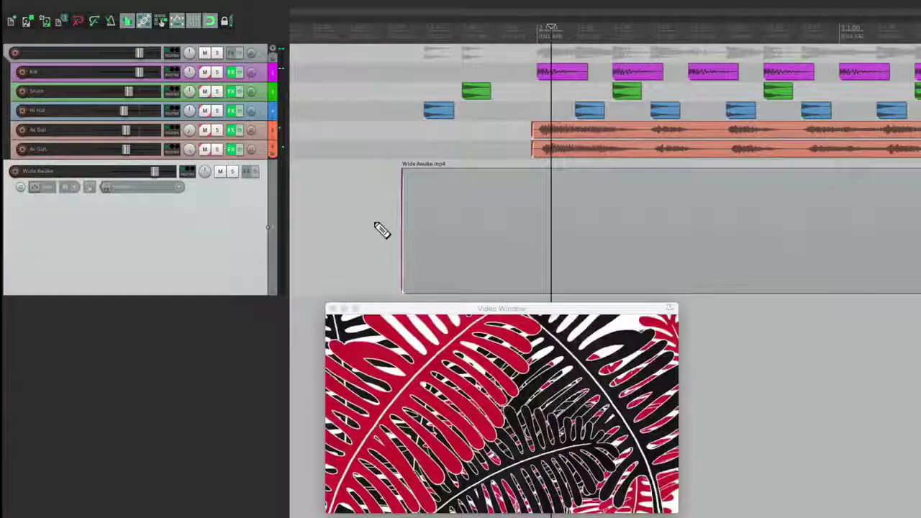
{"action": "key", "text": "space"}
{"action": "key", "text": "space"}
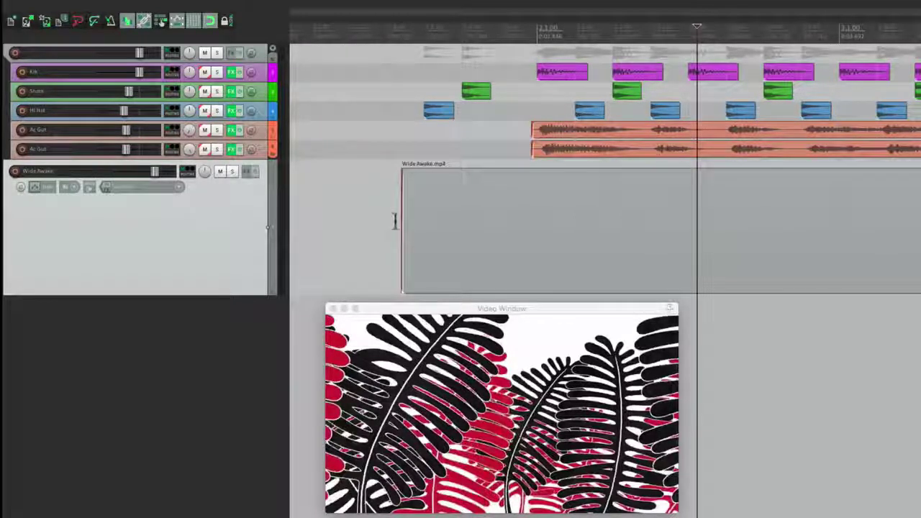
{"action": "left_click", "coordinate": [516, 161]}
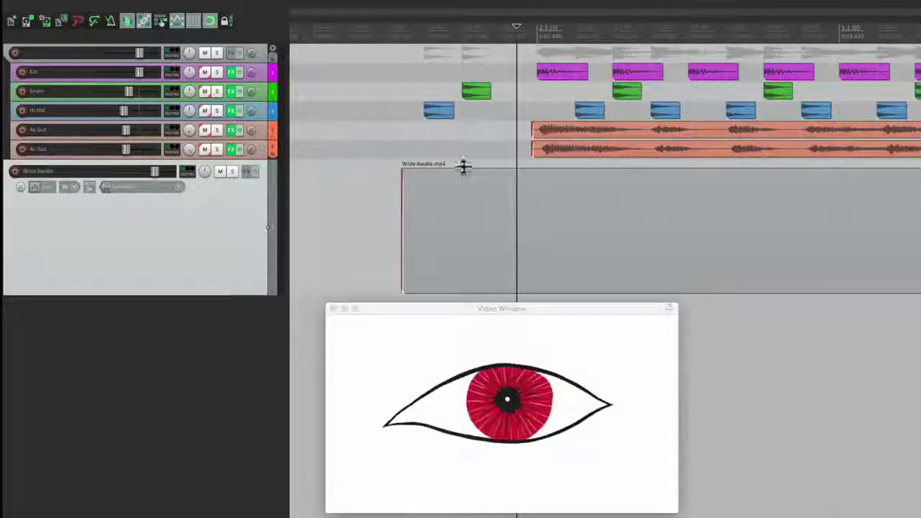
{"action": "key", "text": "space"}
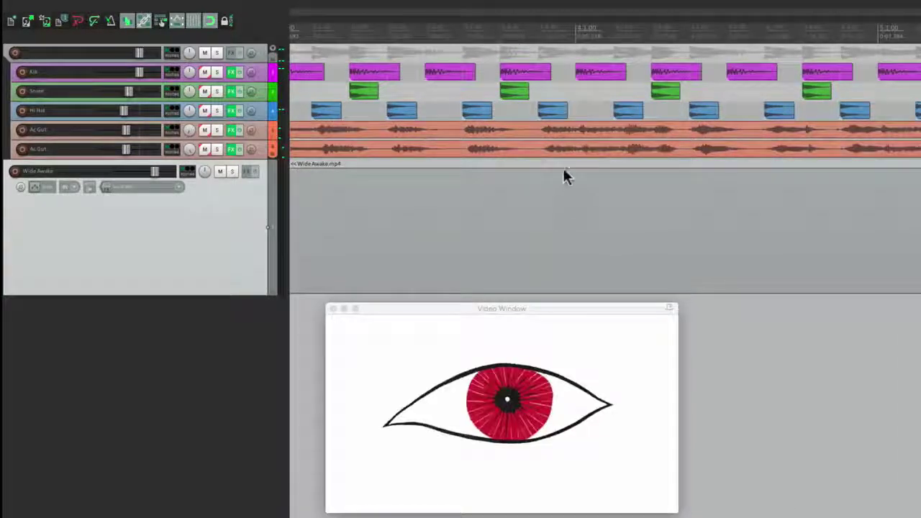
Play repeatedly from just before 4.1.00 to check how the cut to the cheetah-and-flamingo scene falls against the beat
{"action": "left_click", "coordinate": [561, 164]}
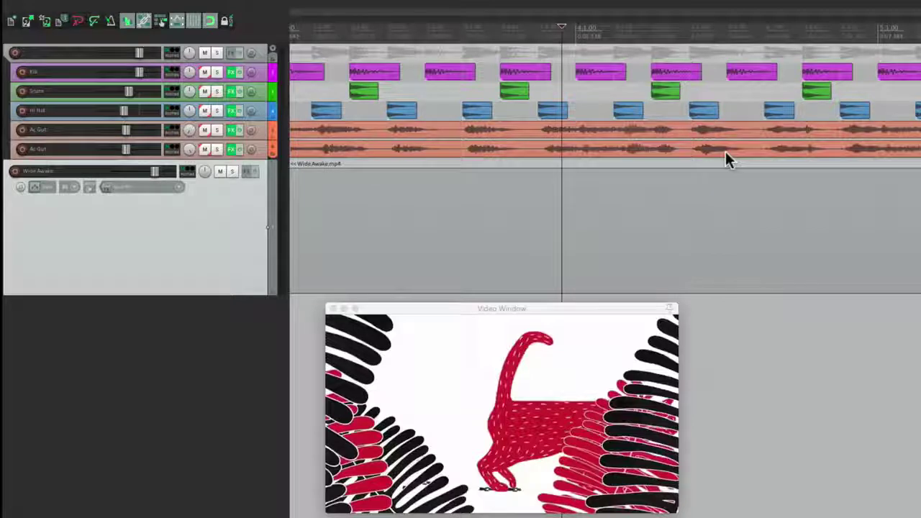
{"action": "key", "text": "space"}
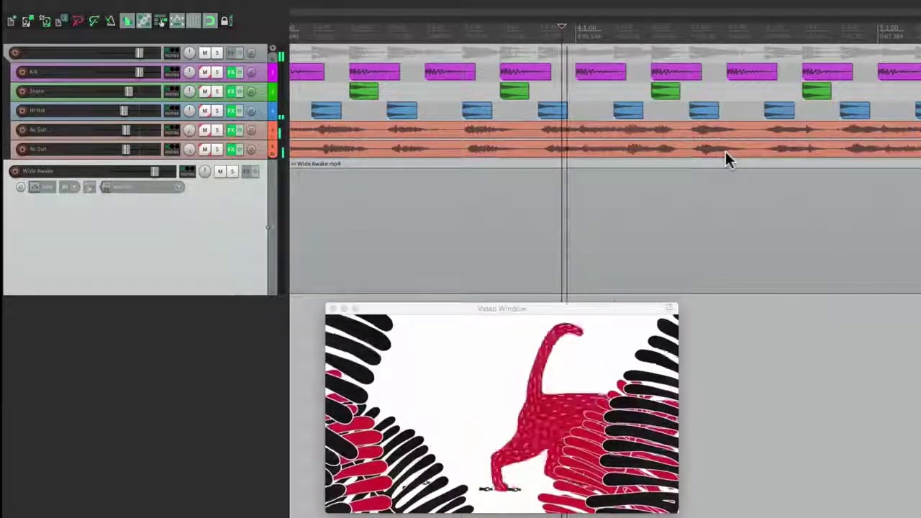
{"action": "key", "text": "space"}
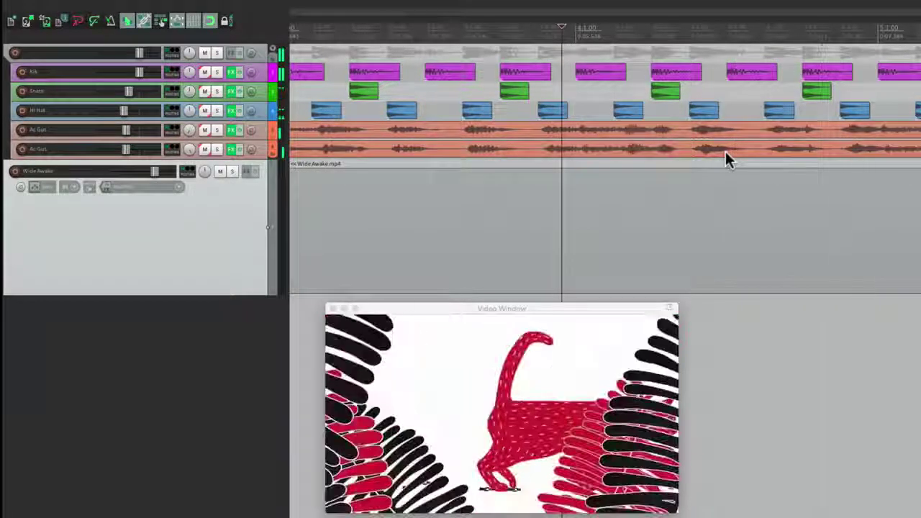
{"action": "key", "text": "space"}
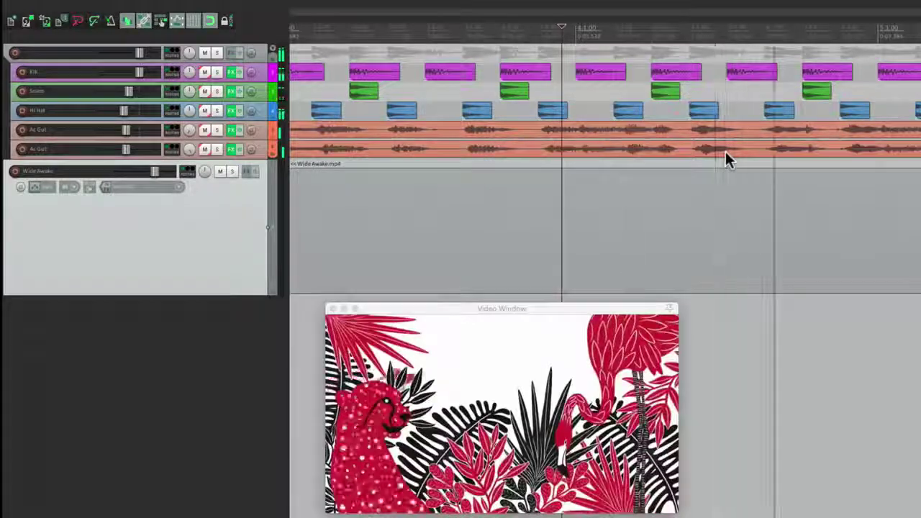
{"action": "key", "text": "space"}
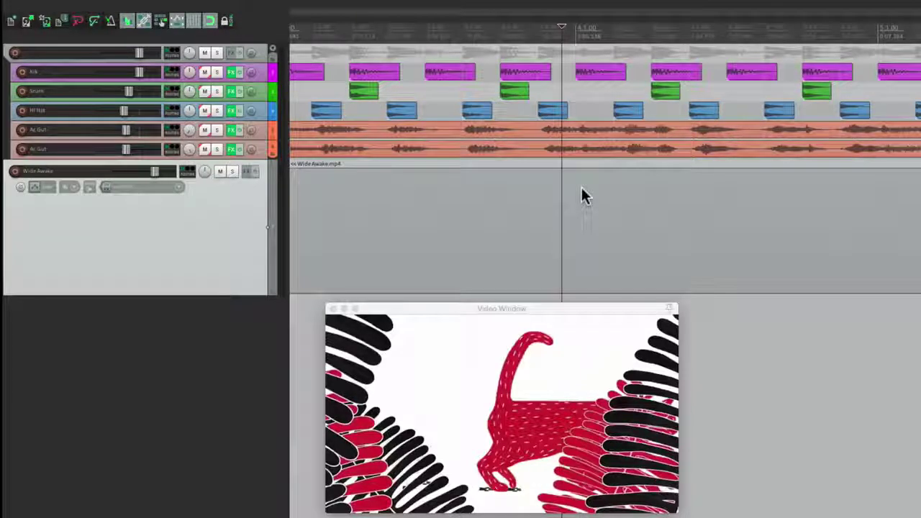
Split the video item at the first frame of the cheetah-and-flamingo scene and again at 4.1.00
{"action": "left_click_drag", "start_coordinate": [561, 27], "coordinate": [680, 31]}
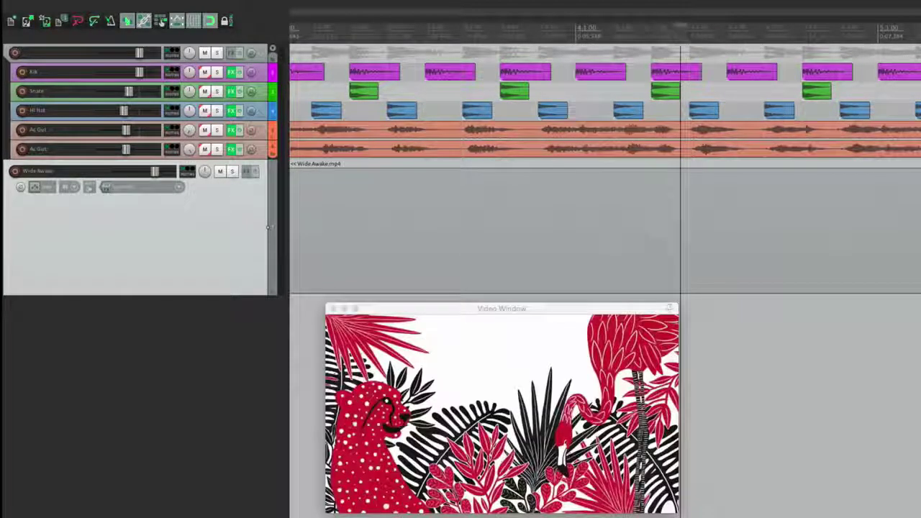
{"action": "left_click", "coordinate": [701, 200]}
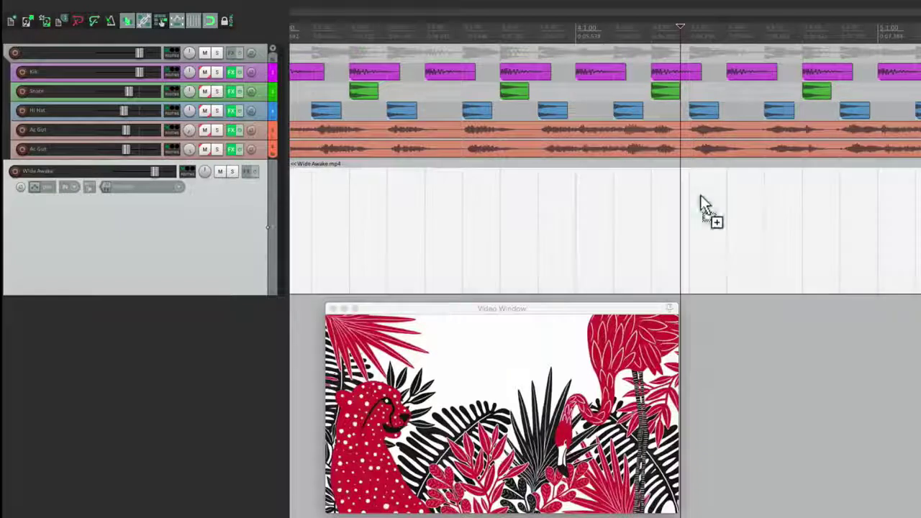
{"action": "key", "text": "s"}
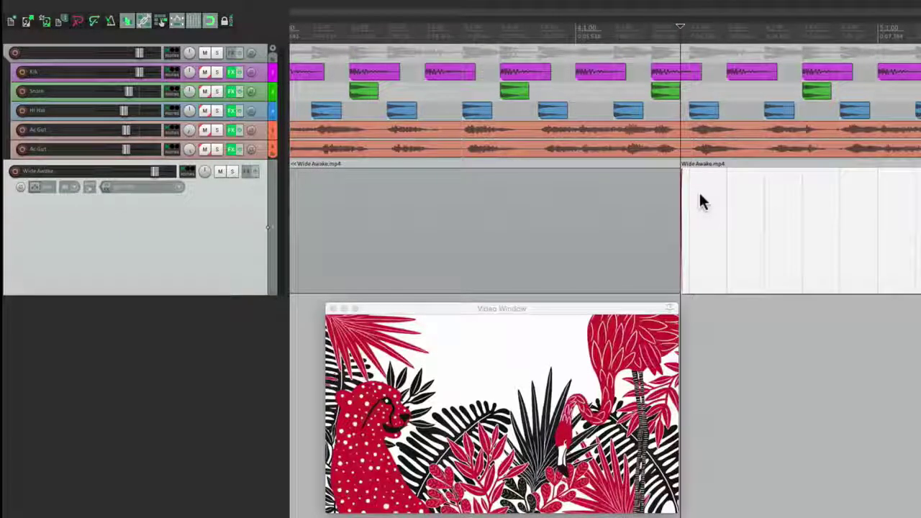
{"action": "left_click", "coordinate": [575, 200]}
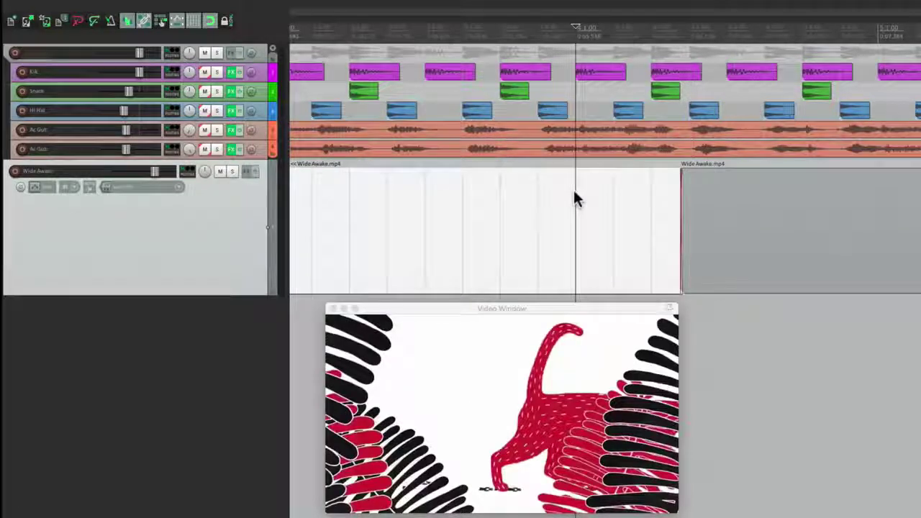
{"action": "key", "text": "s"}
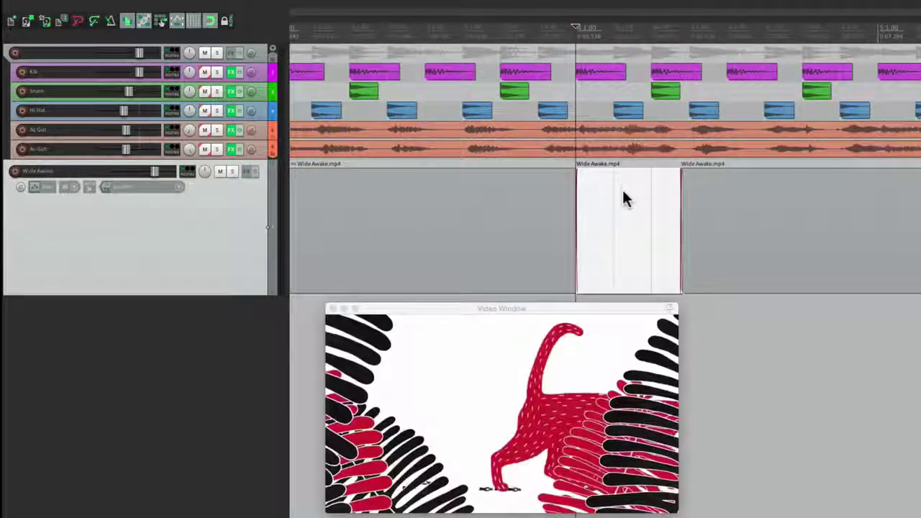
Try deleting the short video piece after 4.1.00 and moving the following item back to fill the gap, and undo both edits
{"action": "key", "text": "Delete"}
{"action": "left_click_drag", "start_coordinate": [706, 186], "coordinate": [623, 236]}
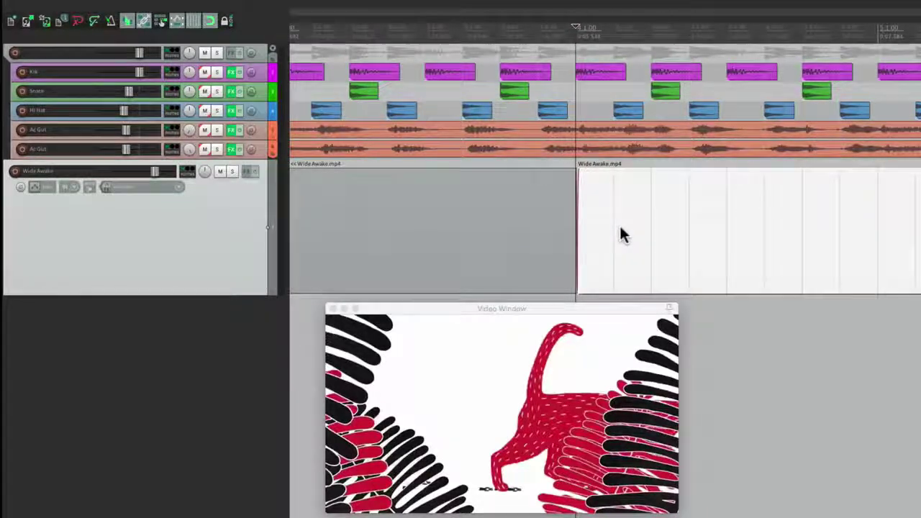
{"action": "key", "text": "super+z"}
{"action": "key", "text": "super+z"}
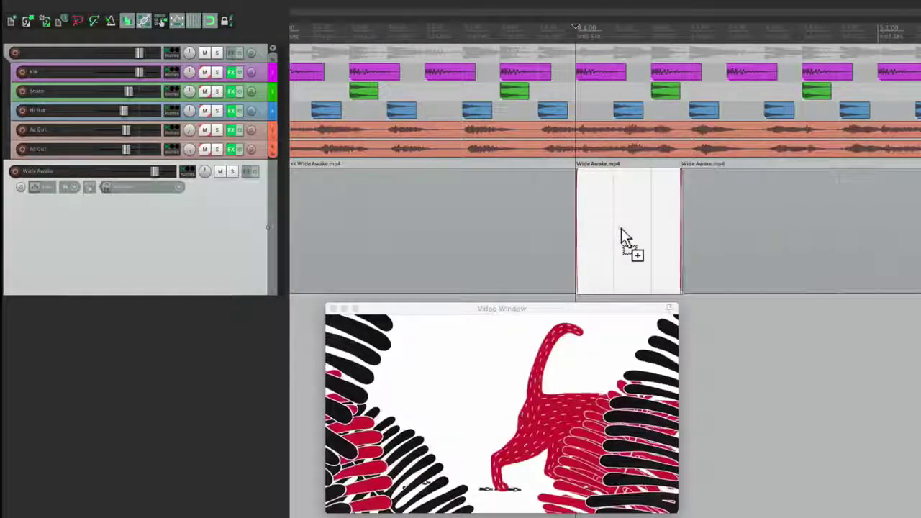
With per-track ripple editing on, delete the short video piece after 4.1.00 and play across the new cut
{"action": "left_click", "coordinate": [161, 21]}
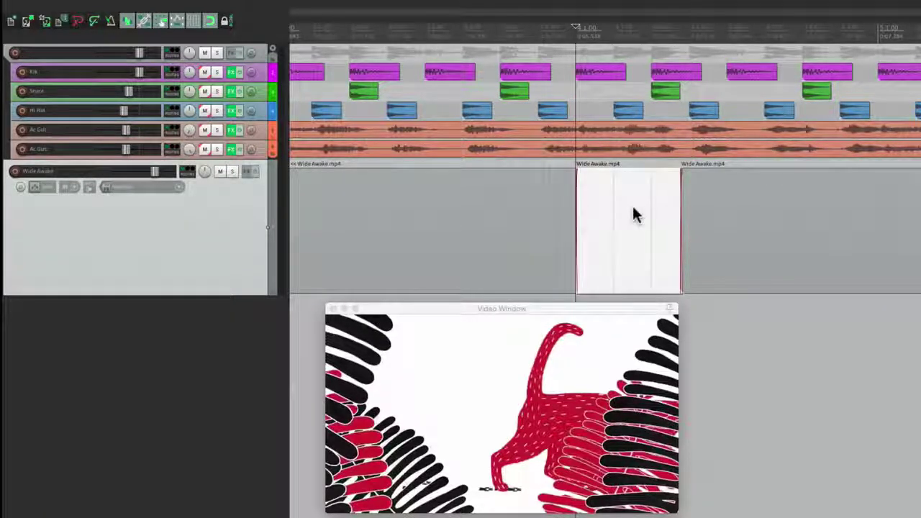
{"action": "key", "text": "Delete"}
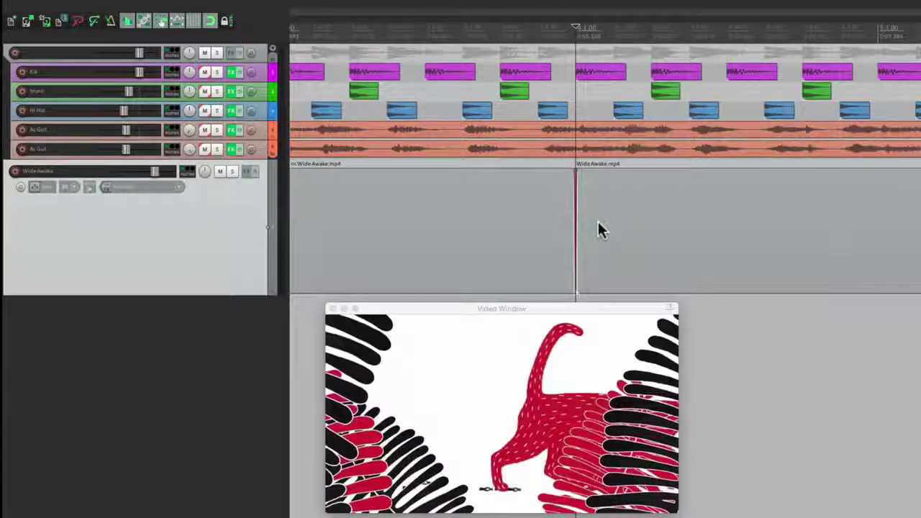
{"action": "left_click", "coordinate": [476, 167]}
{"action": "key", "text": "space"}
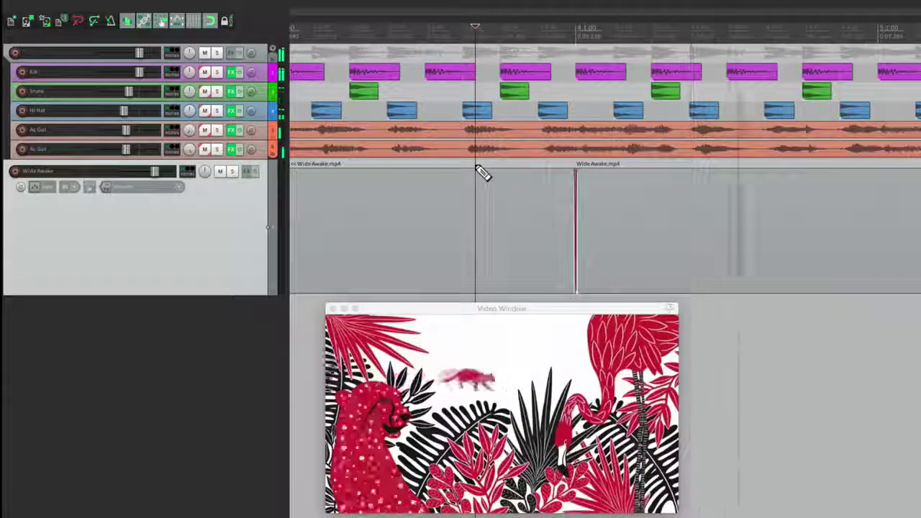
{"action": "key", "text": "space"}
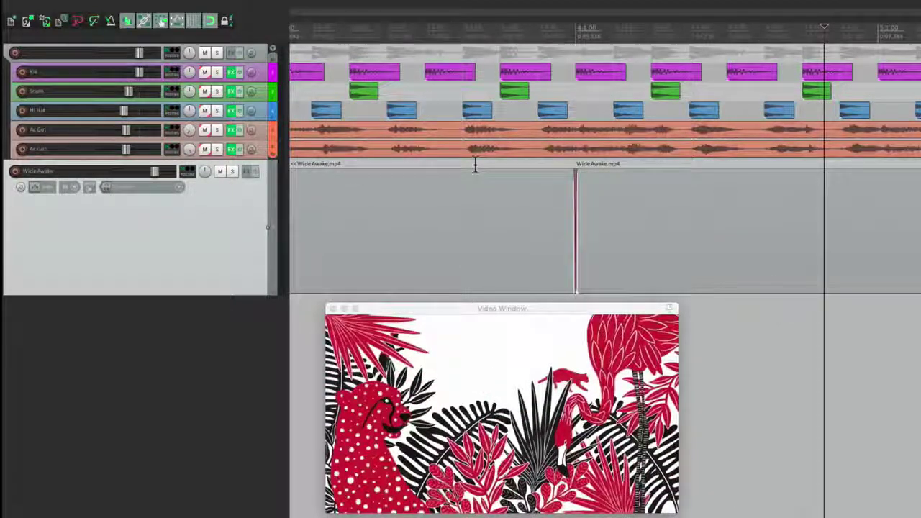
Play from before 4.1.00 and again from just before 5.1.00 to find where the running-legs scene starts
{"action": "left_click", "coordinate": [434, 163]}
{"action": "key", "text": "space"}
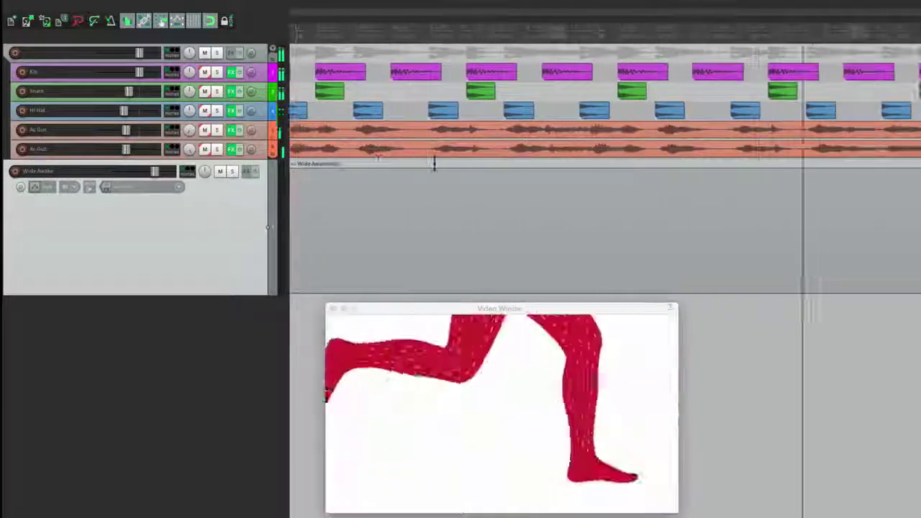
{"action": "key", "text": "space"}
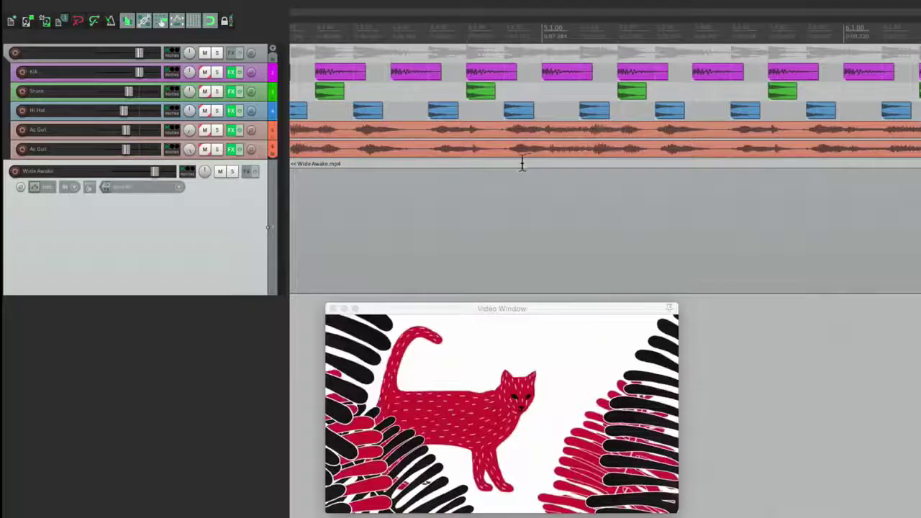
{"action": "left_click", "coordinate": [520, 164]}
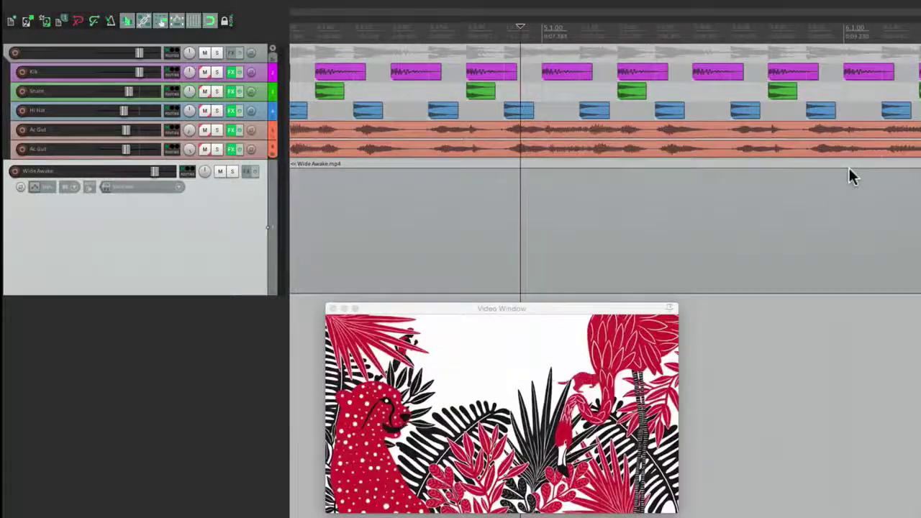
{"action": "key", "text": "space"}
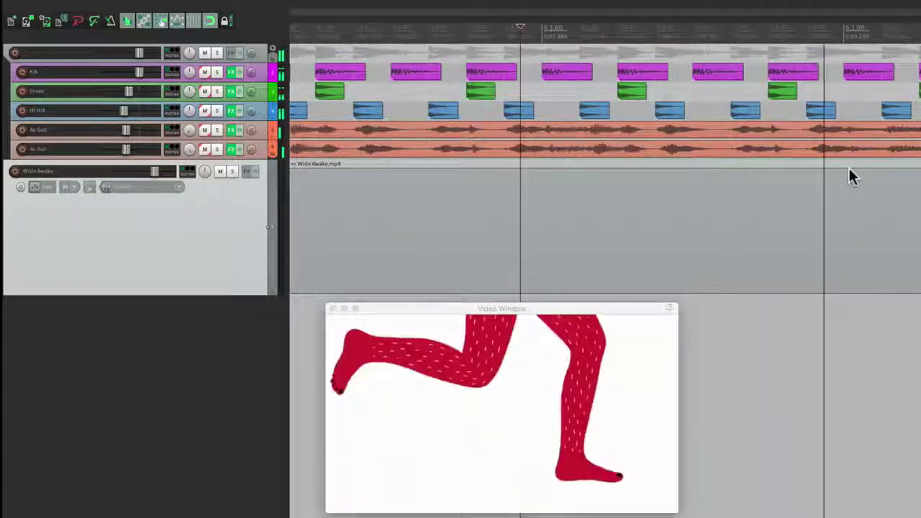
{"action": "key", "text": "space"}
Split the video at the first running-legs frame and at 5.1.00, and ripple-delete the piece between the two splits
{"action": "left_click_drag", "start_coordinate": [730, 26], "coordinate": [802, 27]}
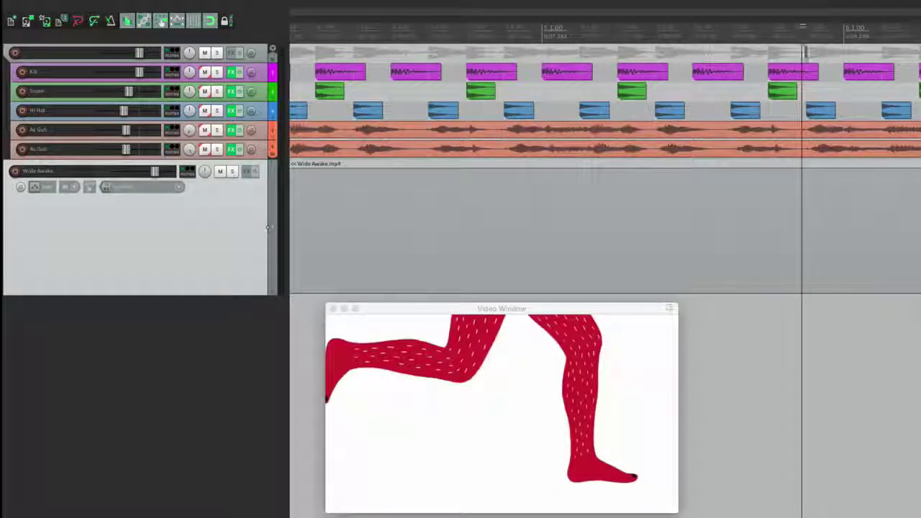
{"action": "left_click", "coordinate": [835, 181]}
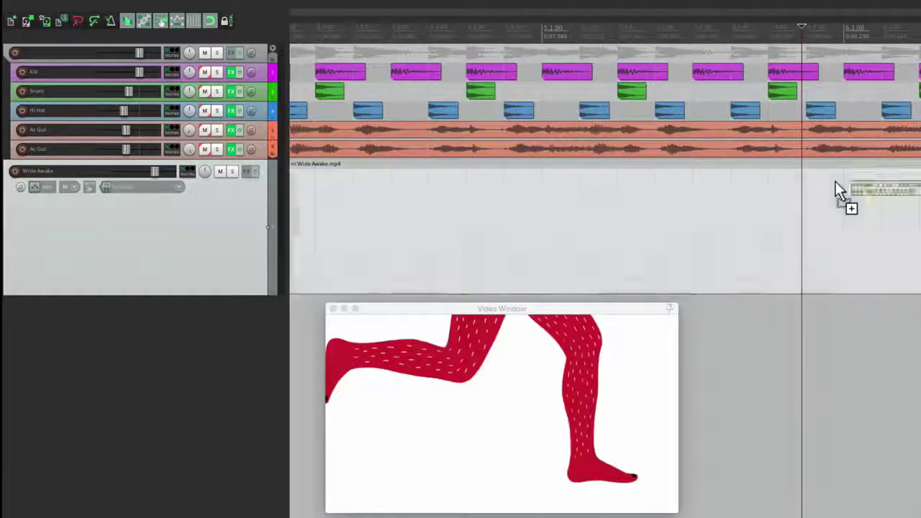
{"action": "key", "text": "s"}
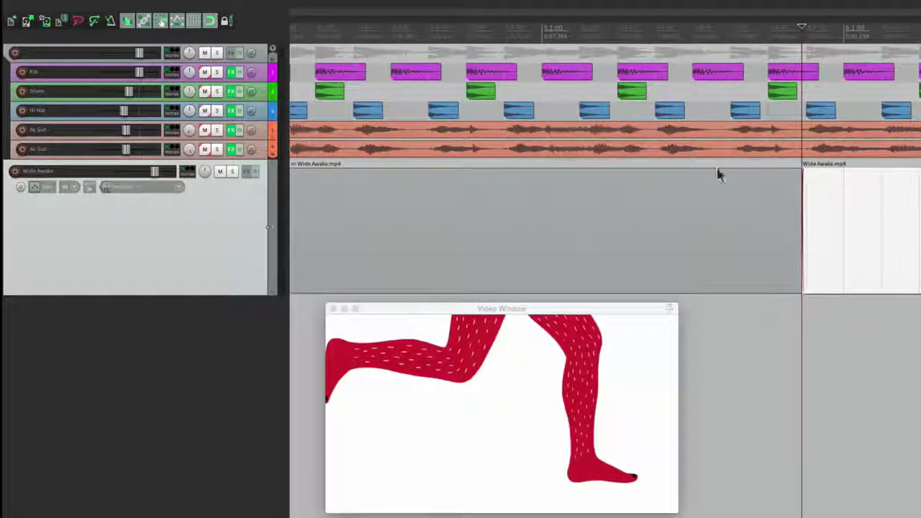
{"action": "left_click", "coordinate": [541, 190]}
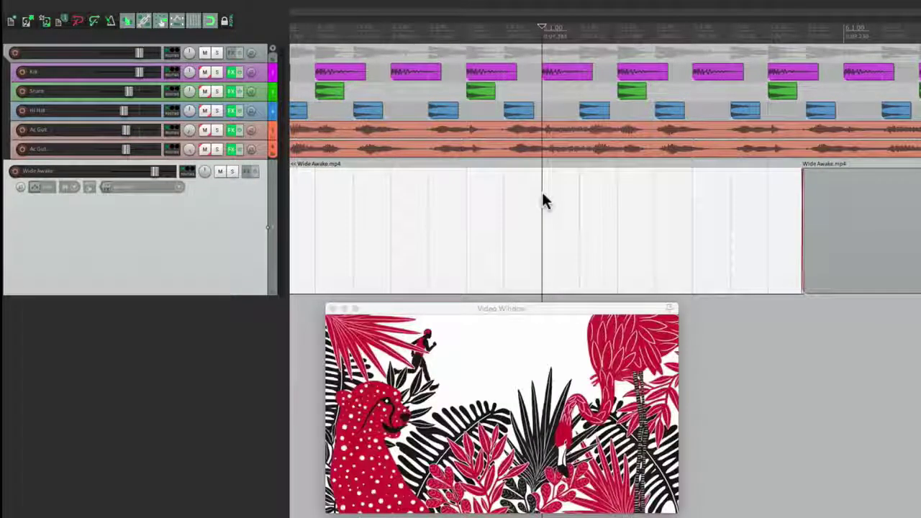
{"action": "key", "text": "s"}
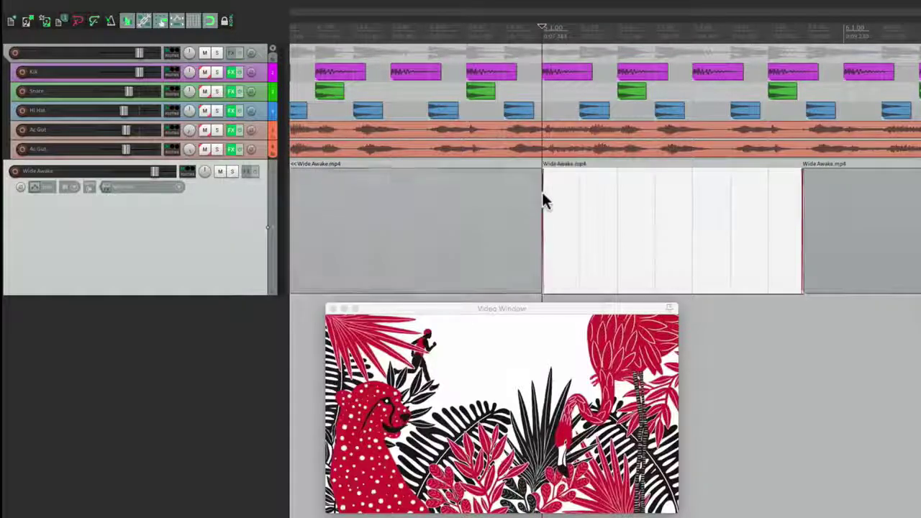
{"action": "key", "text": "Delete"}
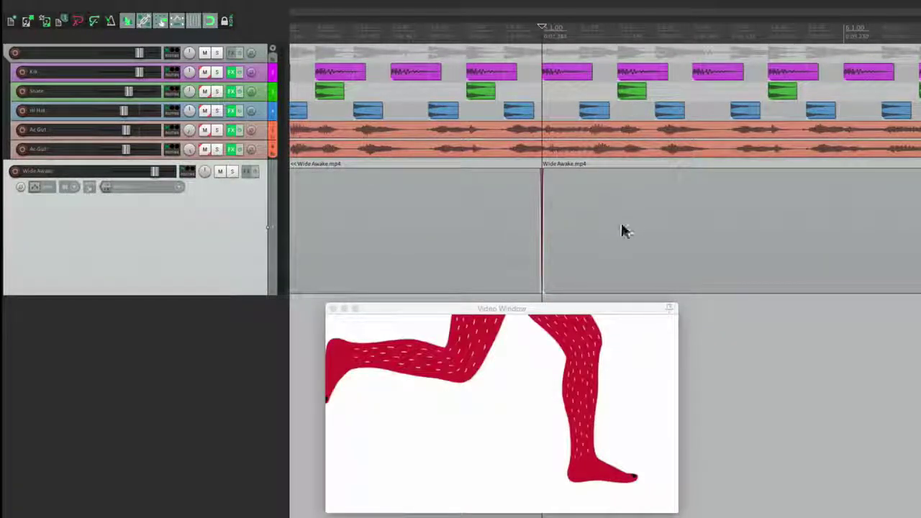
Play the edited video with the music from before 5.1.00 to check the running-legs cut and the scenes that follow
{"action": "left_click", "coordinate": [432, 163]}
{"action": "key", "text": "space"}
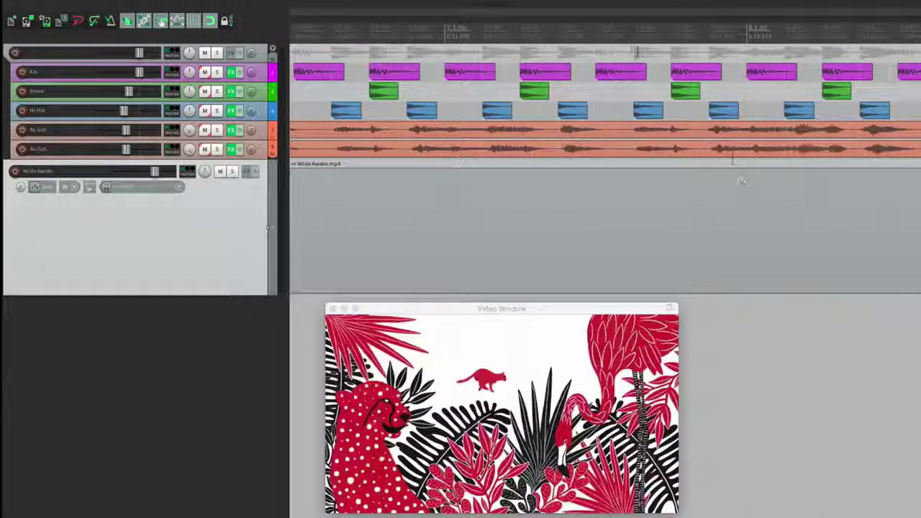
Find where the cliff scene starts after 7.1.00, split the video there and at 7.1.00, and ripple-delete the piece between the splits
{"action": "left_click", "coordinate": [612, 27]}
{"action": "left_click_drag", "start_coordinate": [626, 27], "coordinate": [656, 27]}
{"action": "left_click", "coordinate": [693, 197]}
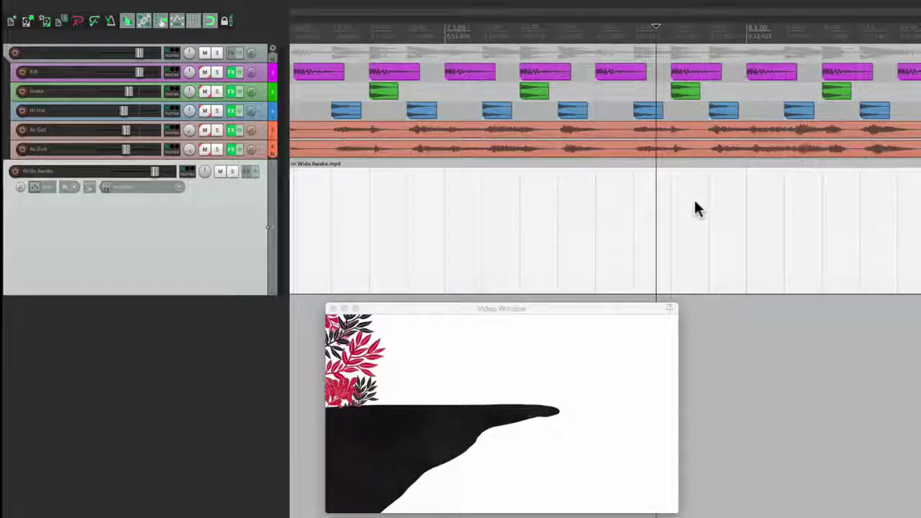
{"action": "key", "text": "s"}
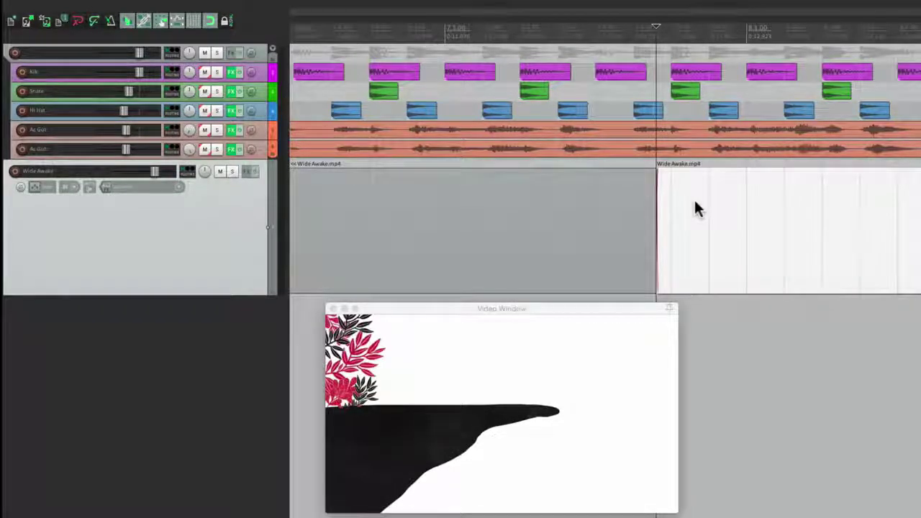
{"action": "left_click", "coordinate": [444, 201]}
{"action": "key", "text": "s"}
{"action": "key", "text": "Delete"}
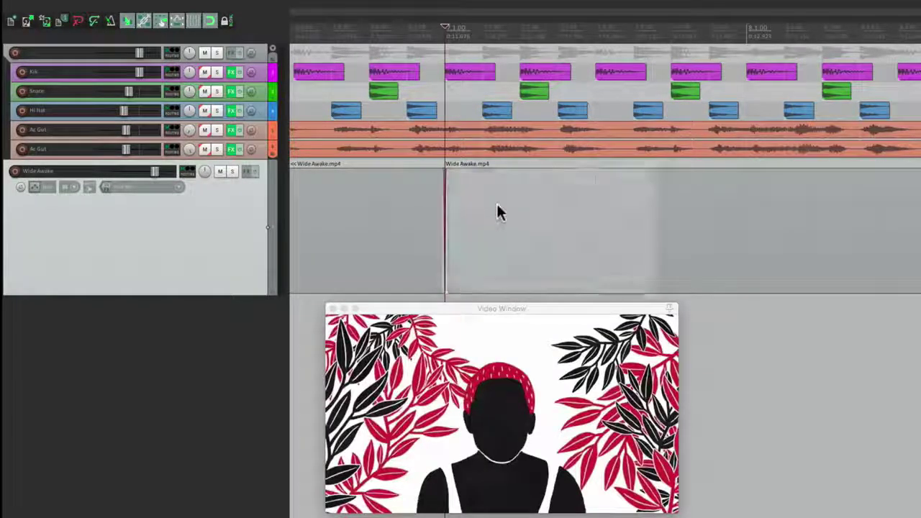
Play across the new cut at 7.1.00, and replay the whole edited video with the music from its beginning
{"action": "scroll", "coordinate": [471, 205], "scroll_direction": "down", "scroll_amount": 2}
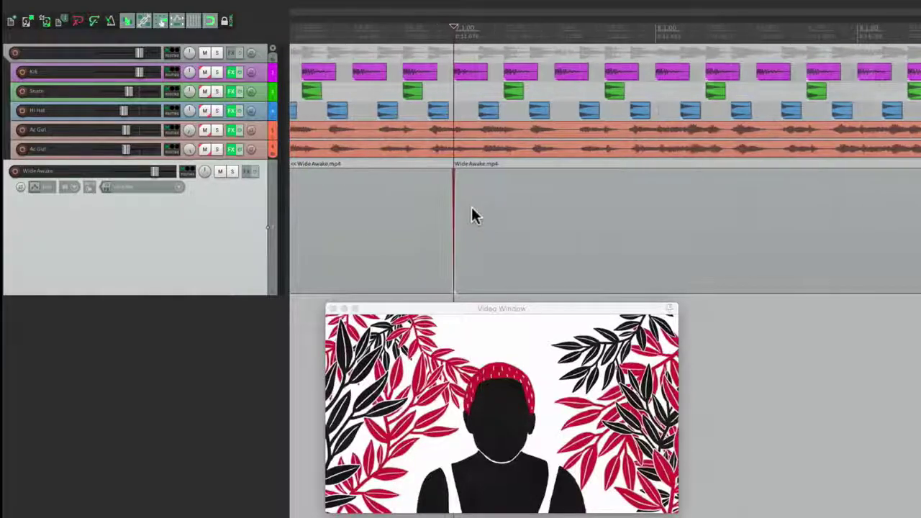
{"action": "left_click", "coordinate": [432, 176]}
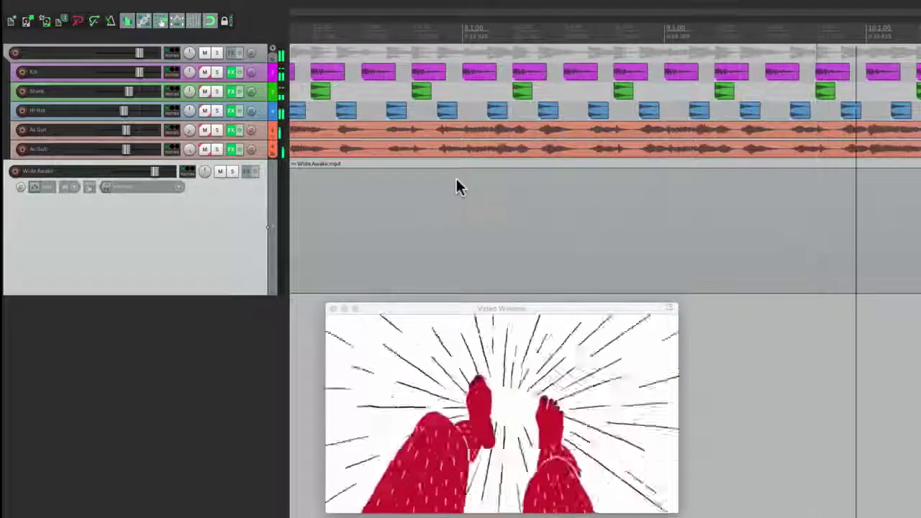
{"action": "scroll", "coordinate": [446, 227], "scroll_direction": "down", "scroll_amount": 3}
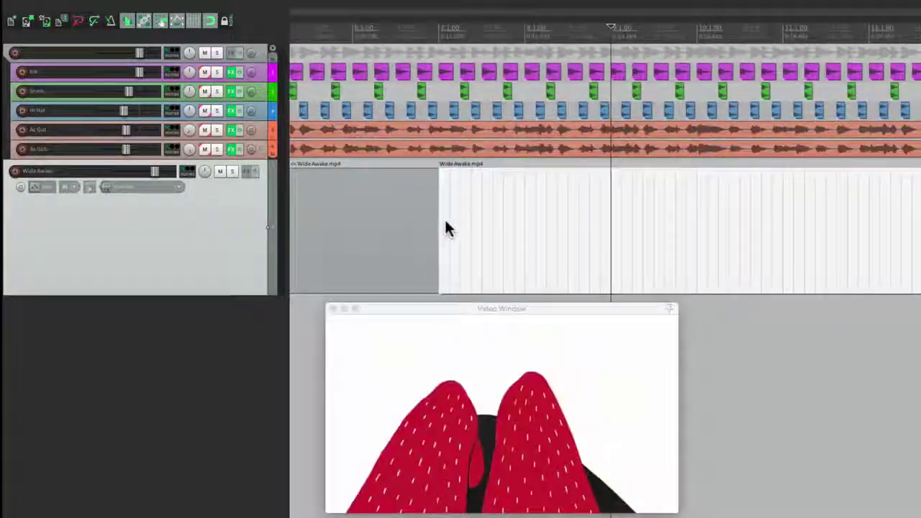
{"action": "scroll", "coordinate": [474, 242], "scroll_direction": "down", "scroll_amount": 3}
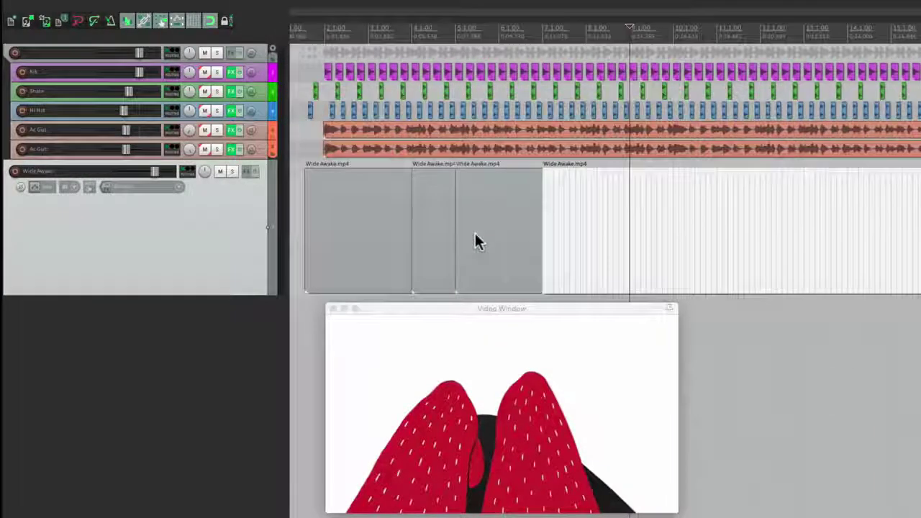
{"action": "left_click", "coordinate": [307, 216]}
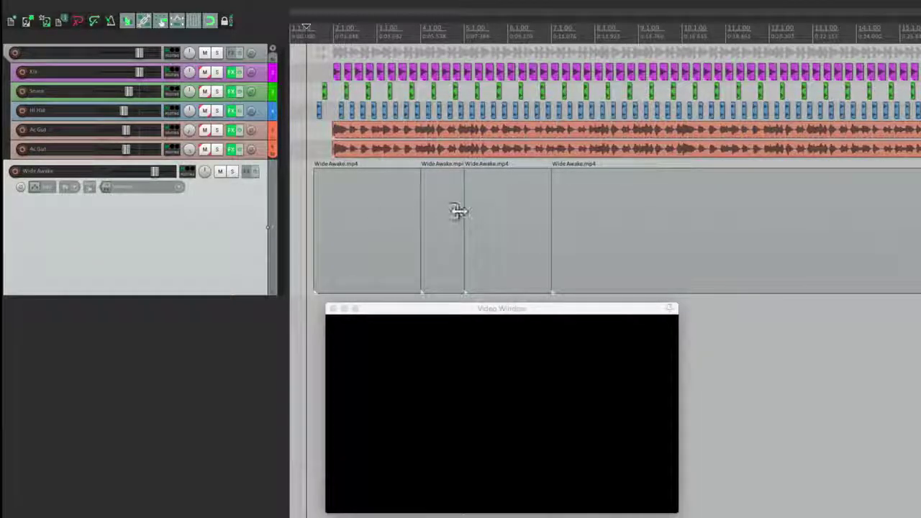
Extend a video piece over the one before it to try a long crossfade at the cut, preview it, and trim the overlap away
{"action": "scroll", "coordinate": [429, 219], "scroll_direction": "up", "scroll_amount": 6}
{"action": "scroll", "coordinate": [348, 223], "scroll_direction": "up", "scroll_amount": 8}
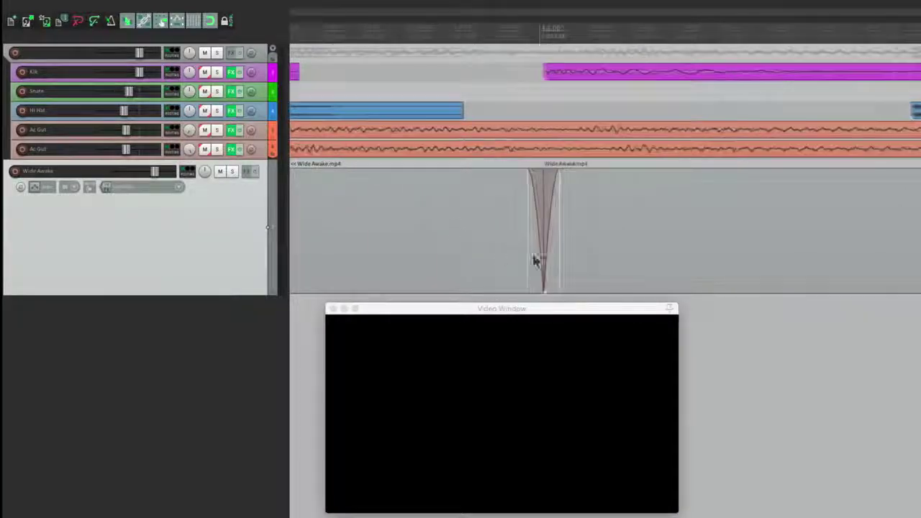
{"action": "left_click_drag", "start_coordinate": [545, 237], "coordinate": [394, 236]}
{"action": "key", "text": "space"}
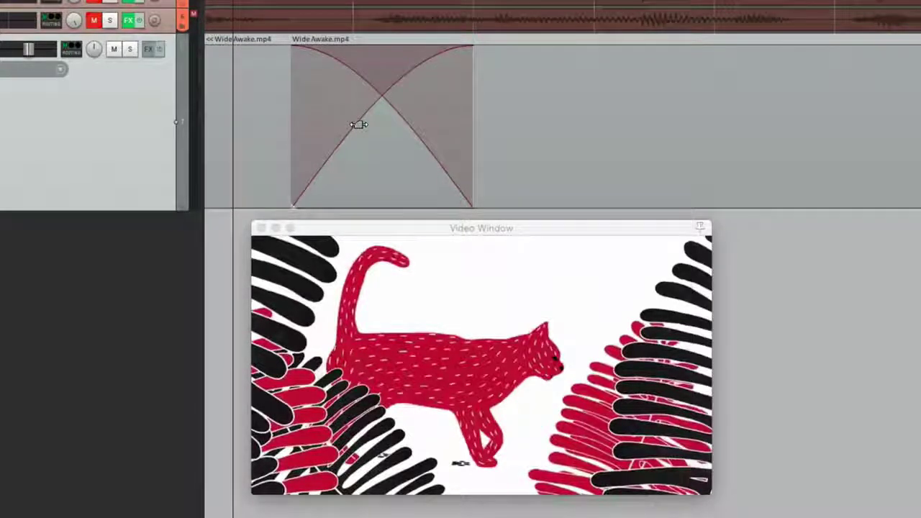
{"action": "left_click_drag", "start_coordinate": [296, 108], "coordinate": [475, 119]}
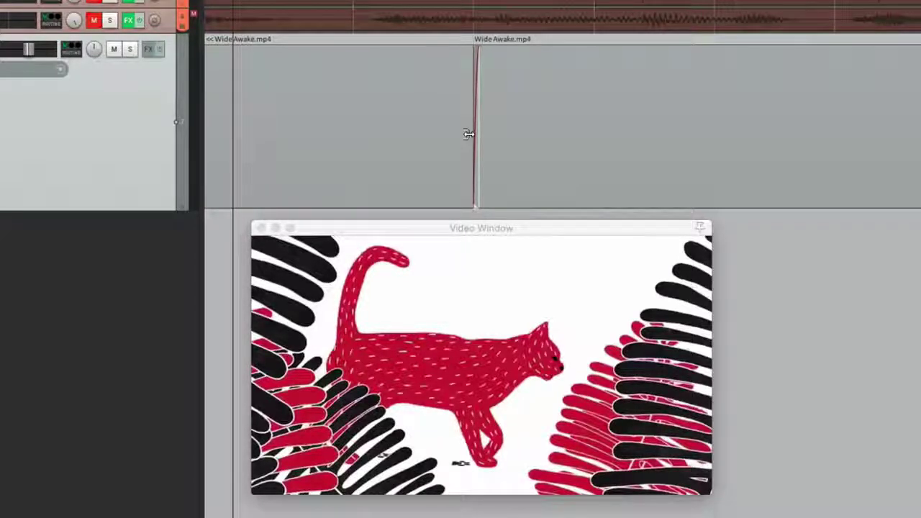
Place the edit cursor on a video frame shortly after 2.1.00 and add the Video processor effect to the Wide Awake track
{"action": "scroll", "coordinate": [459, 131], "scroll_direction": "up", "scroll_amount": 5}
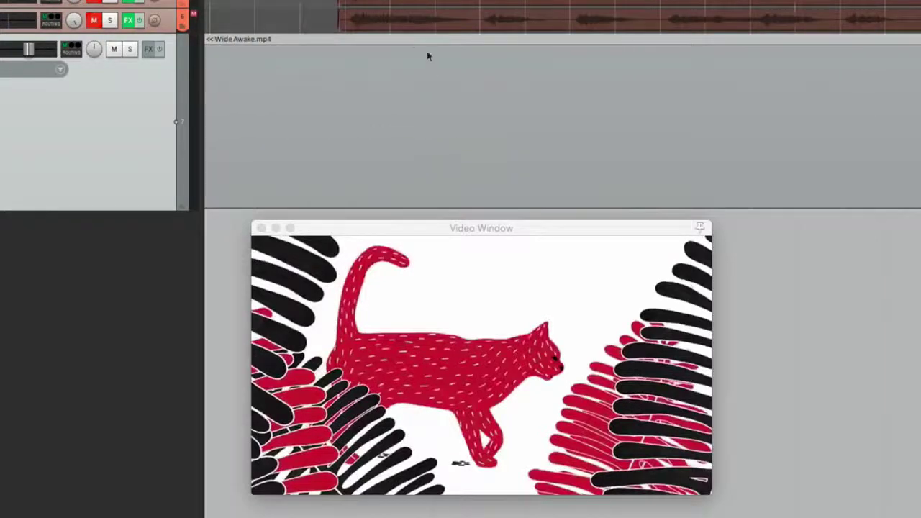
{"action": "left_click", "coordinate": [414, 40]}
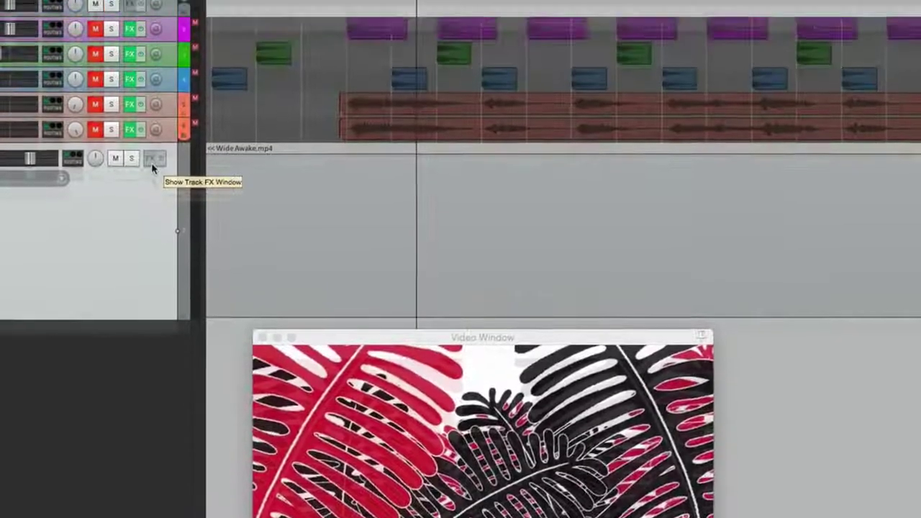
{"action": "left_click", "coordinate": [150, 49]}
{"action": "left_click", "coordinate": [287, 435]}
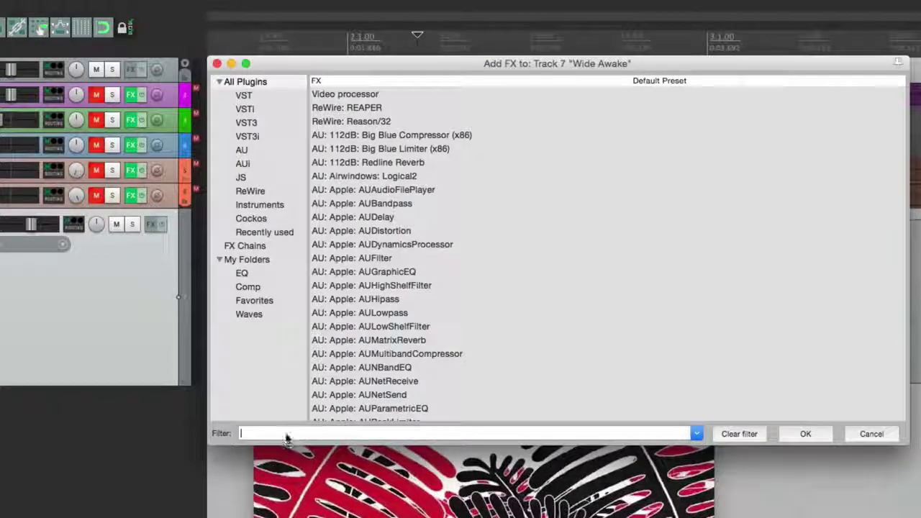
{"action": "double_click", "coordinate": [389, 98]}
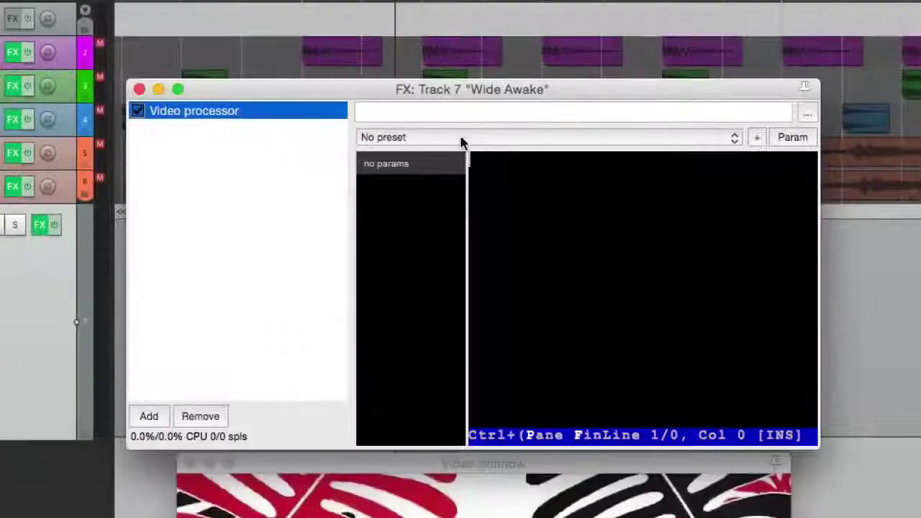
Load the Track opacity/zoom/pan preset in the video processor and try out its opacity and a zoom of 0.6
{"action": "left_click", "coordinate": [460, 139]}
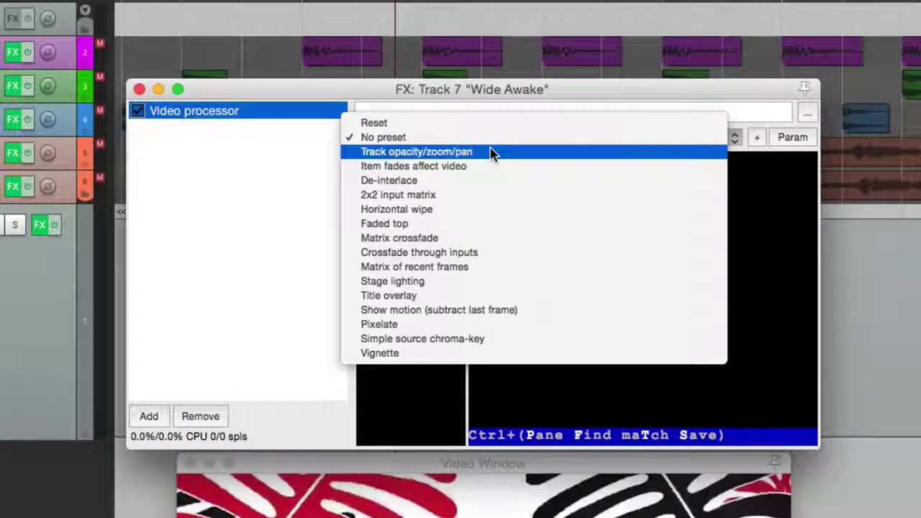
{"action": "left_click", "coordinate": [491, 151]}
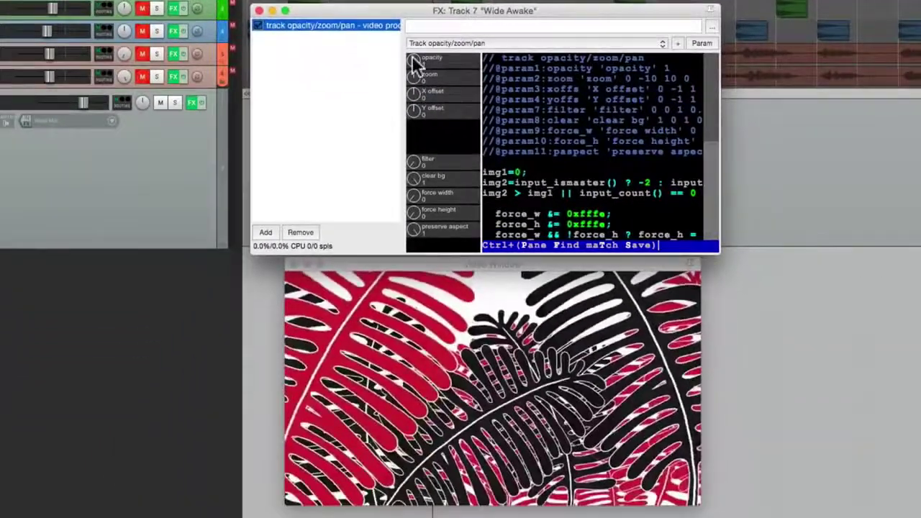
{"action": "left_click_drag", "start_coordinate": [367, 164], "coordinate": [353, 328]}
{"action": "left_click_drag", "start_coordinate": [406, 172], "coordinate": [417, 78]}
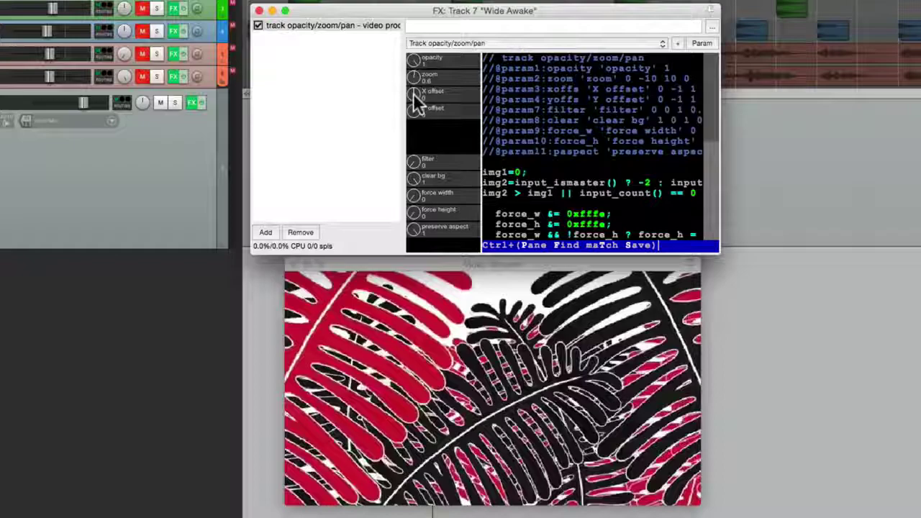
Try an X offset of 0.2 and a Y offset of 0.01, and reset the zoom and both offsets to 0
{"action": "left_click_drag", "start_coordinate": [417, 101], "coordinate": [435, 126]}
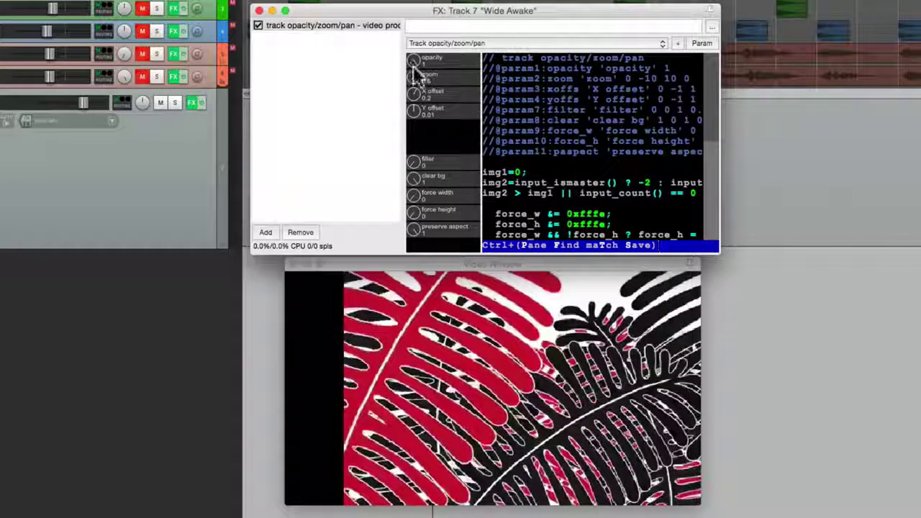
{"action": "double_click", "coordinate": [416, 98]}
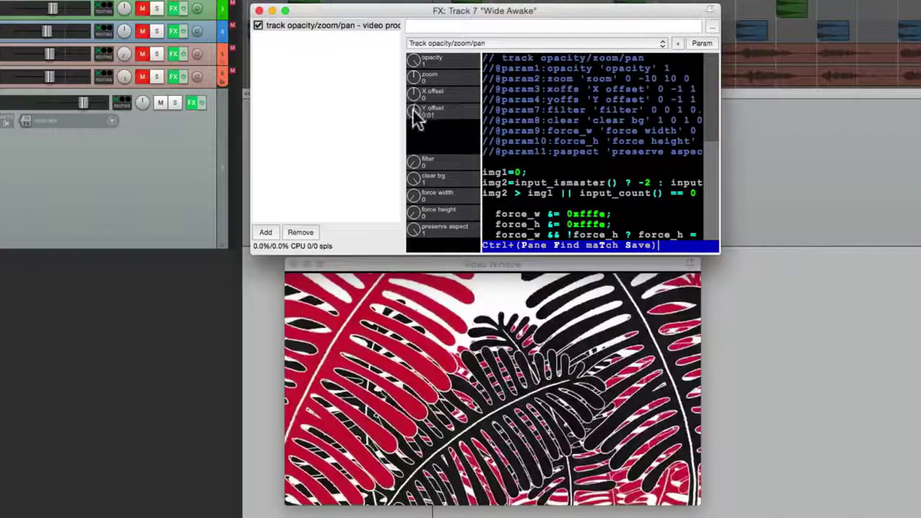
{"action": "double_click", "coordinate": [412, 109]}
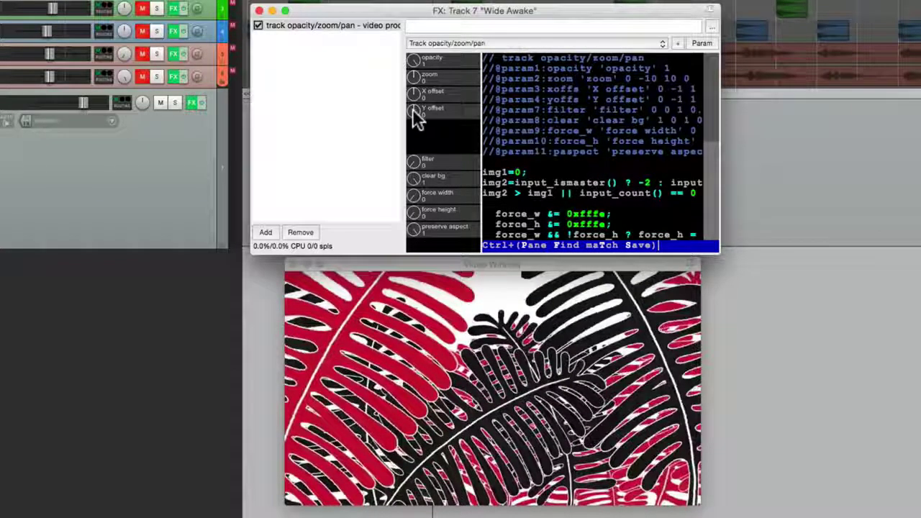
Switch the video processor to the Horizontal wipe preset and sweep the wipe position up to 1
{"action": "left_click", "coordinate": [451, 42]}
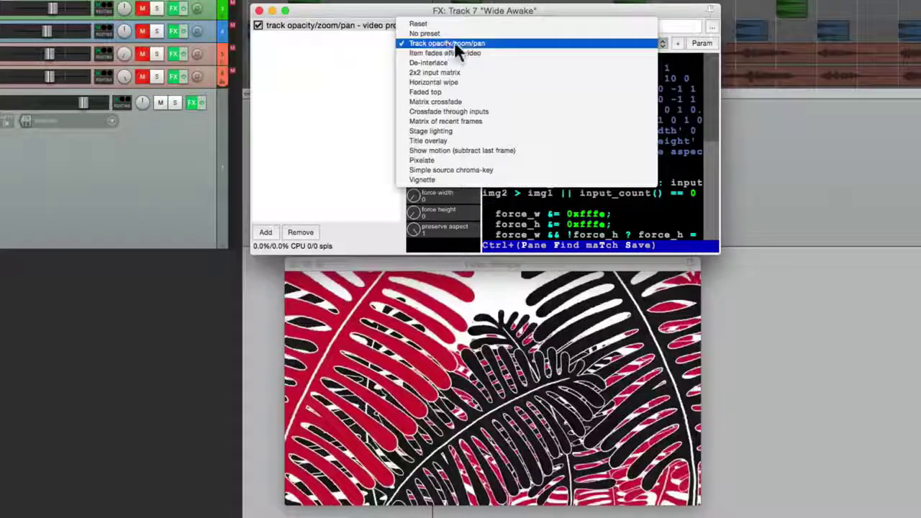
{"action": "left_click", "coordinate": [483, 82]}
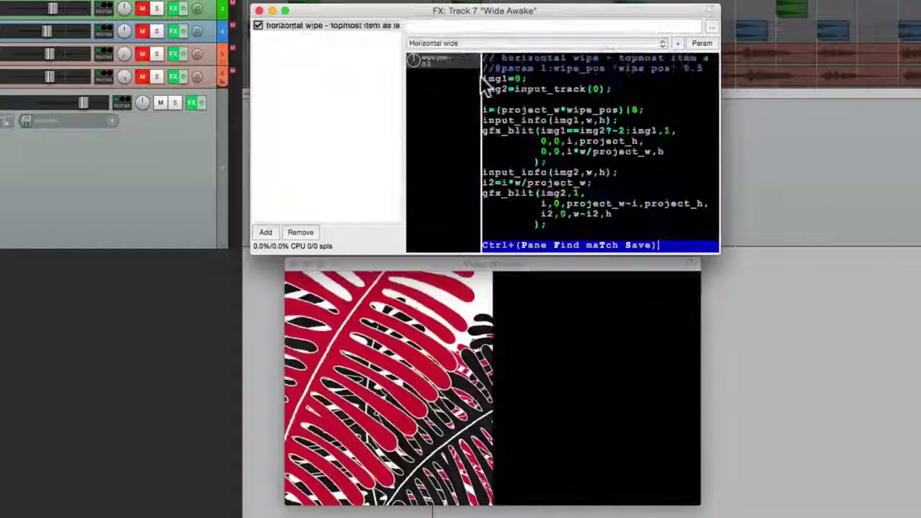
{"action": "left_click_drag", "start_coordinate": [417, 68], "coordinate": [429, 1]}
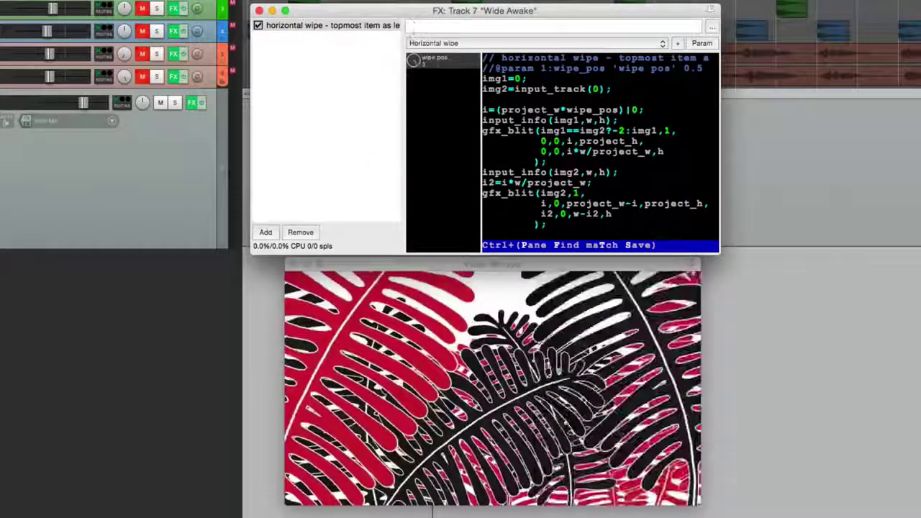
Load the Faded top preset and compare the picture with the video processor bypassed and enabled
{"action": "left_click", "coordinate": [434, 43]}
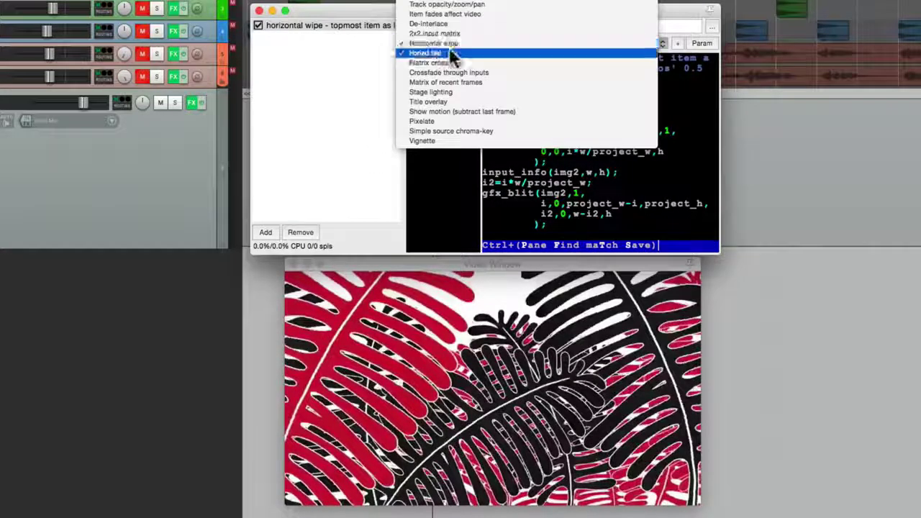
{"action": "left_click", "coordinate": [450, 53]}
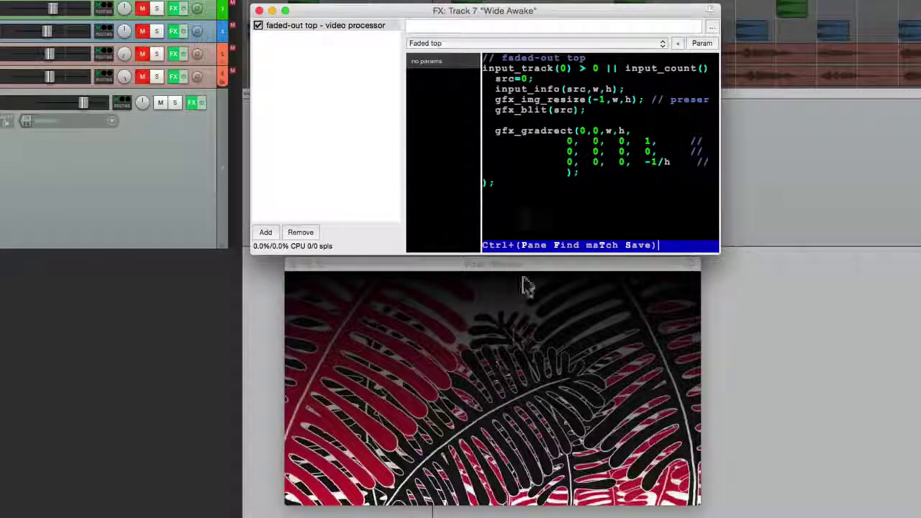
{"action": "left_click", "coordinate": [256, 25]}
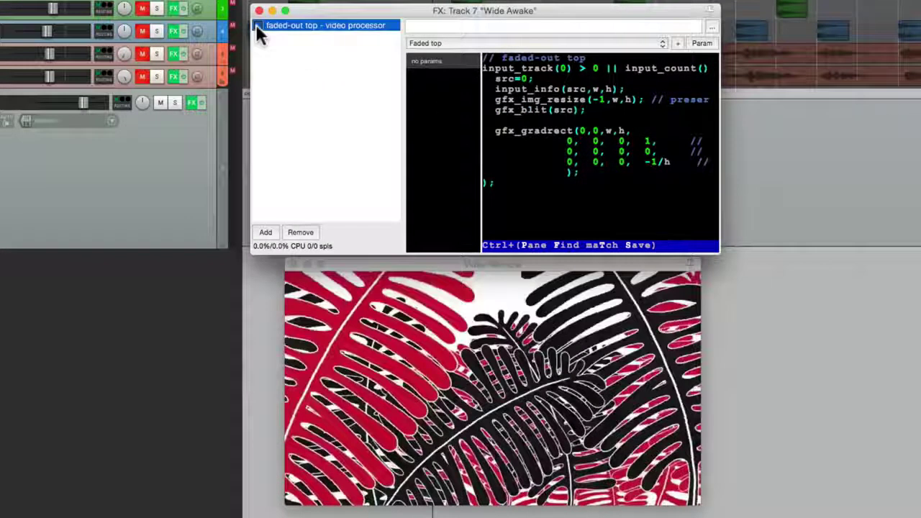
{"action": "left_click", "coordinate": [256, 24]}
Load the Matrix of recent frames preset and set its scale to 0.2
{"action": "left_click", "coordinate": [445, 42]}
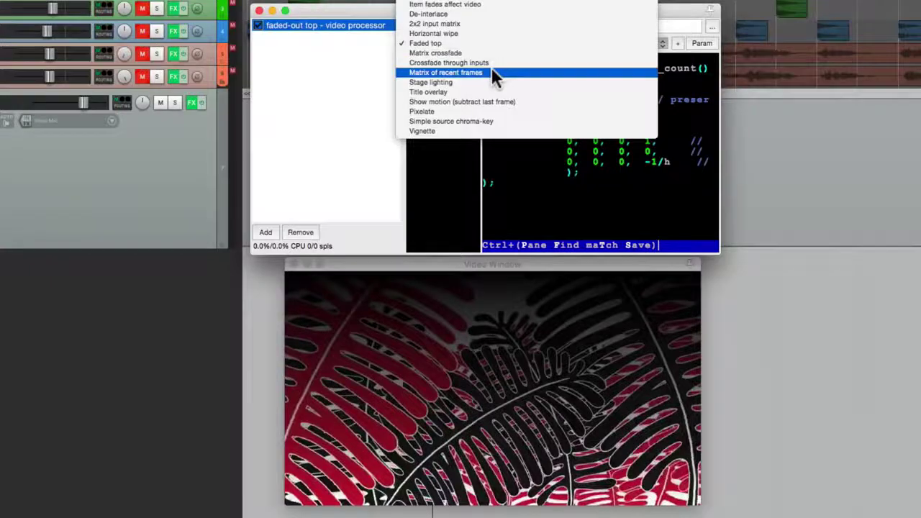
{"action": "left_click", "coordinate": [490, 72]}
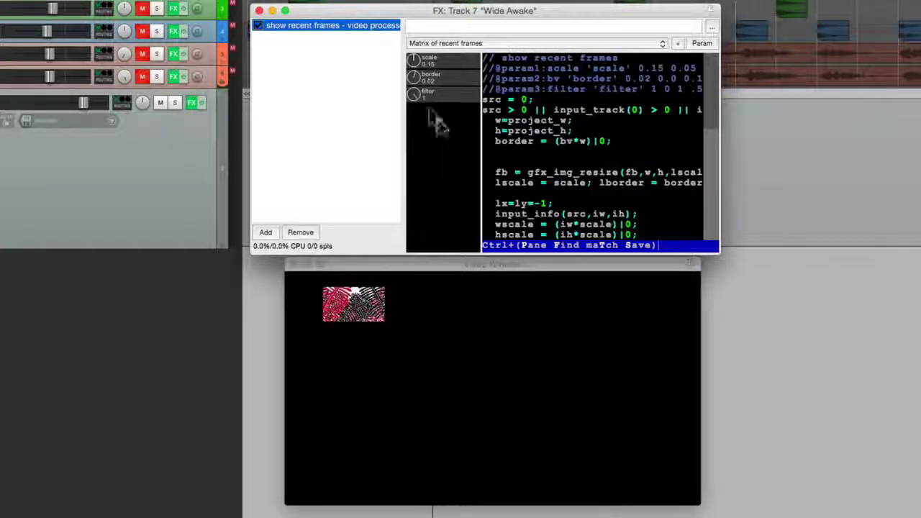
{"action": "left_click_drag", "start_coordinate": [414, 66], "coordinate": [411, 62]}
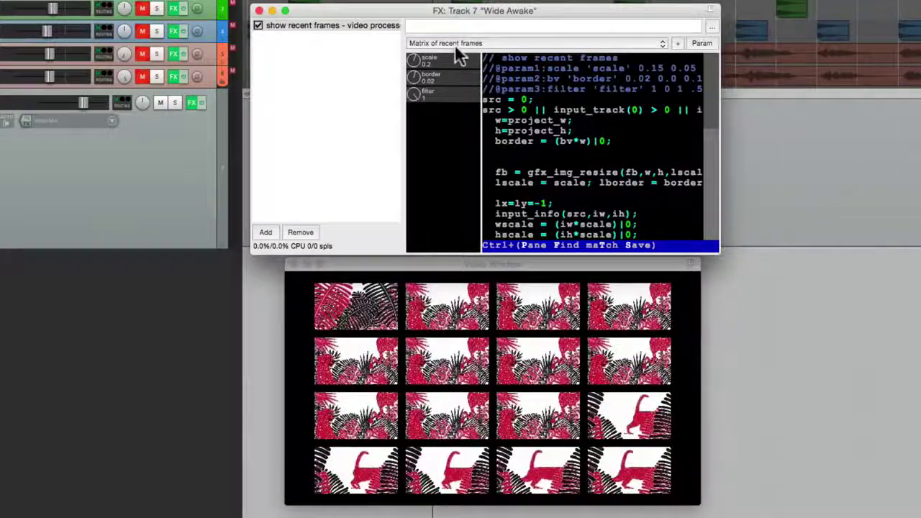
Load the Stage lighting preset, raise its speed to 2, and try different alpha amounts
{"action": "left_click", "coordinate": [454, 44]}
{"action": "left_click", "coordinate": [466, 53]}
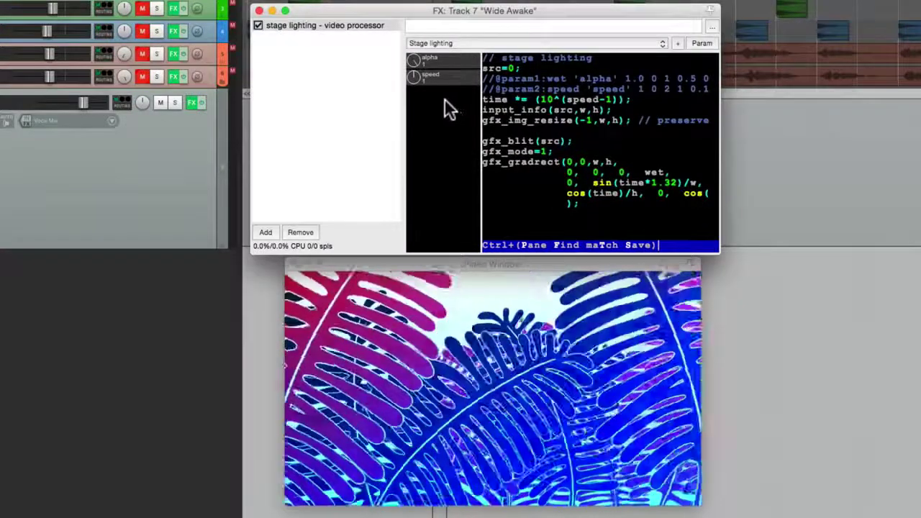
{"action": "left_click_drag", "start_coordinate": [416, 71], "coordinate": [411, 117]}
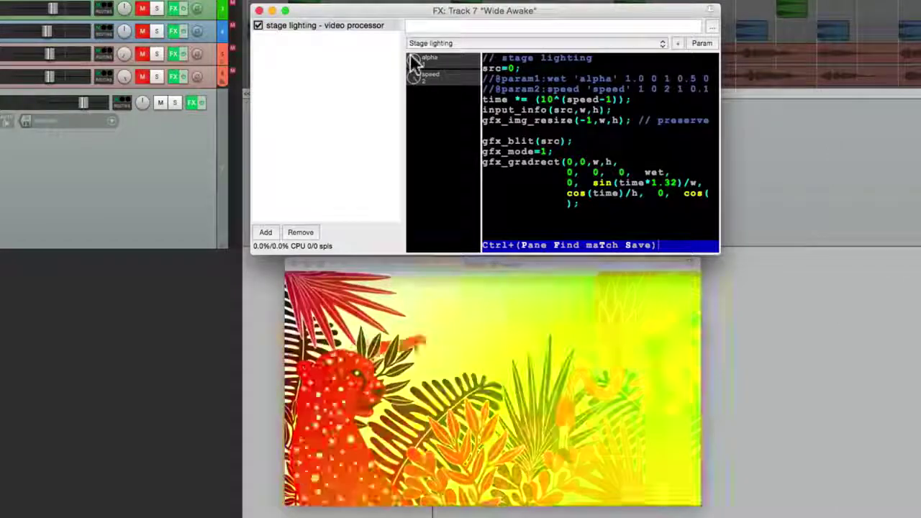
{"action": "left_click_drag", "start_coordinate": [415, 63], "coordinate": [416, 86]}
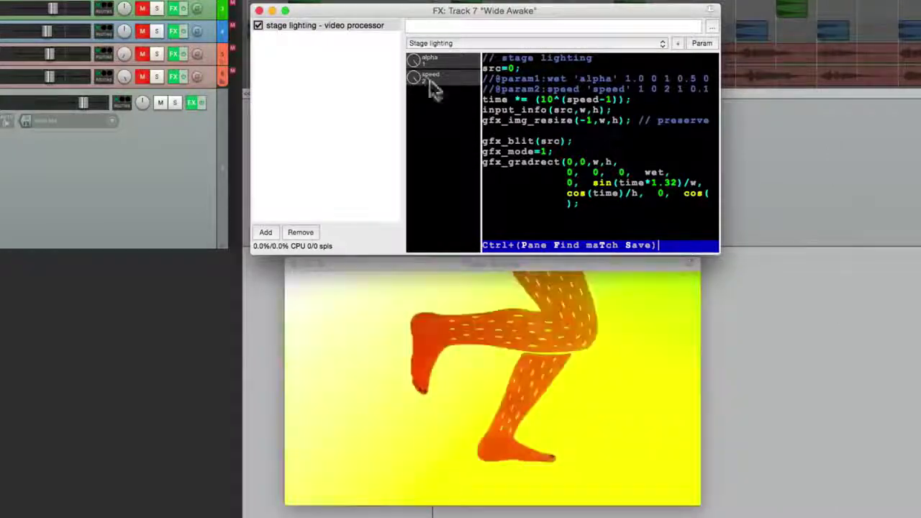
Load the Title overlay preset in the video processor, change its title text to "Good Morning", and apply the code change
{"action": "left_click", "coordinate": [471, 43]}
{"action": "left_click", "coordinate": [477, 53]}
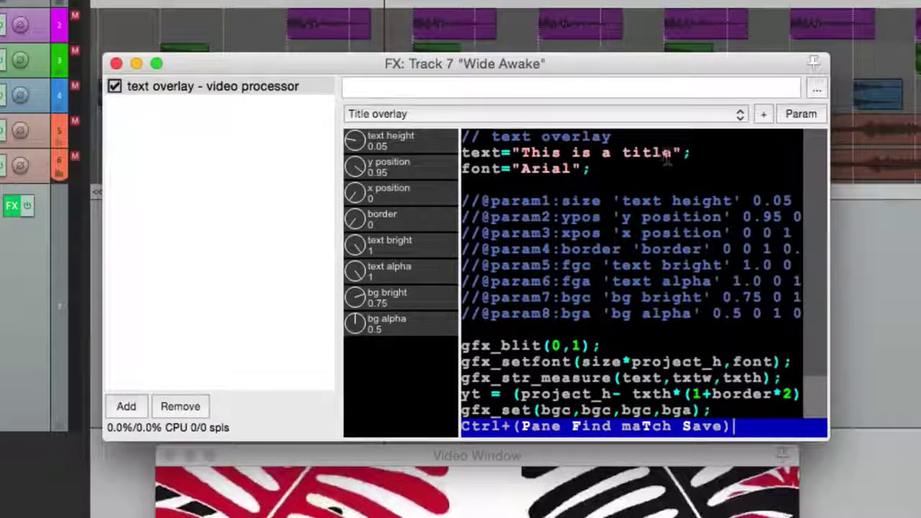
{"action": "left_click_drag", "start_coordinate": [672, 152], "coordinate": [523, 153]}
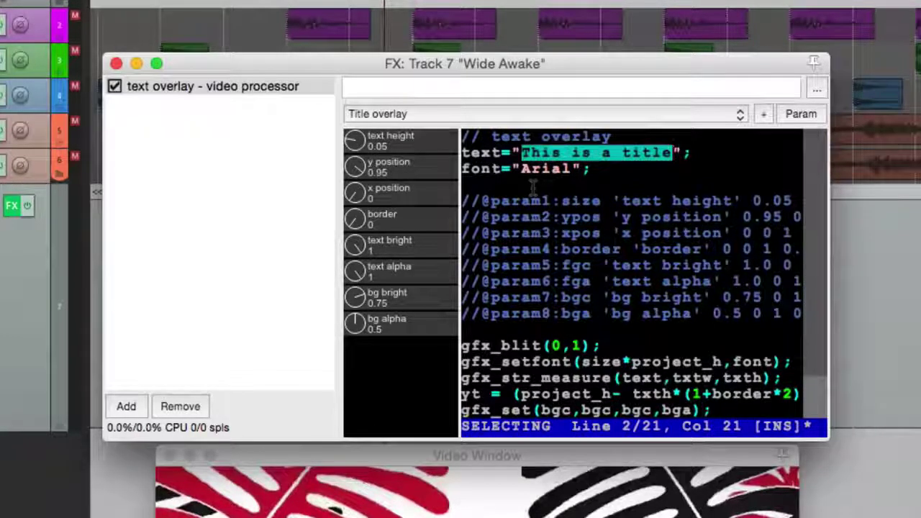
{"action": "type", "text": "Good Morning"}
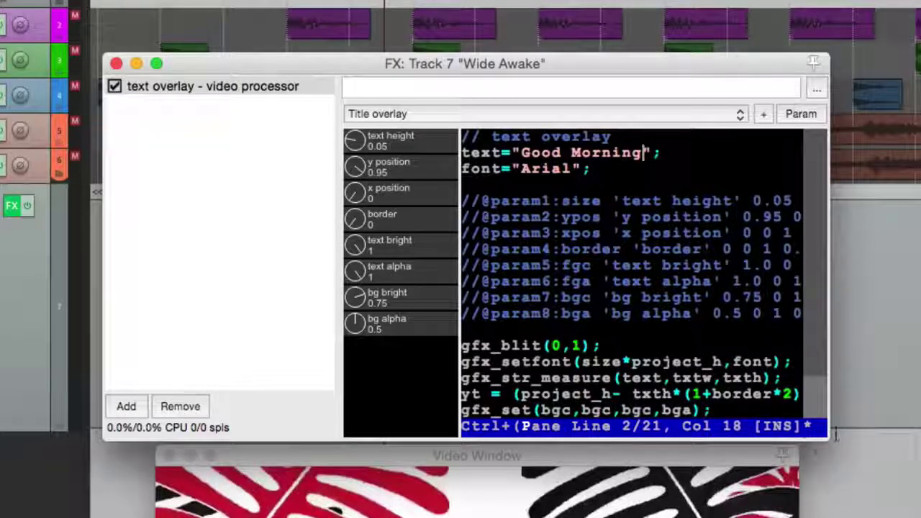
{"action": "left_click_drag", "start_coordinate": [827, 438], "coordinate": [887, 428]}
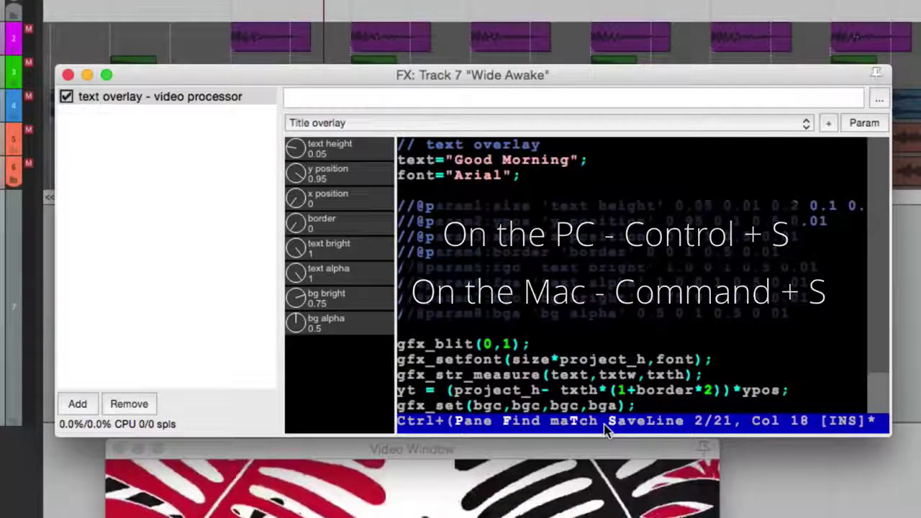
{"action": "key", "text": "super+s"}
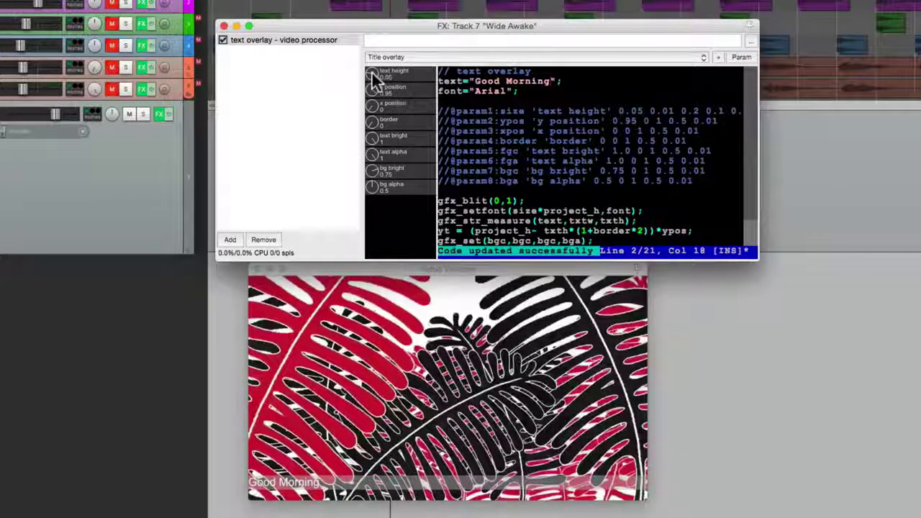
Enlarge the title text, set its y position to 0.35 and x position to 0.43, and set the border to 0.1
{"action": "left_click_drag", "start_coordinate": [373, 79], "coordinate": [379, 51]}
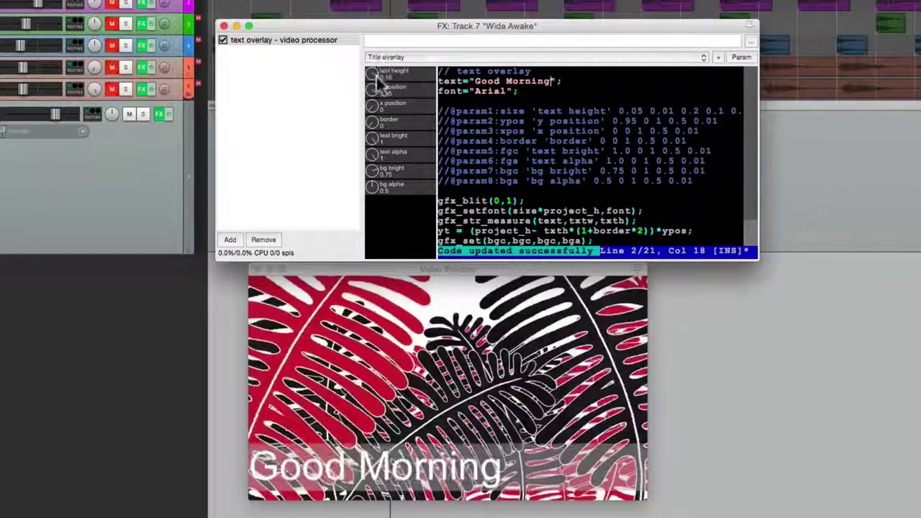
{"action": "mouse_move", "coordinate": [374, 88]}
{"action": "left_mouse_down"}
{"action": "mouse_move", "coordinate": [369, 135]}
{"action": "mouse_move", "coordinate": [381, 79]}
{"action": "left_mouse_up"}
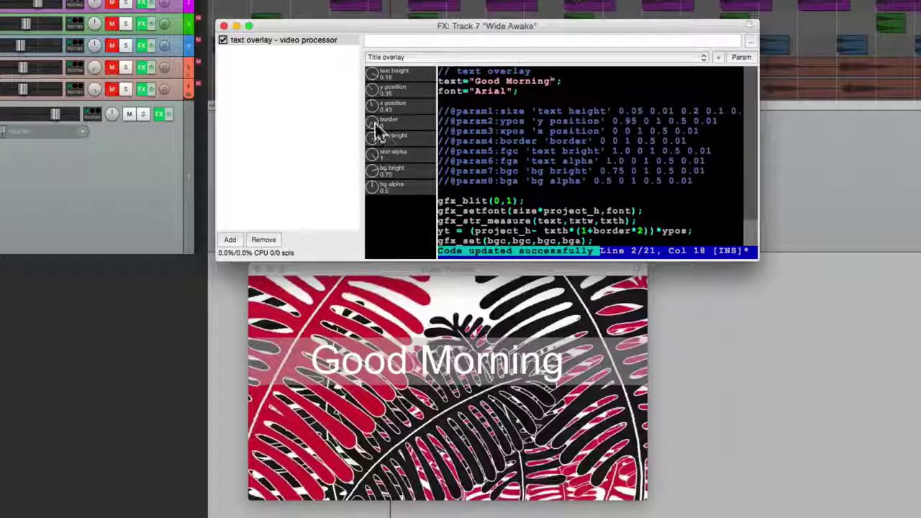
{"action": "mouse_move", "coordinate": [379, 119]}
{"action": "left_mouse_down"}
{"action": "mouse_move", "coordinate": [382, 96]}
{"action": "mouse_move", "coordinate": [381, 108]}
{"action": "left_mouse_up"}
Try the text brightness and text alpha controls, and set bg bright to 0.52 and bg alpha to 0.71
{"action": "mouse_move", "coordinate": [374, 147]}
{"action": "left_mouse_down"}
{"action": "mouse_move", "coordinate": [376, 137]}
{"action": "mouse_move", "coordinate": [360, 217]}
{"action": "mouse_move", "coordinate": [374, 140]}
{"action": "left_mouse_up"}
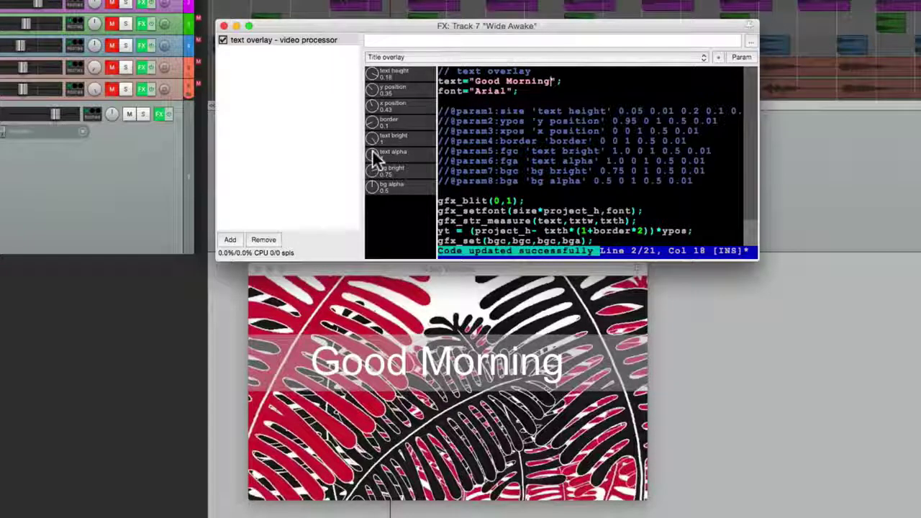
{"action": "mouse_move", "coordinate": [372, 160]}
{"action": "left_mouse_down"}
{"action": "mouse_move", "coordinate": [353, 256]}
{"action": "mouse_move", "coordinate": [359, 163]}
{"action": "left_mouse_up"}
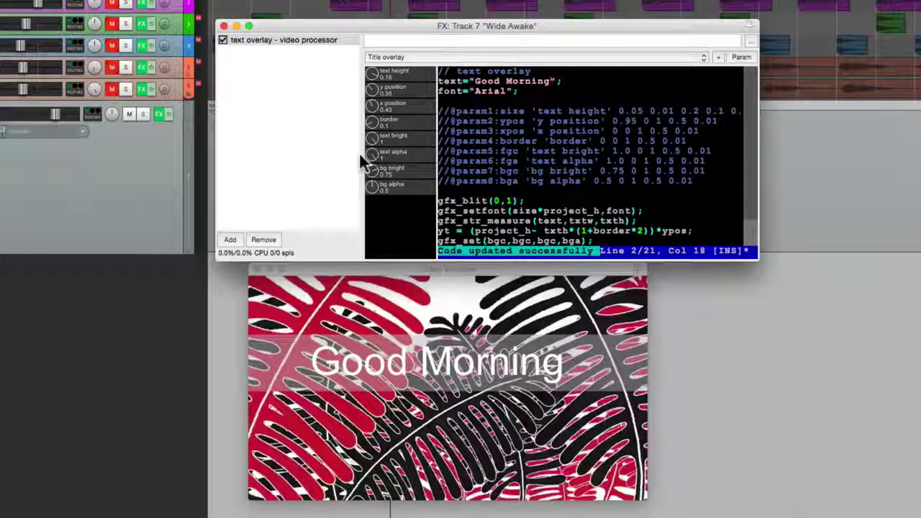
{"action": "left_click_drag", "start_coordinate": [375, 177], "coordinate": [383, 207]}
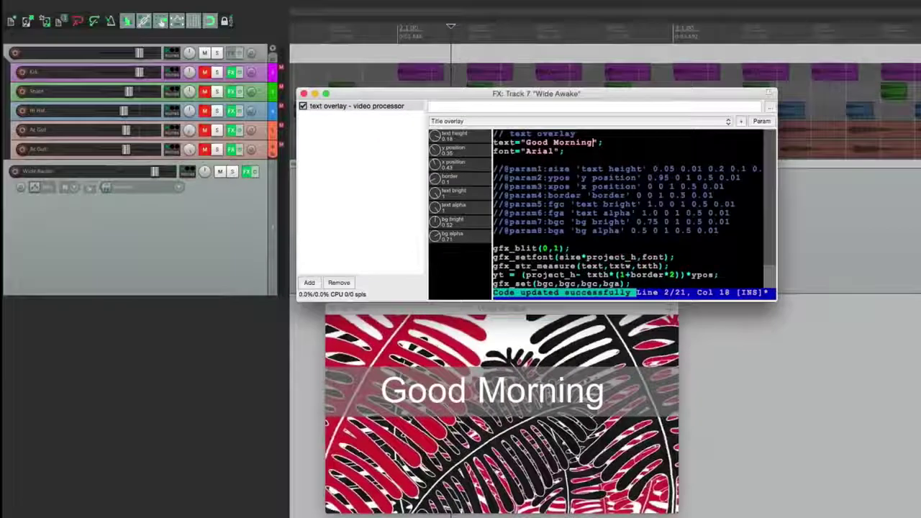
At the cat scene, set the title's text height to 0.11, y position 0.16, x position 0.48, bg bright 0.28 and bg alpha 0.73
{"action": "left_click_drag", "start_coordinate": [450, 27], "coordinate": [590, 29]}
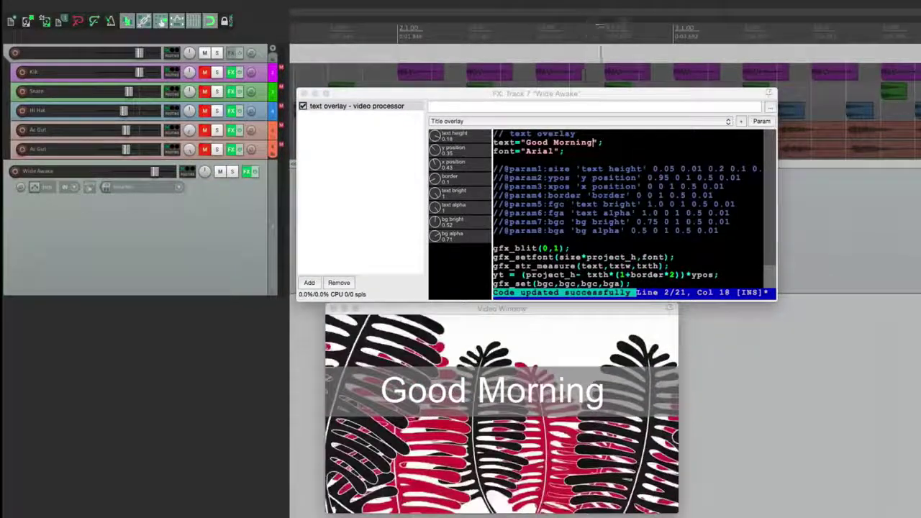
{"action": "left_click_drag", "start_coordinate": [705, 27], "coordinate": [838, 30]}
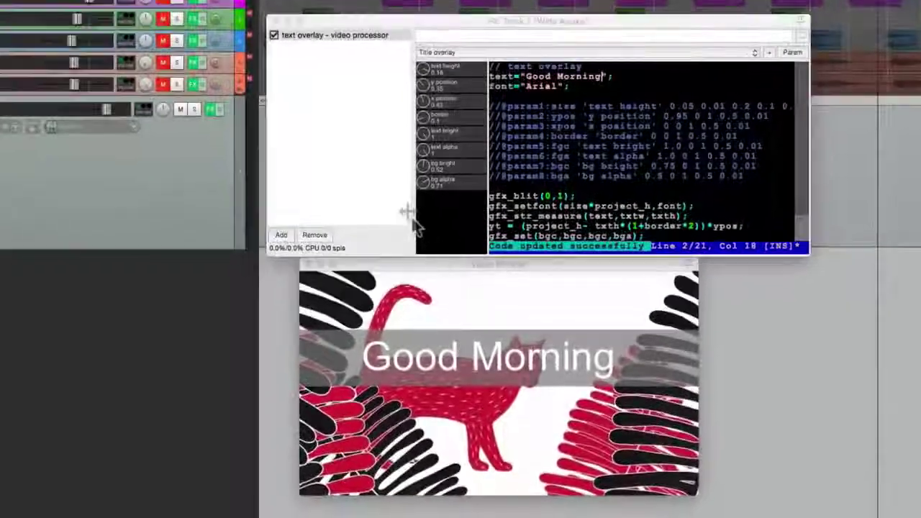
{"action": "left_click_drag", "start_coordinate": [423, 69], "coordinate": [426, 104]}
{"action": "left_click_drag", "start_coordinate": [423, 73], "coordinate": [427, 85]}
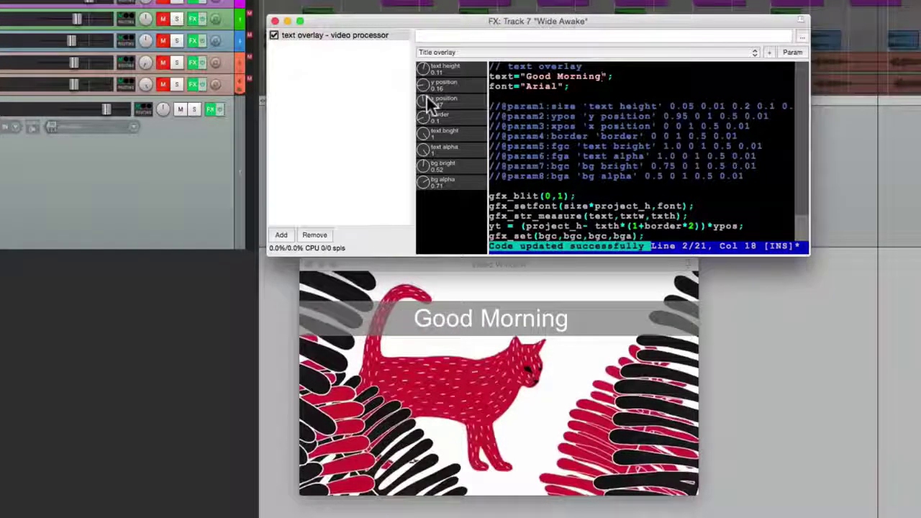
{"action": "left_click_drag", "start_coordinate": [428, 99], "coordinate": [431, 113]}
{"action": "left_click_drag", "start_coordinate": [423, 165], "coordinate": [427, 188]}
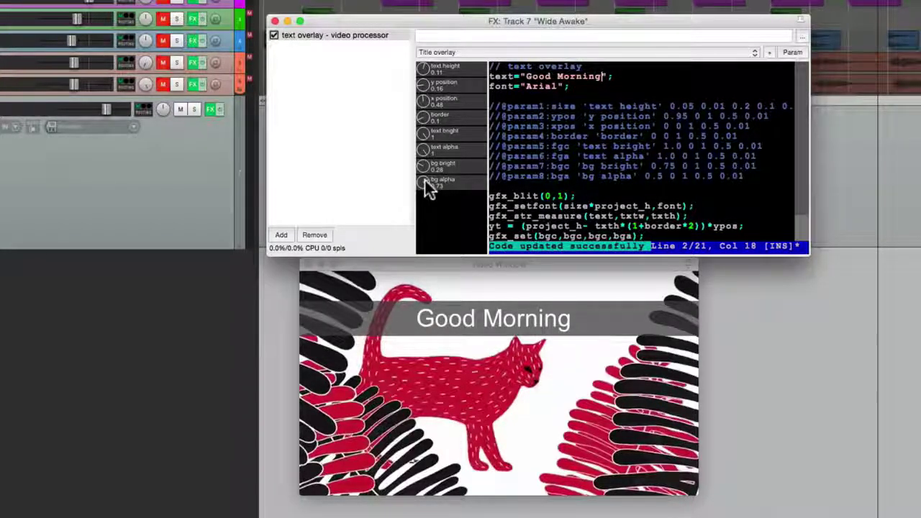
Close the track's effect window and play the opening of the video to preview the title overlay
{"action": "left_click", "coordinate": [274, 21]}
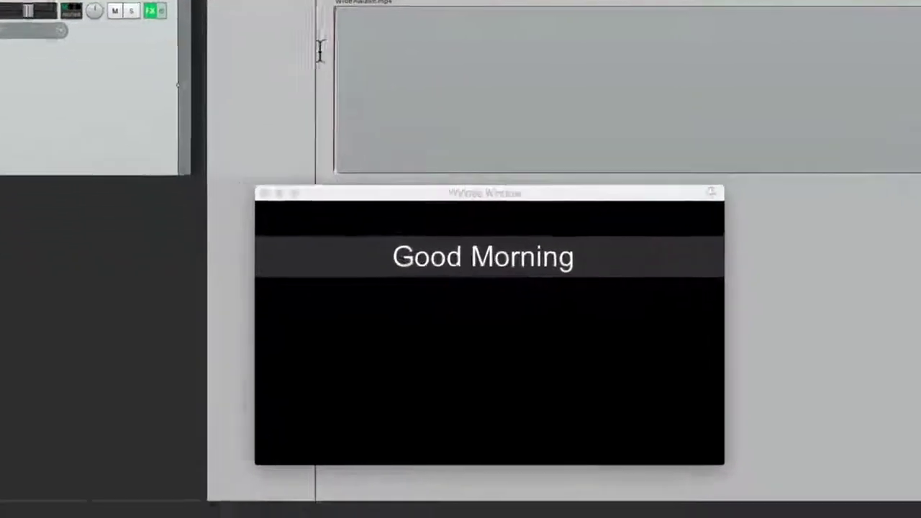
{"action": "key", "text": "space"}
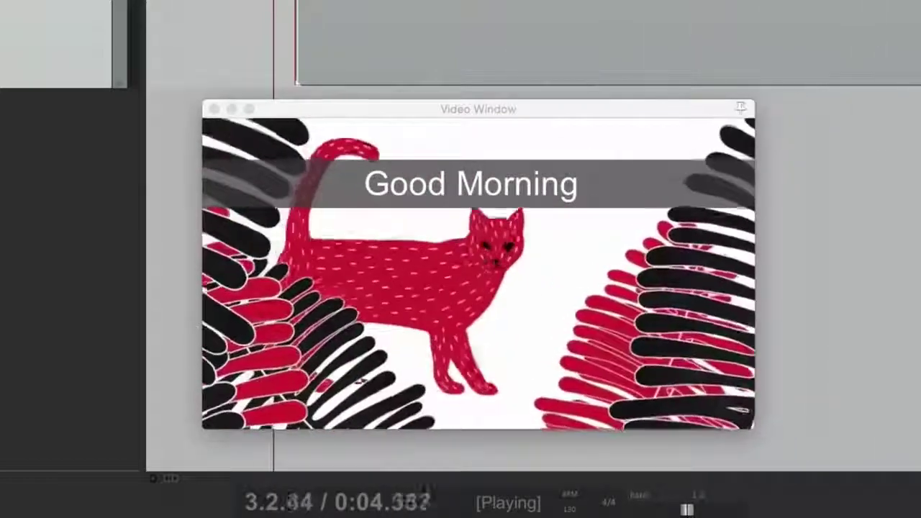
{"action": "key", "text": "space"}
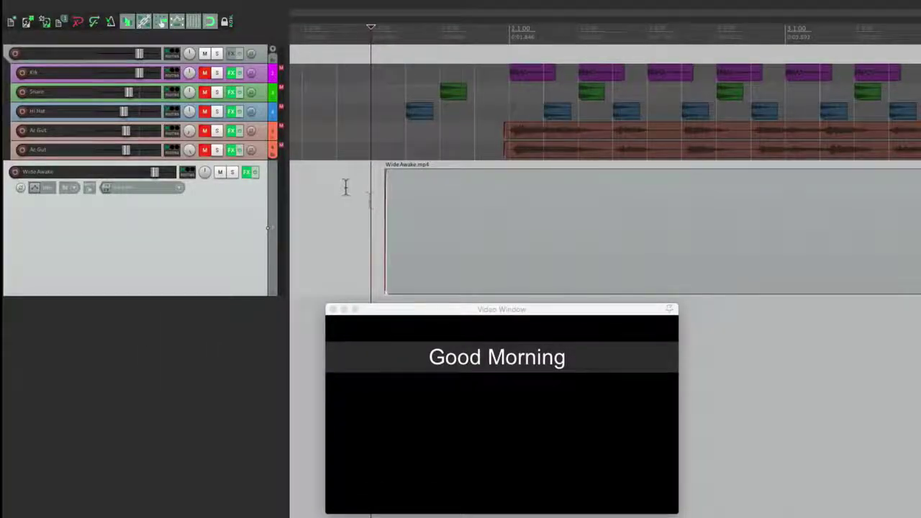
Show armed text alpha and bg alpha envelopes for the Wide Awake track, and move the video window clear of the timeline start
{"action": "left_click", "coordinate": [34, 187]}
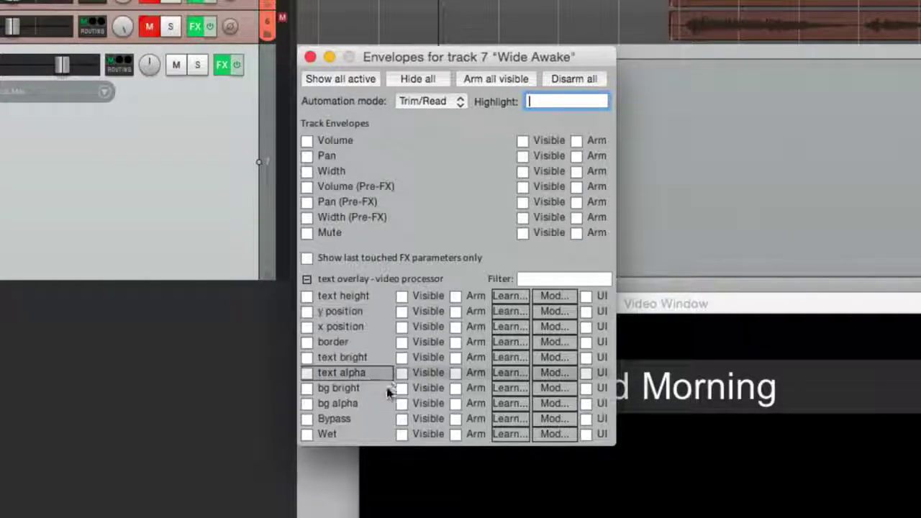
{"action": "left_click", "coordinate": [307, 374]}
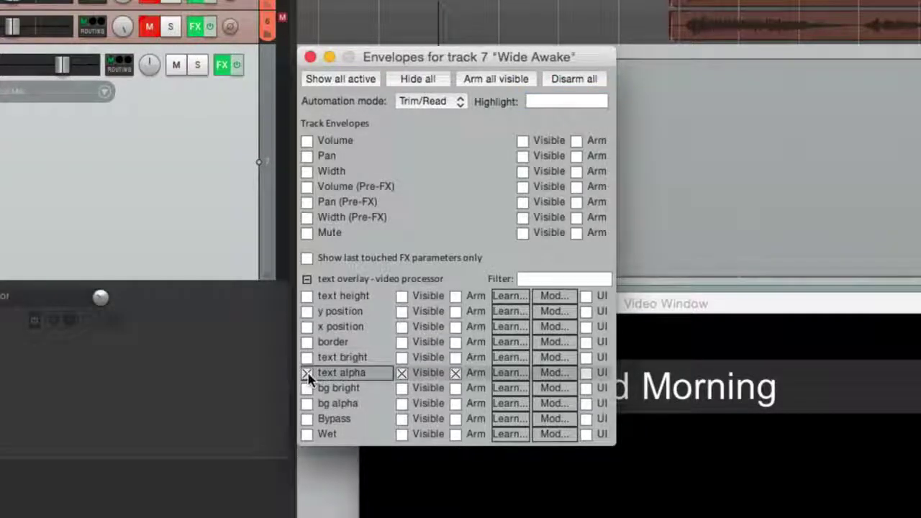
{"action": "left_click", "coordinate": [307, 405]}
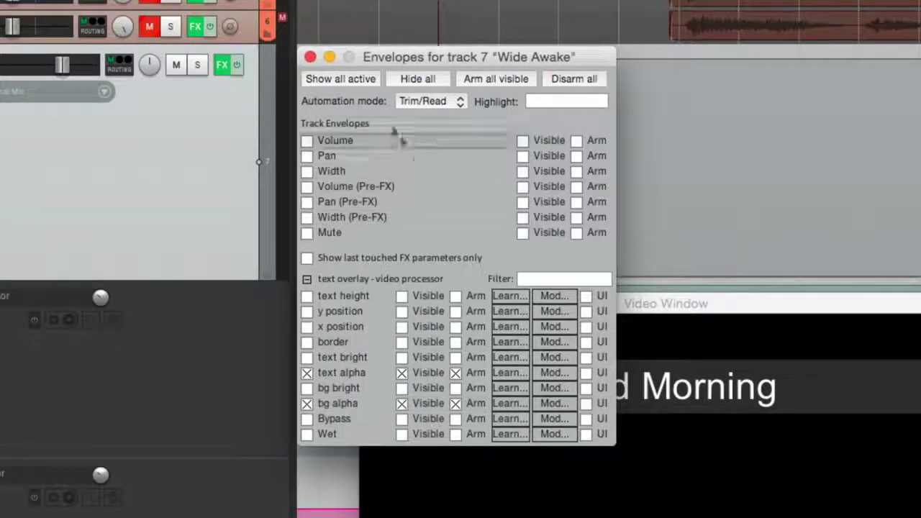
{"action": "left_click", "coordinate": [311, 57]}
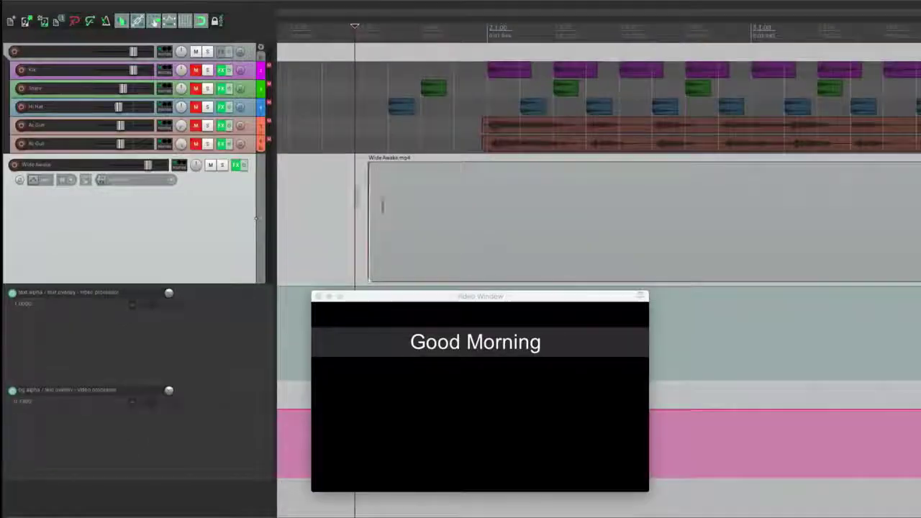
{"action": "left_click_drag", "start_coordinate": [417, 299], "coordinate": [676, 309]}
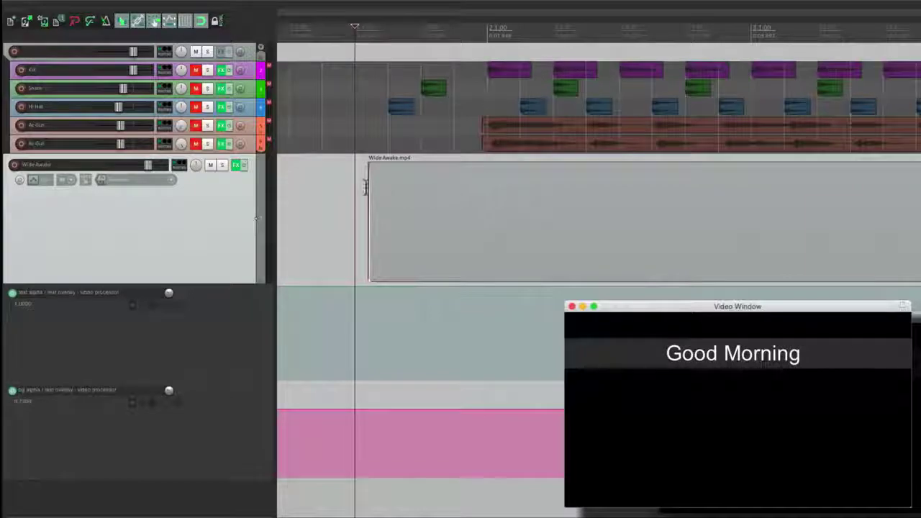
Play the start of the video to check when the title should fade in
{"action": "scroll", "coordinate": [365, 187], "scroll_direction": "right", "scroll_amount": 2}
{"action": "key", "text": "space"}
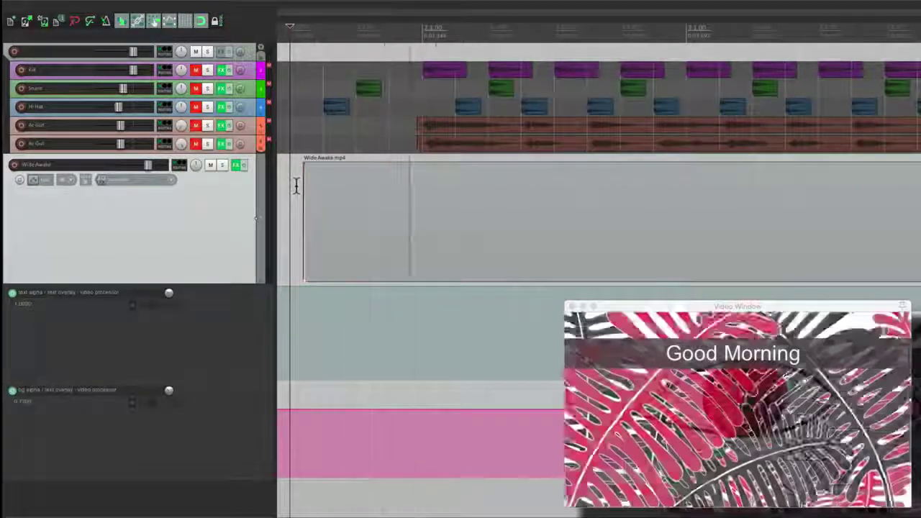
{"action": "key", "text": "space"}
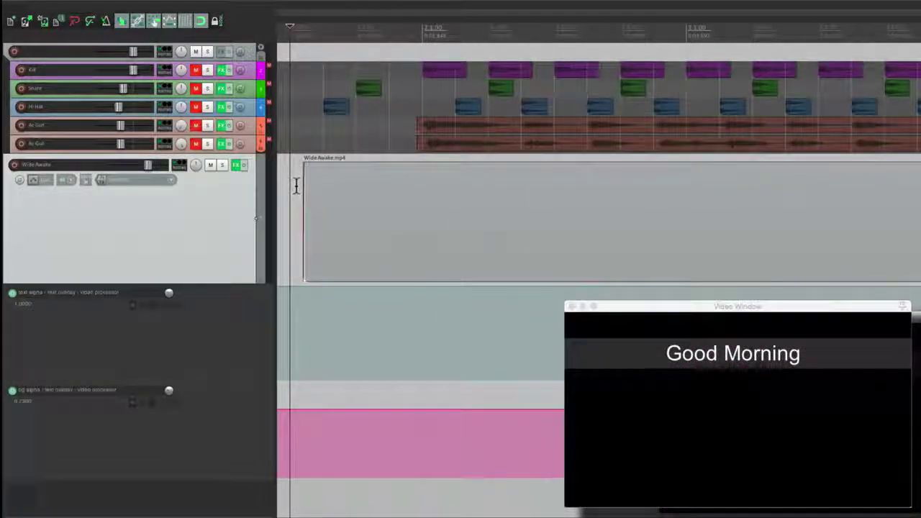
Shape the text alpha envelope to stay at zero until 2.1.00 and rise to full across the first beat of bar 2
{"action": "left_click", "coordinate": [422, 284]}
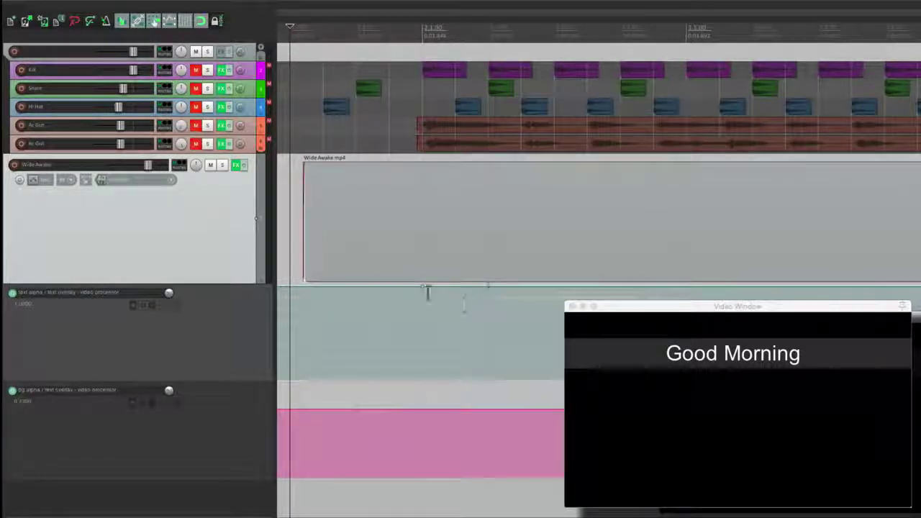
{"action": "left_click_drag", "start_coordinate": [420, 286], "coordinate": [417, 401]}
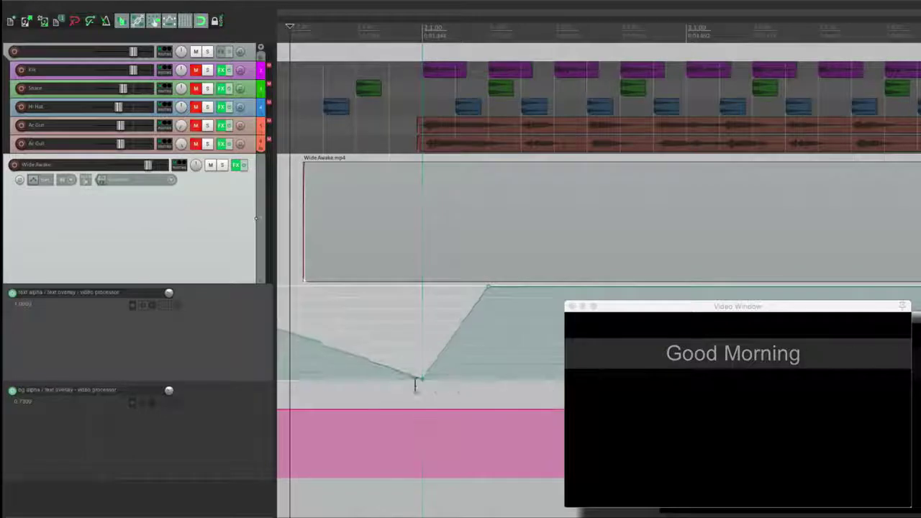
{"action": "scroll", "coordinate": [403, 343], "scroll_direction": "down", "scroll_amount": 3}
{"action": "left_click_drag", "start_coordinate": [280, 291], "coordinate": [264, 396]}
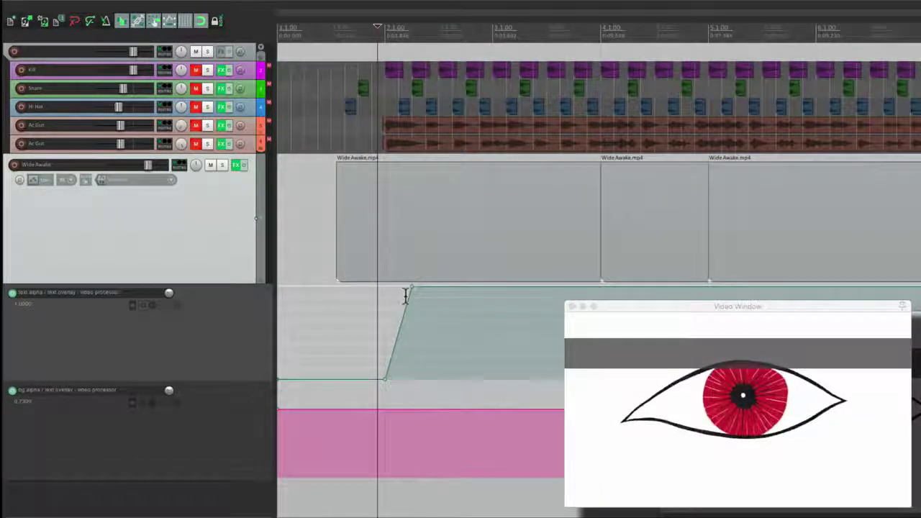
Play from just before bar 2 to preview the title text's fade-in
{"action": "scroll", "coordinate": [405, 295], "scroll_direction": "up", "scroll_amount": 5}
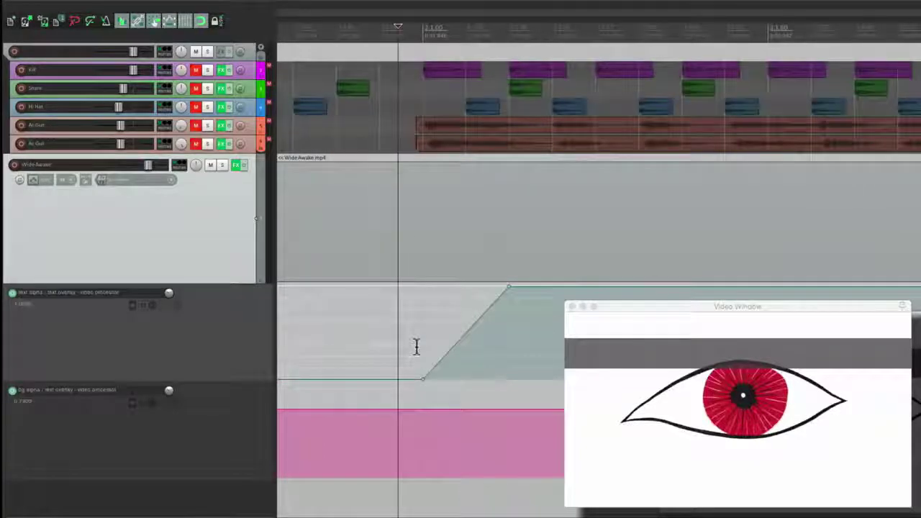
{"action": "left_click", "coordinate": [389, 324]}
{"action": "key", "text": "space"}
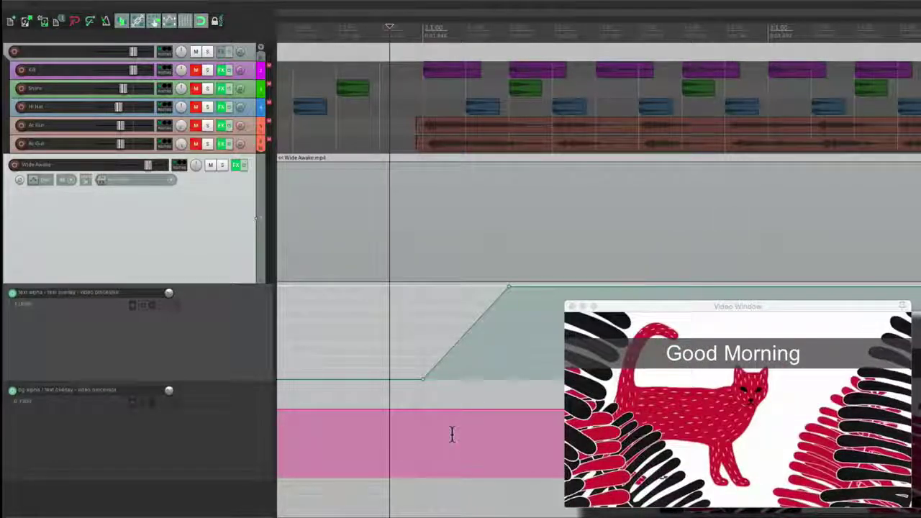
Shape the bg alpha envelope to stay at zero until 2.1.00 and rise across the first beat of bar 2, matching the text fade
{"action": "left_click", "coordinate": [422, 407]}
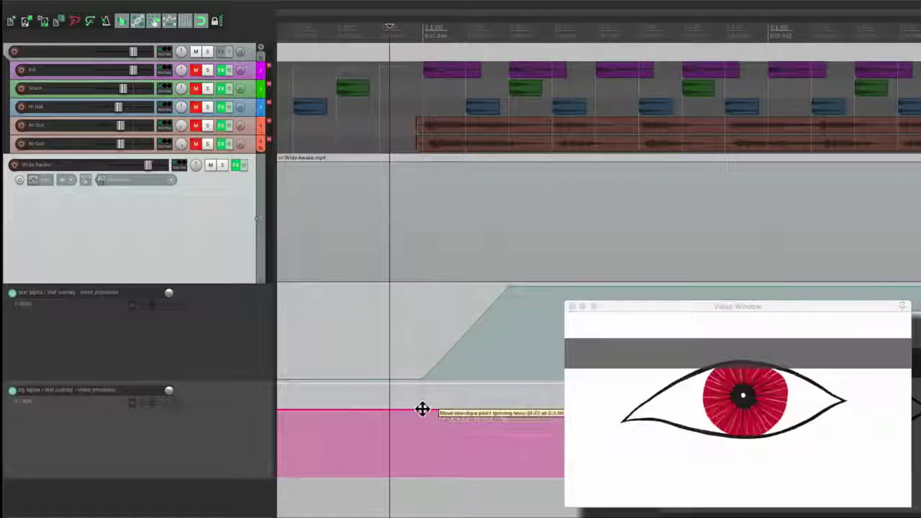
{"action": "left_click", "coordinate": [509, 408]}
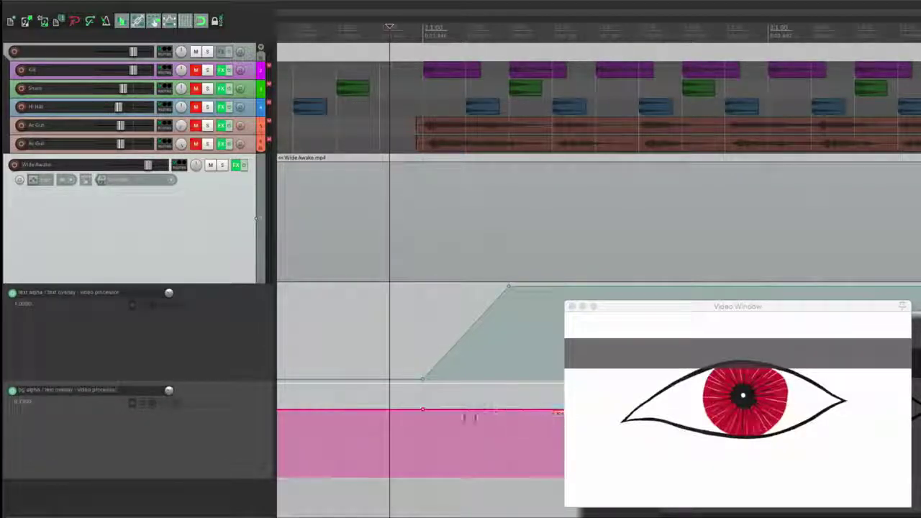
{"action": "left_click_drag", "start_coordinate": [422, 409], "coordinate": [420, 481]}
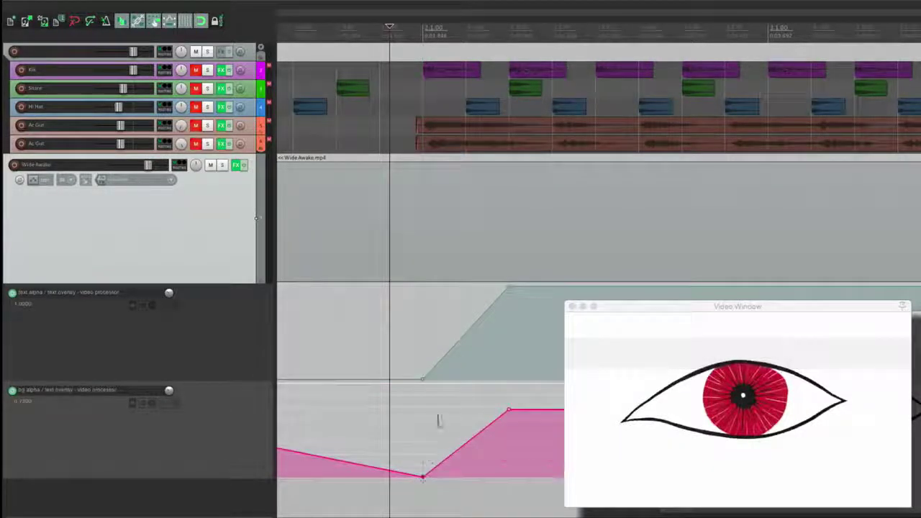
{"action": "scroll", "coordinate": [439, 416], "scroll_direction": "down", "scroll_amount": 3}
{"action": "left_click_drag", "start_coordinate": [286, 411], "coordinate": [269, 497]}
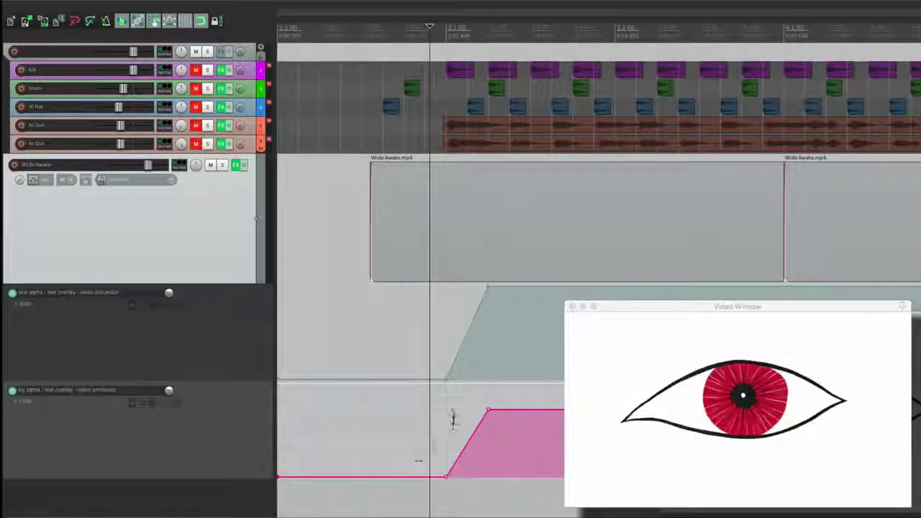
{"action": "scroll", "coordinate": [453, 414], "scroll_direction": "up", "scroll_amount": 3}
{"action": "scroll", "coordinate": [416, 351], "scroll_direction": "right", "scroll_amount": 3}
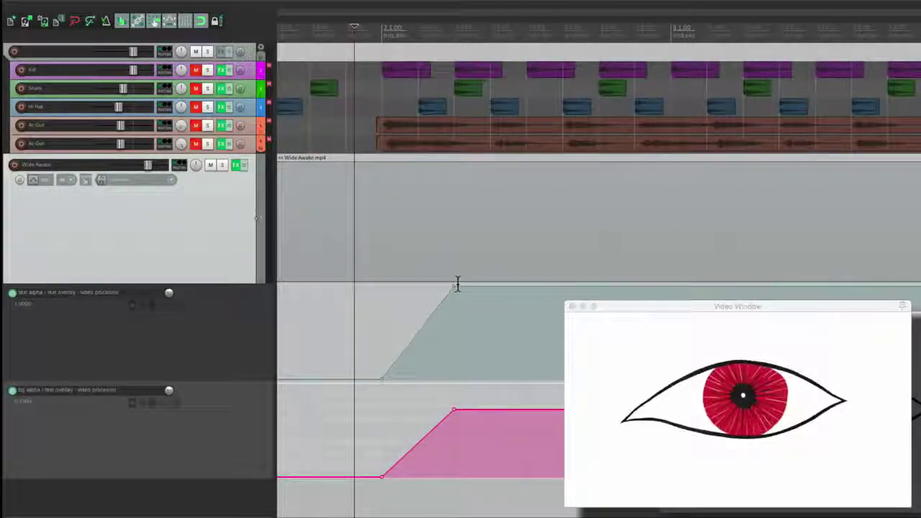
{"action": "scroll", "coordinate": [328, 310], "scroll_direction": "down", "scroll_amount": 4}
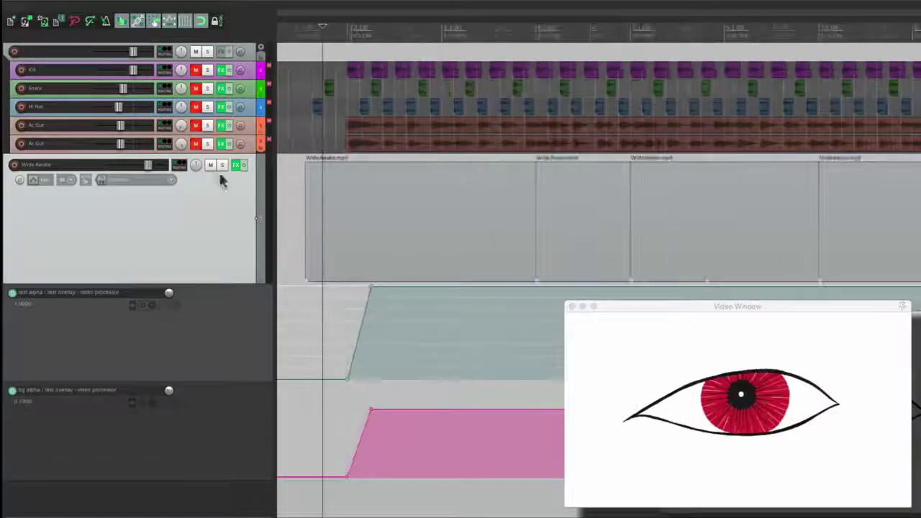
Play from just before the video starts to preview the title text and its background fading in together
{"action": "left_click", "coordinate": [290, 210]}
{"action": "key", "text": "space"}
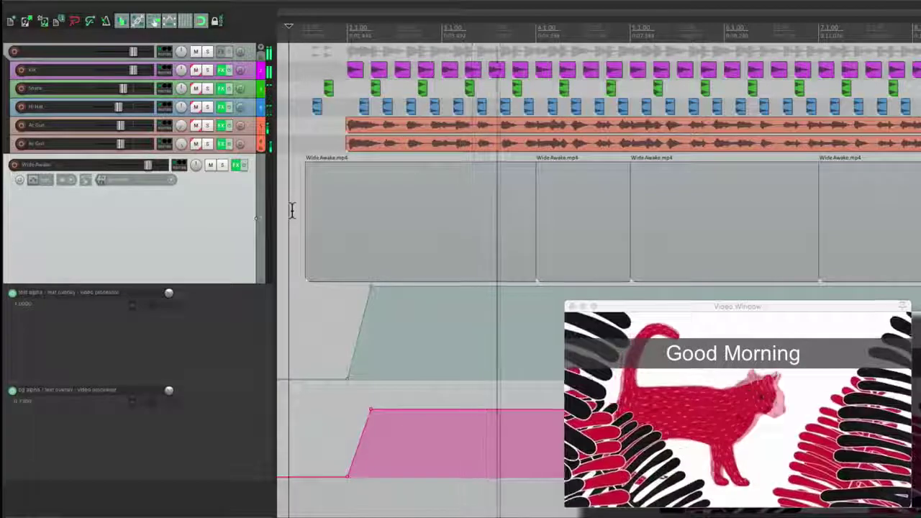
{"action": "key", "text": "space"}
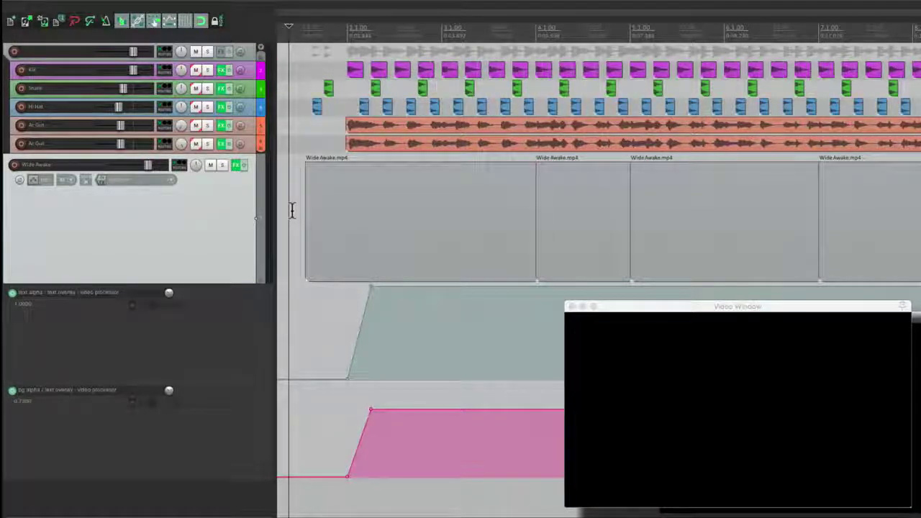
Add points to the text alpha and bg alpha envelopes so both fall from midway through beat 3 of bar 3 to zero at 4.1.00
{"action": "left_click", "coordinate": [472, 28]}
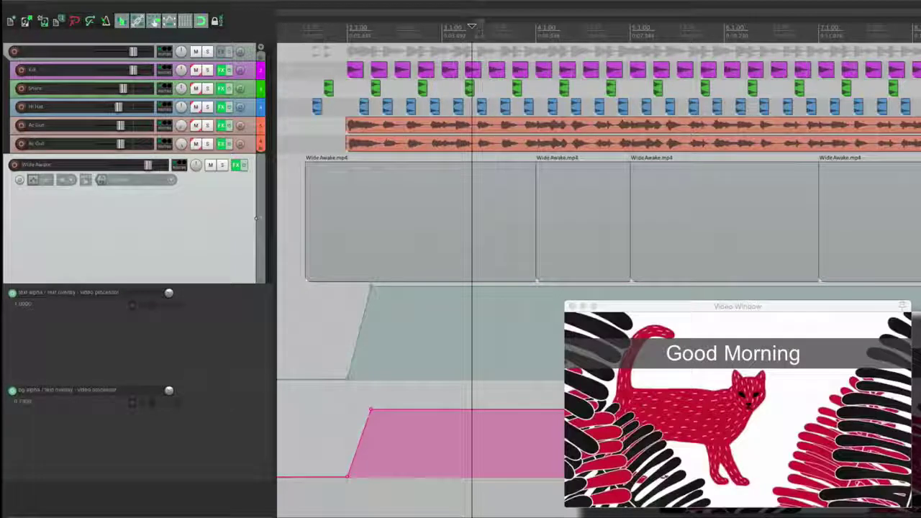
{"action": "left_click_drag", "start_coordinate": [472, 27], "coordinate": [499, 27]}
{"action": "scroll", "coordinate": [524, 212], "scroll_direction": "up", "scroll_amount": 5}
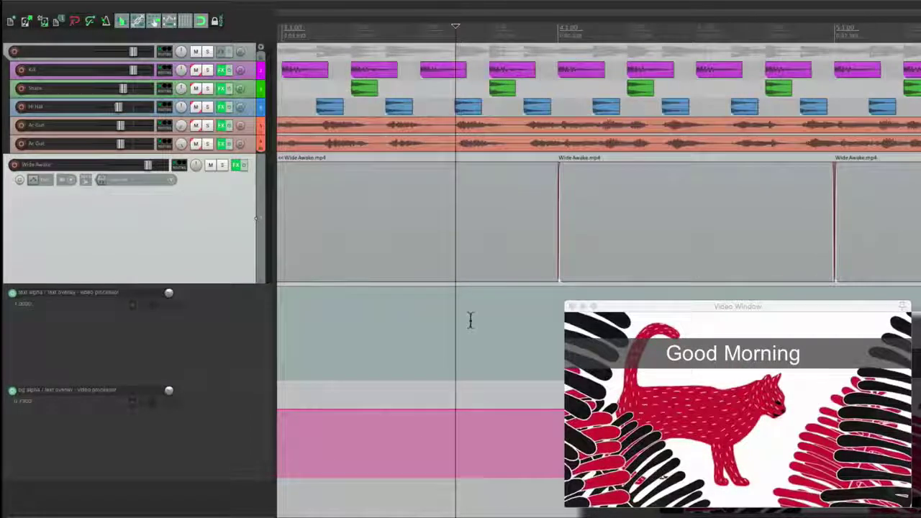
{"action": "left_click", "coordinate": [454, 286]}
{"action": "left_click", "coordinate": [455, 407]}
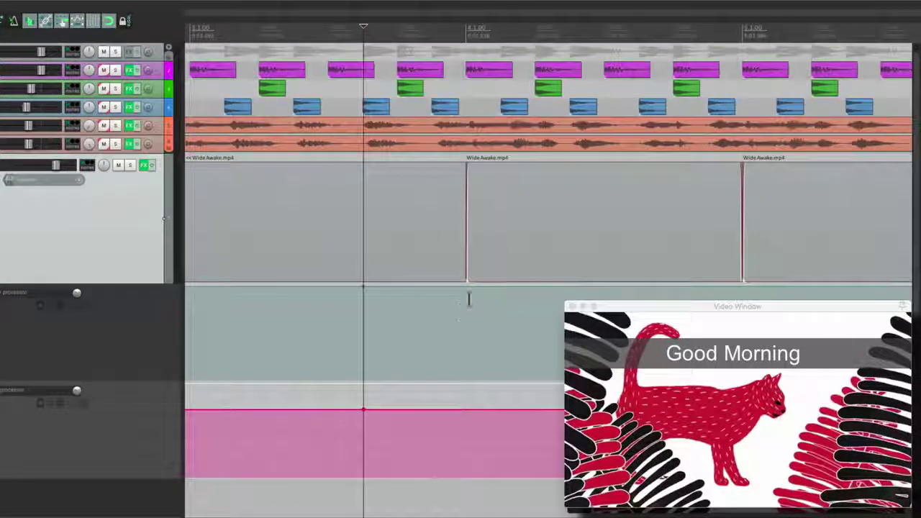
{"action": "left_click", "coordinate": [501, 287]}
{"action": "left_click", "coordinate": [467, 407]}
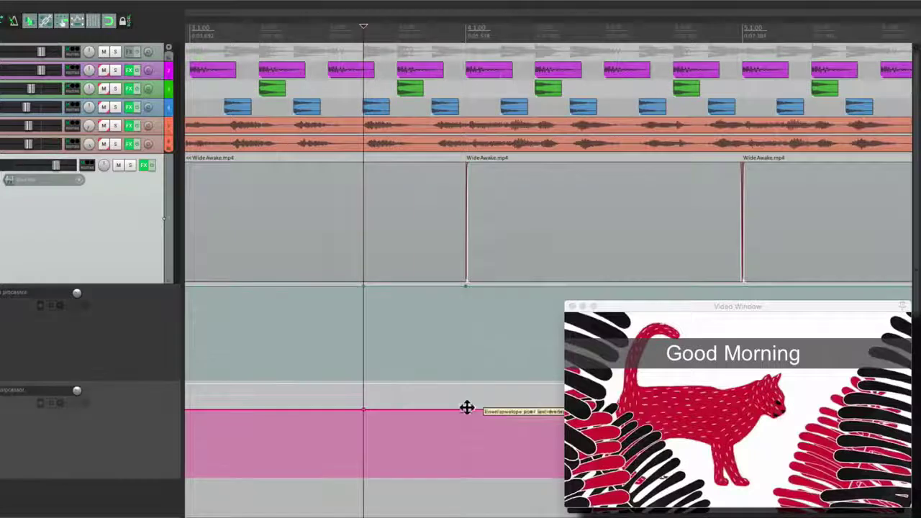
{"action": "left_click_drag", "start_coordinate": [465, 288], "coordinate": [467, 491]}
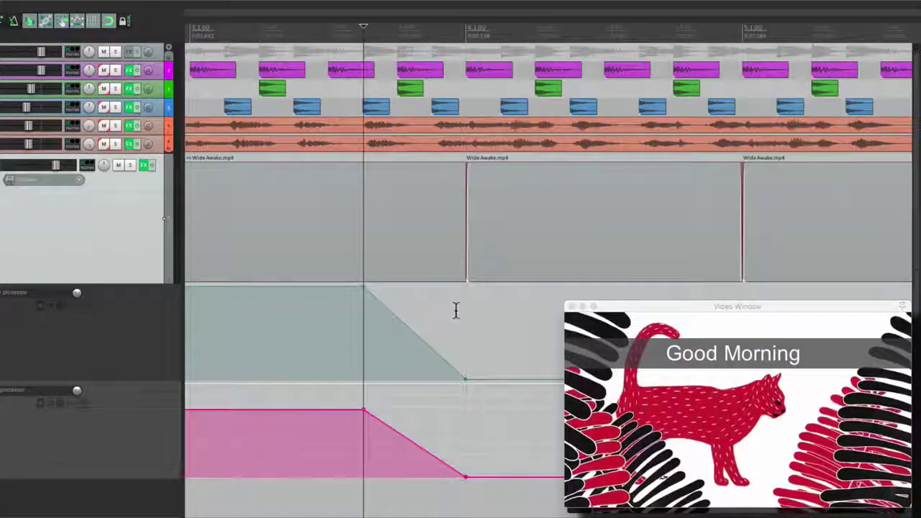
Play from just before bar 2 to past bar 4 to preview the title's fade-in and fade-out
{"action": "scroll", "coordinate": [454, 310], "scroll_direction": "down", "scroll_amount": 2}
{"action": "scroll", "coordinate": [454, 310], "scroll_direction": "down", "scroll_amount": 2}
{"action": "scroll", "coordinate": [446, 310], "scroll_direction": "left", "scroll_amount": 1}
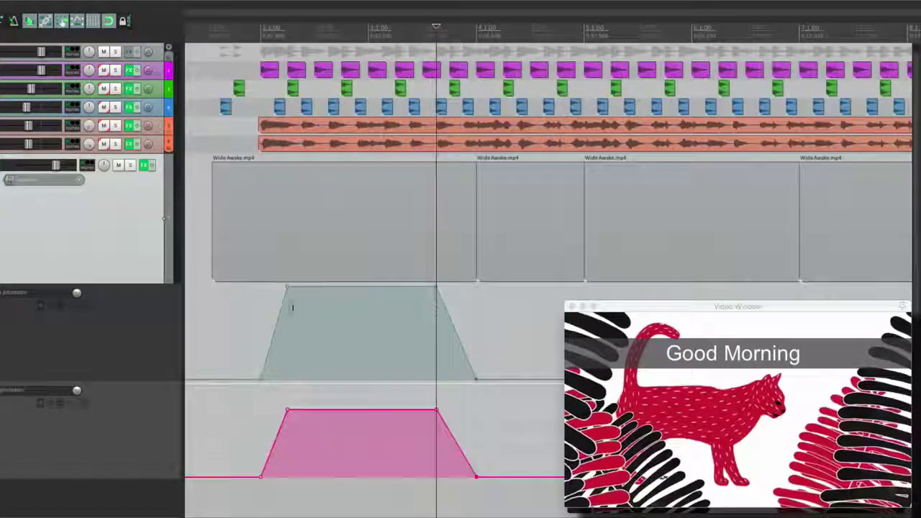
{"action": "left_click", "coordinate": [249, 317]}
{"action": "left_click", "coordinate": [225, 314]}
{"action": "key", "text": "space"}
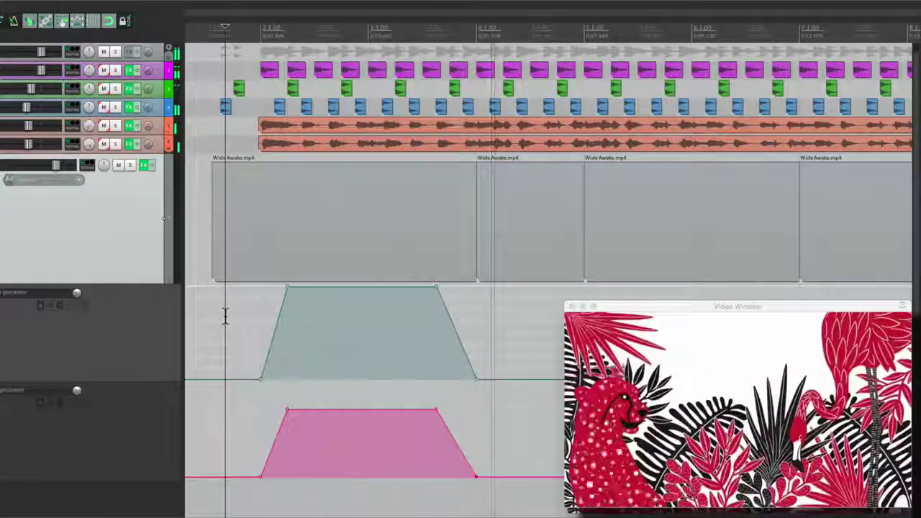
{"action": "key", "text": "space"}
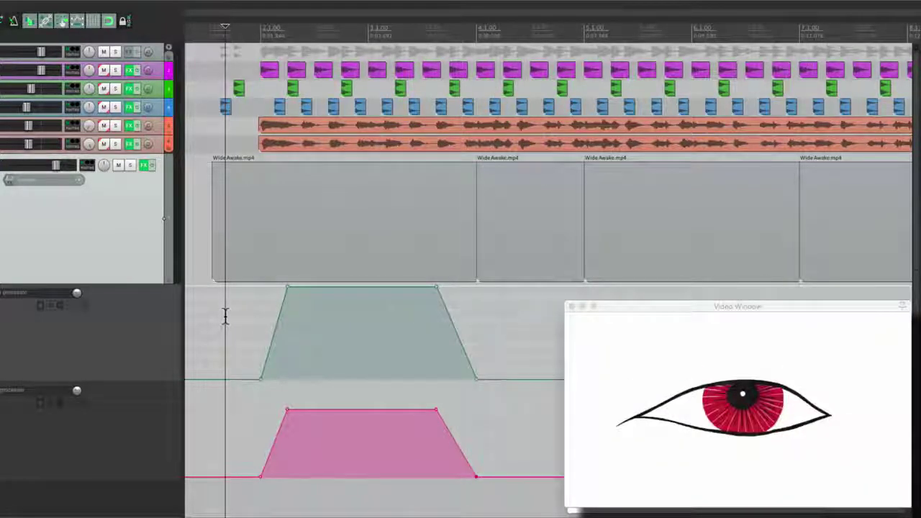
{"action": "key", "text": "space"}
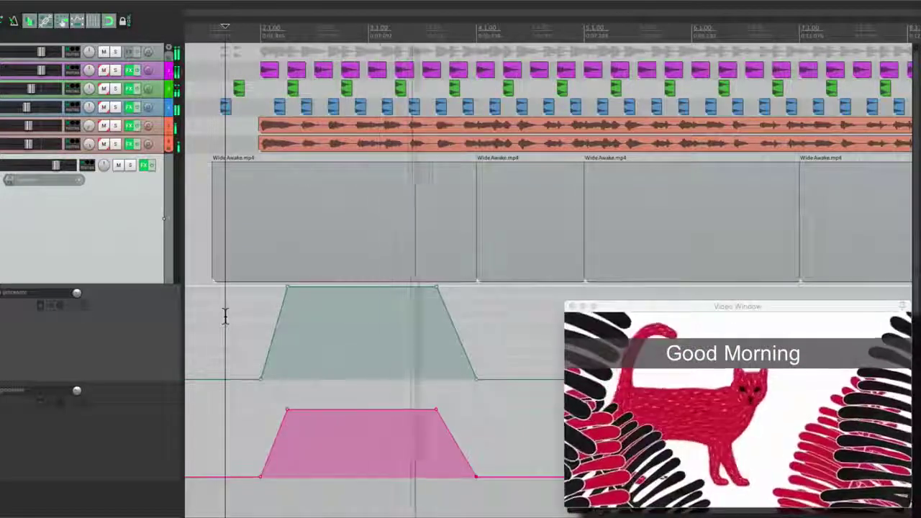
{"action": "key", "text": "space"}
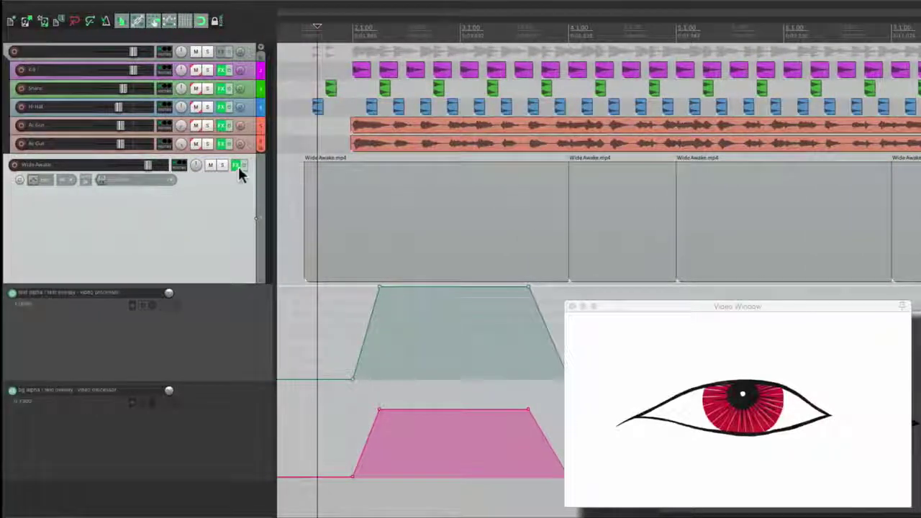
Add a second Video processor to the Wide Awake track's effects and load its Vignette preset
{"action": "left_click", "coordinate": [238, 167]}
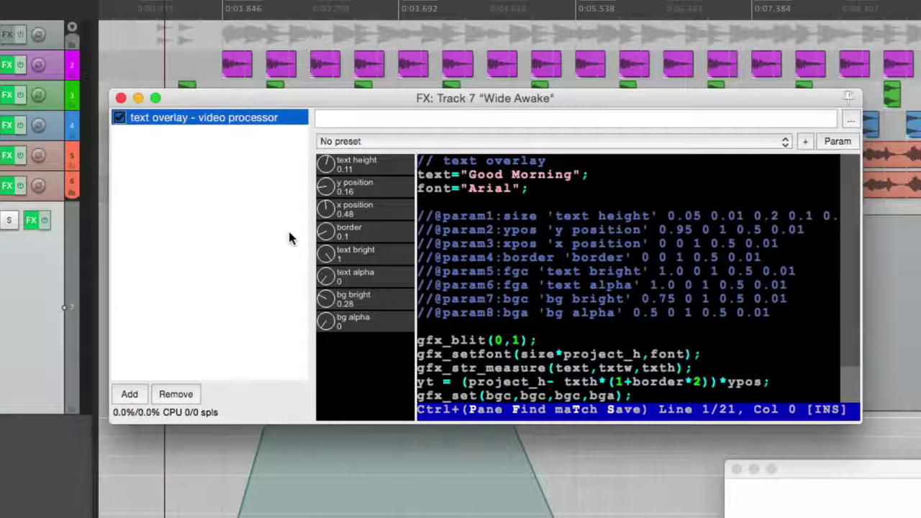
{"action": "left_click", "coordinate": [130, 395]}
{"action": "double_click", "coordinate": [287, 69]}
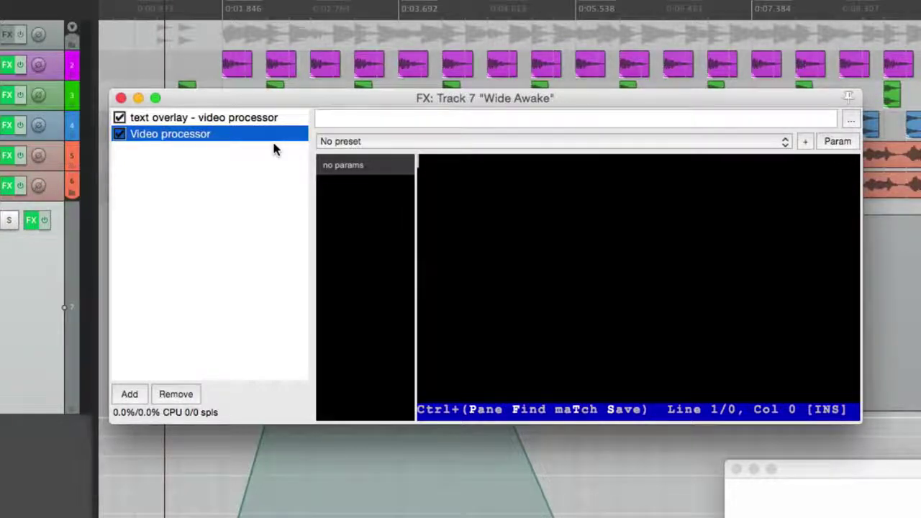
{"action": "left_click", "coordinate": [370, 144]}
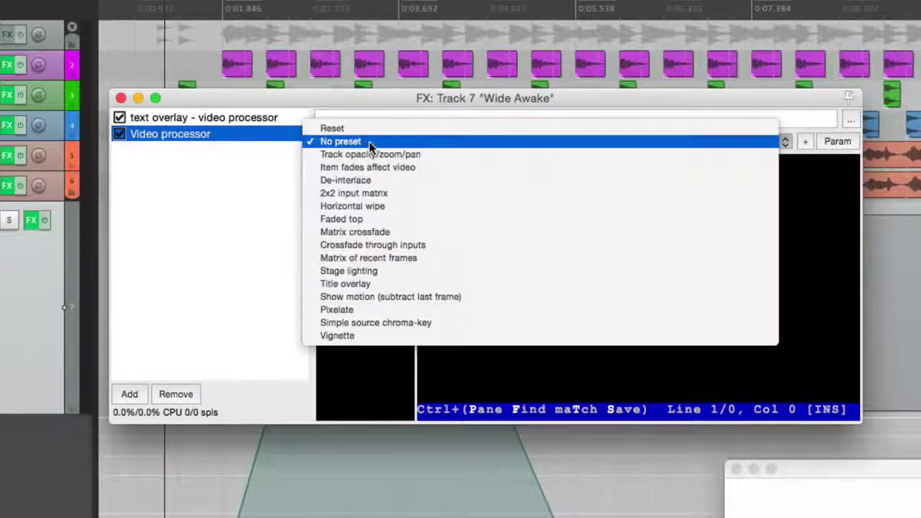
{"action": "left_click", "coordinate": [420, 338]}
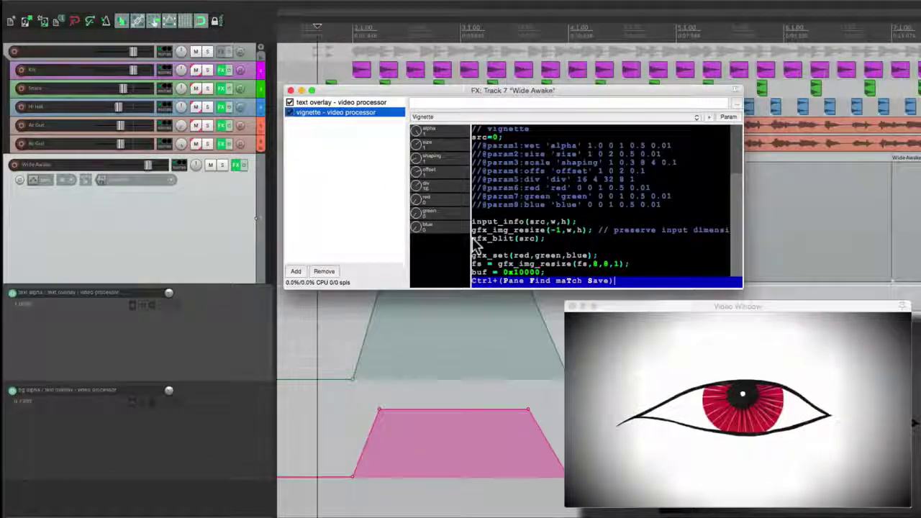
Compare the video with the vignette bypassed and enabled, set its size to 0.84 and shaping to 1.2, and close the effects window
{"action": "left_click", "coordinate": [289, 114]}
{"action": "left_click", "coordinate": [290, 113]}
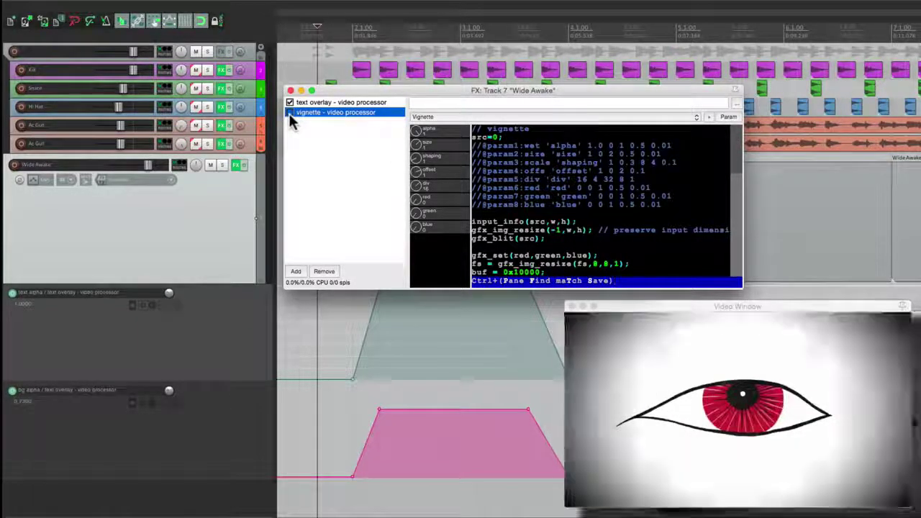
{"action": "left_click_drag", "start_coordinate": [415, 142], "coordinate": [432, 176]}
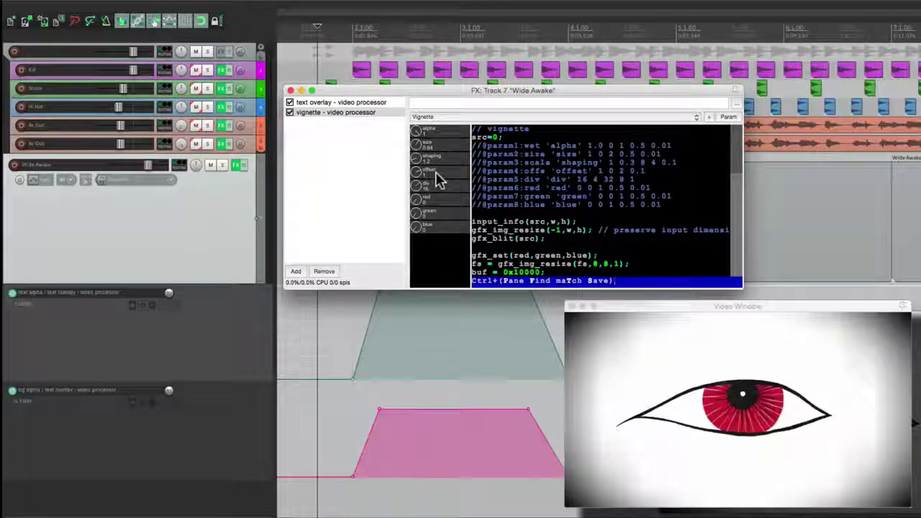
{"action": "left_click", "coordinate": [290, 91]}
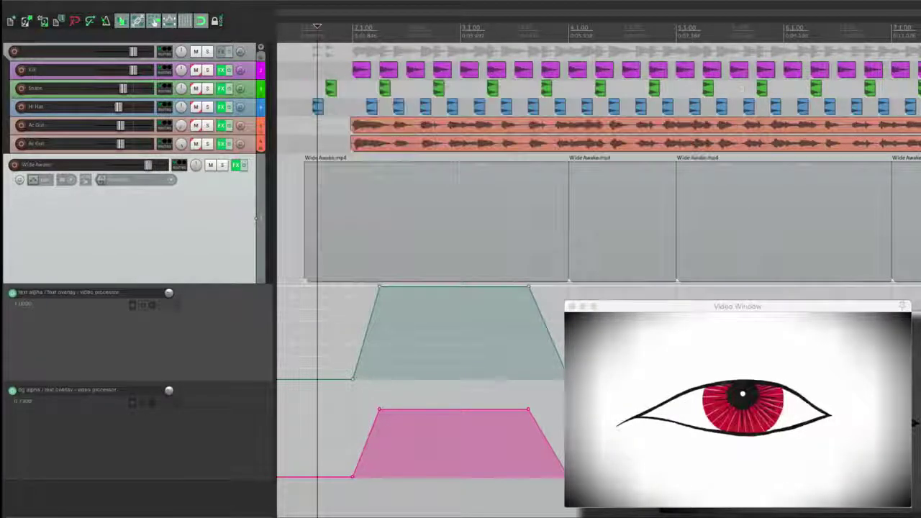
Play the video from its beginning to preview the title overlay together with the vignette
{"action": "scroll", "coordinate": [344, 196], "scroll_direction": "down", "scroll_amount": 2}
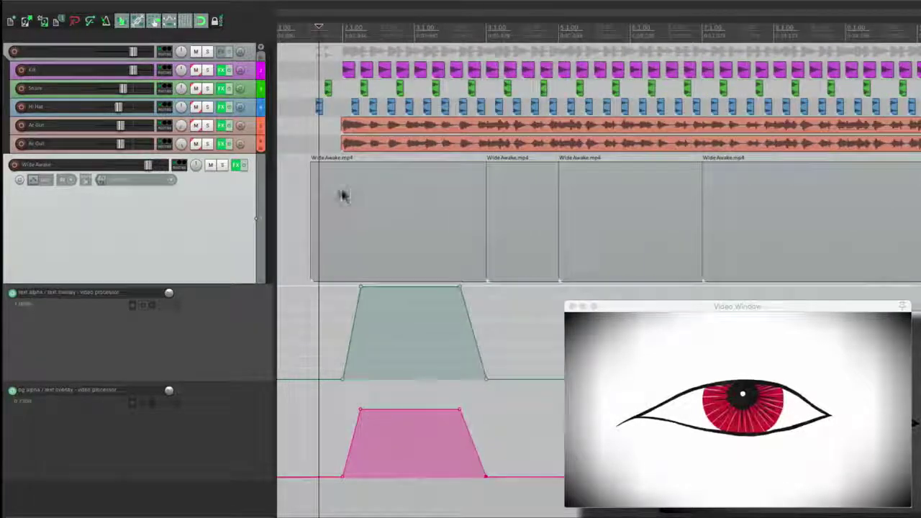
{"action": "left_click", "coordinate": [306, 193]}
{"action": "key", "text": "space"}
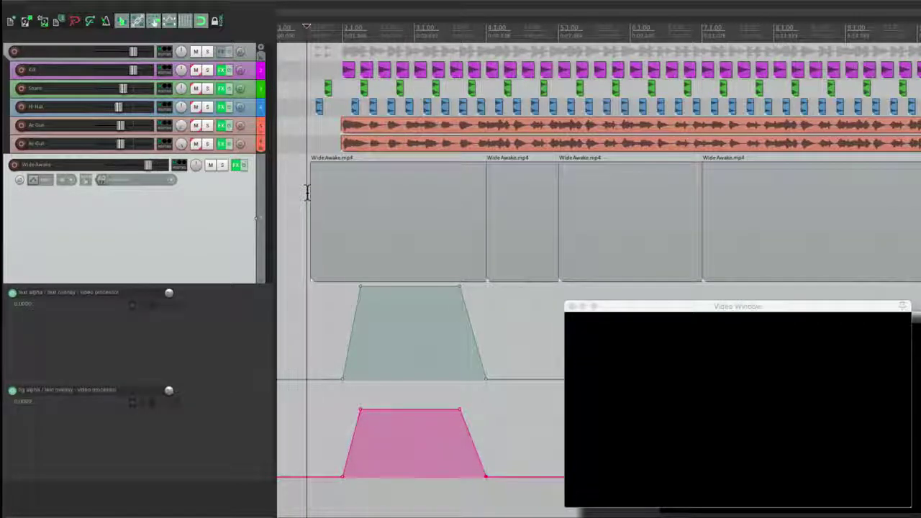
Hide all envelopes of the Wide Awake track and insert a new empty track below it
{"action": "left_click", "coordinate": [31, 180]}
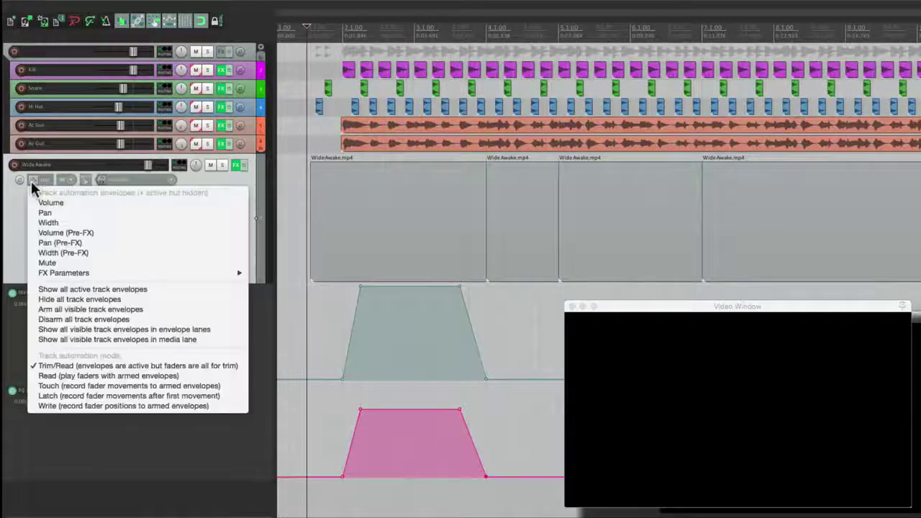
{"action": "left_click", "coordinate": [42, 299]}
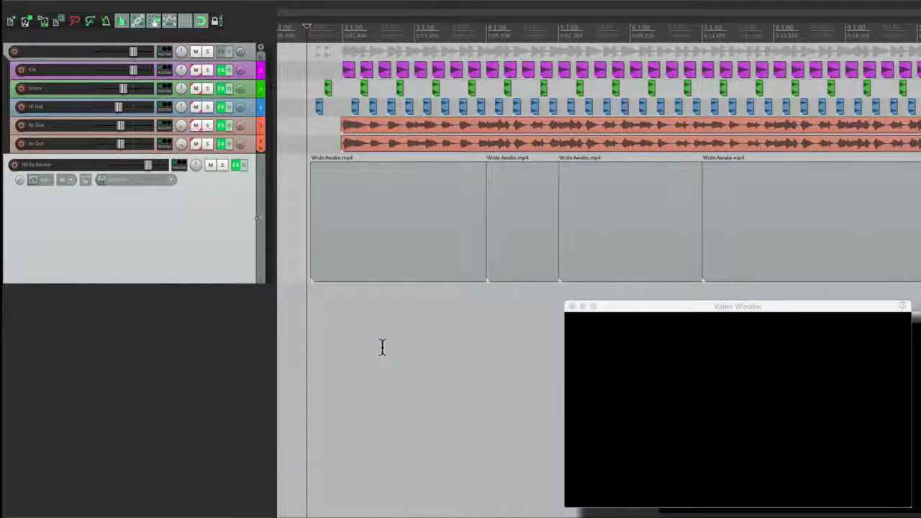
{"action": "double_click", "coordinate": [222, 428]}
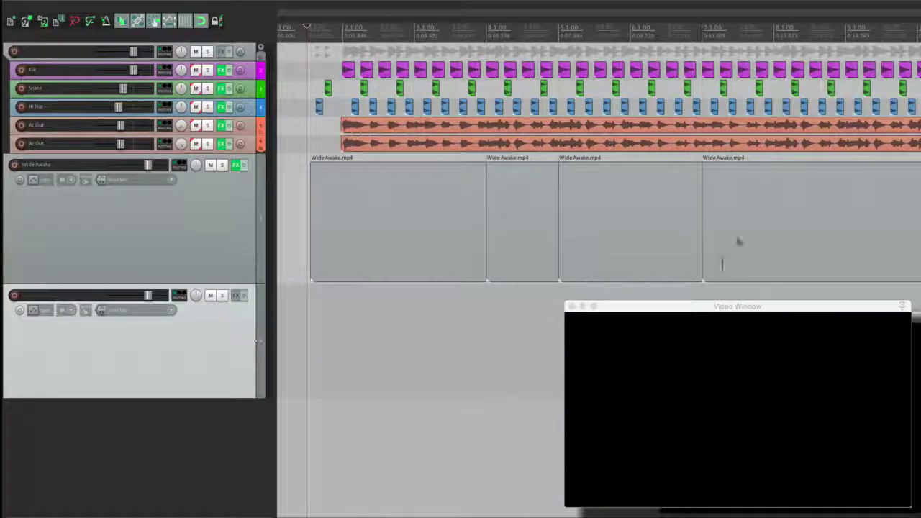
Move the video item starting at 7.1.00 down to the new track and extend the preceding Wide Awake item to 9.1.00
{"action": "scroll", "coordinate": [524, 223], "scroll_direction": "up", "scroll_amount": 6}
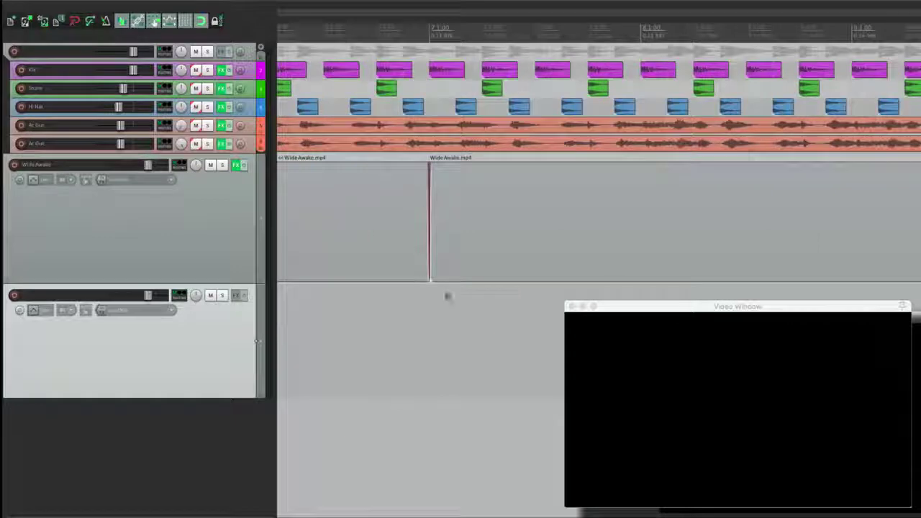
{"action": "left_click_drag", "start_coordinate": [489, 234], "coordinate": [464, 297]}
{"action": "left_click_drag", "start_coordinate": [432, 227], "coordinate": [863, 240]}
Mute the new video track and the drum and guitar tracks, and play across bar 7 to view only the Wide Awake item
{"action": "left_click", "coordinate": [353, 316]}
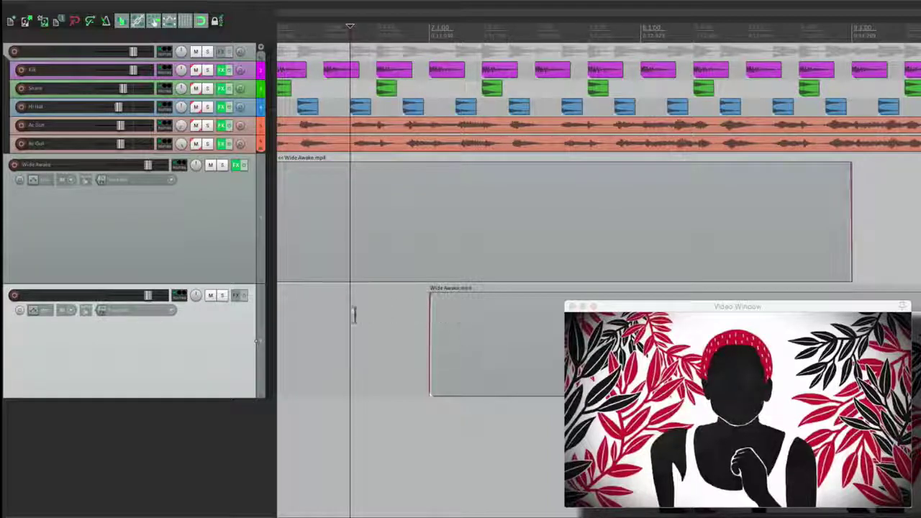
{"action": "left_click", "coordinate": [210, 295]}
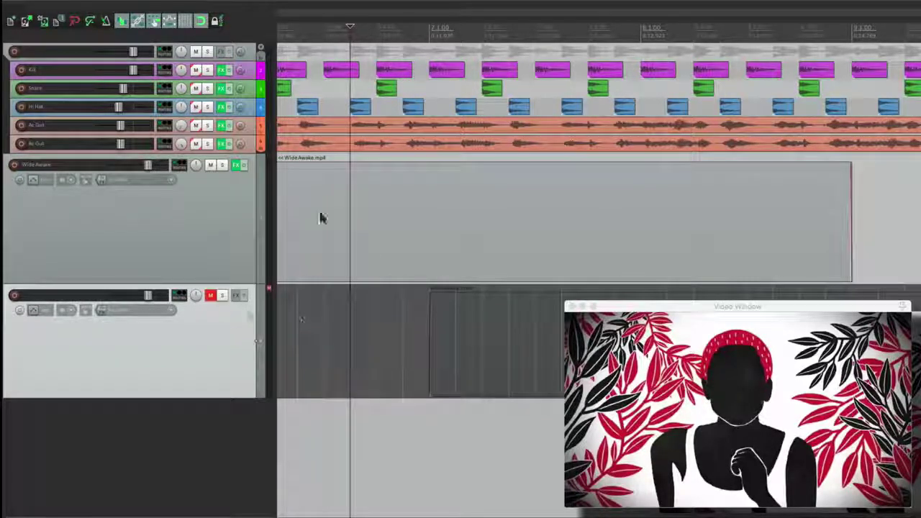
{"action": "left_click", "coordinate": [196, 144]}
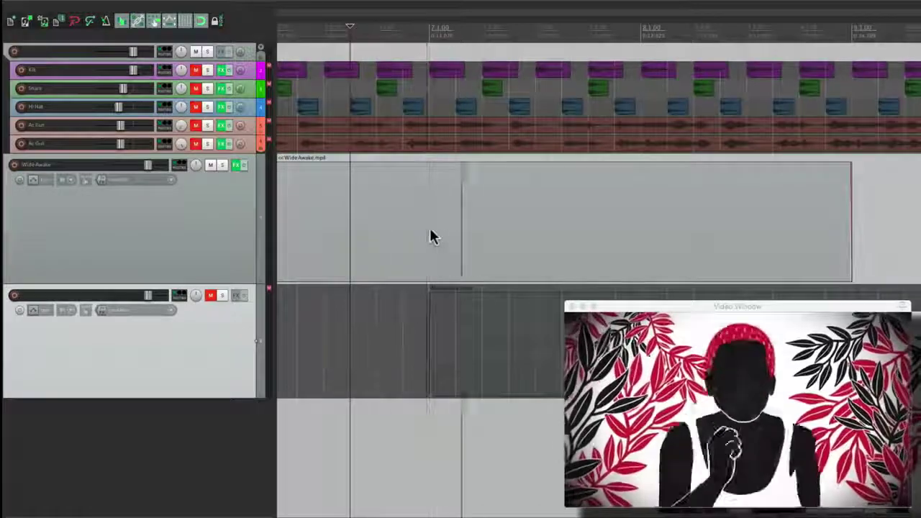
Unmute the new video track and play across bar 7 to check which of the overlapping video items is shown
{"action": "left_click", "coordinate": [210, 295]}
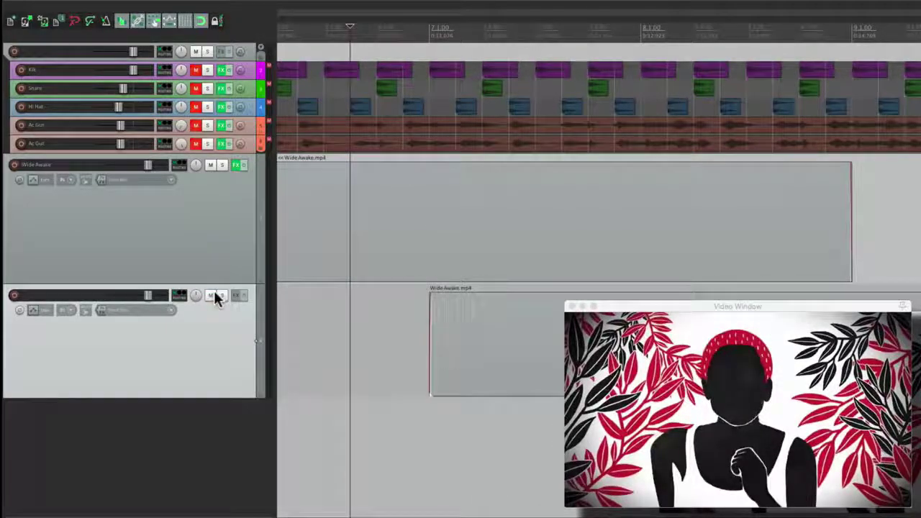
{"action": "key", "text": "space"}
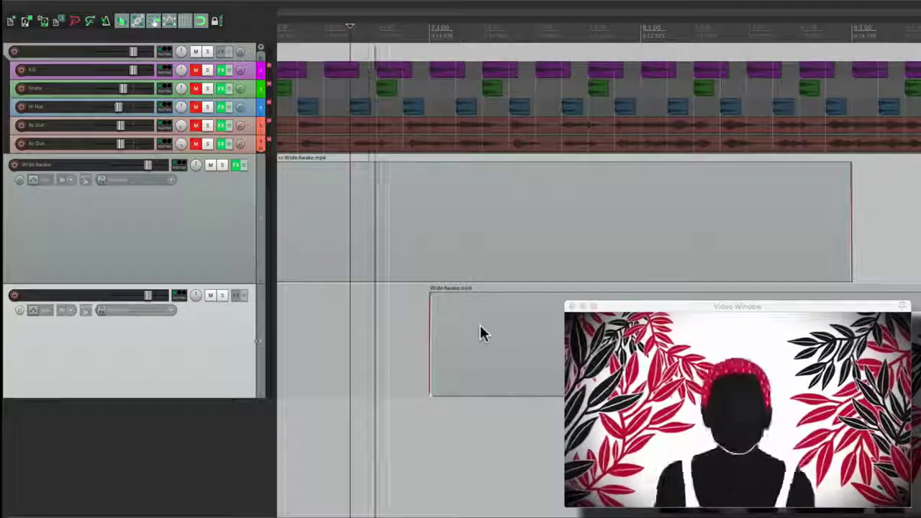
{"action": "key", "text": "space"}
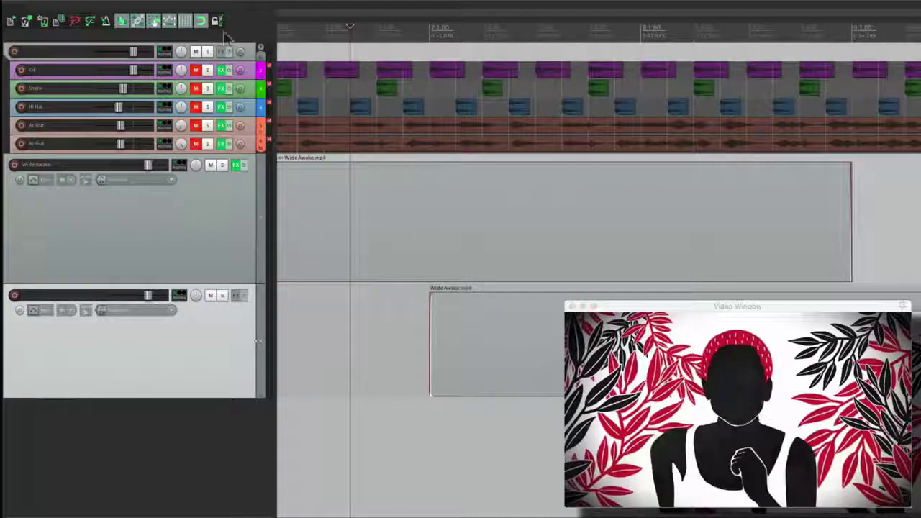
Set the project's video item visibility to "Items in lower numbered tracks replace higher" and play across bar 7 to check it
{"action": "left_click", "coordinate": [59, 22]}
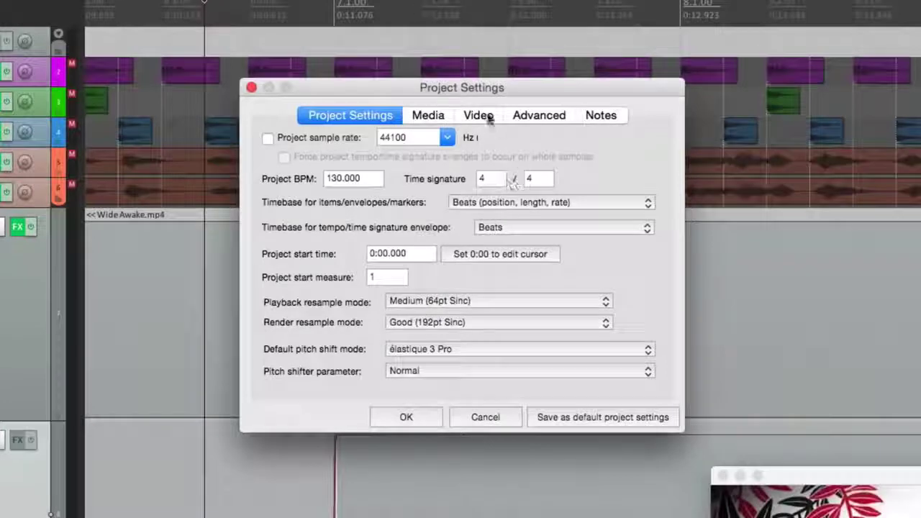
{"action": "left_click", "coordinate": [489, 114]}
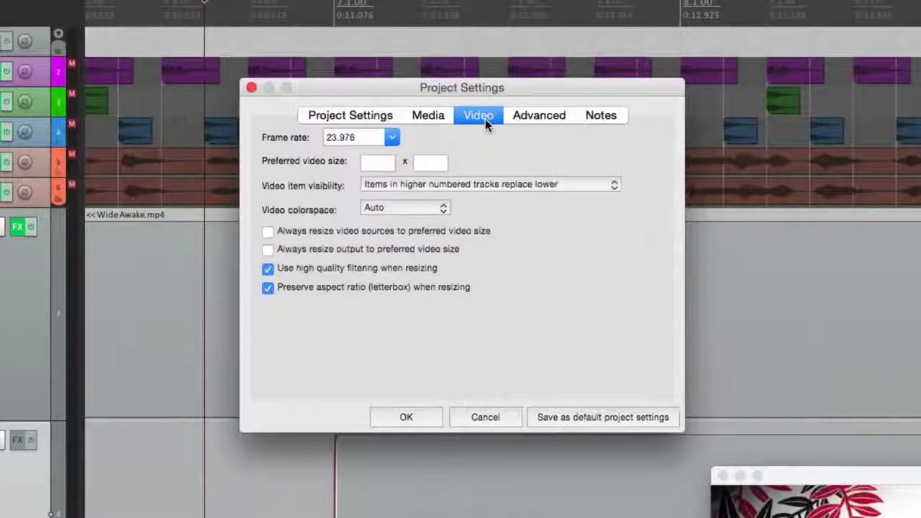
{"action": "left_click", "coordinate": [502, 184]}
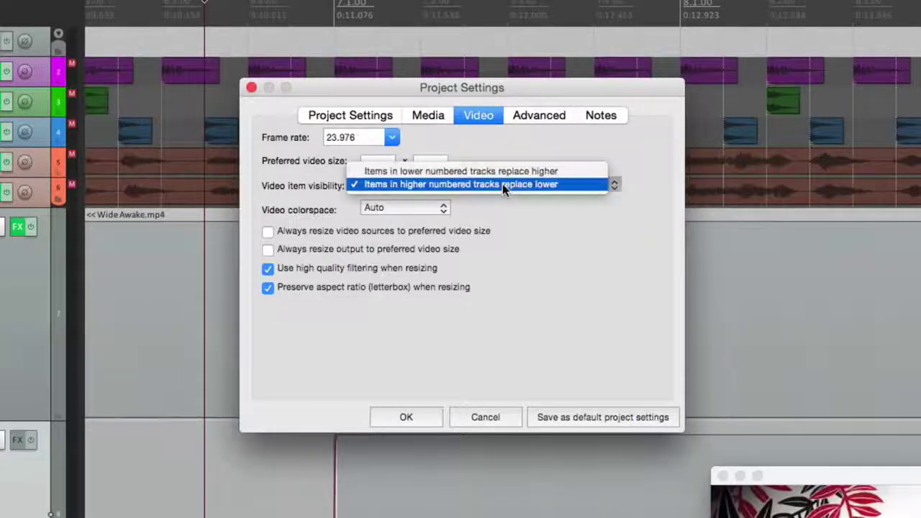
{"action": "left_click", "coordinate": [503, 182]}
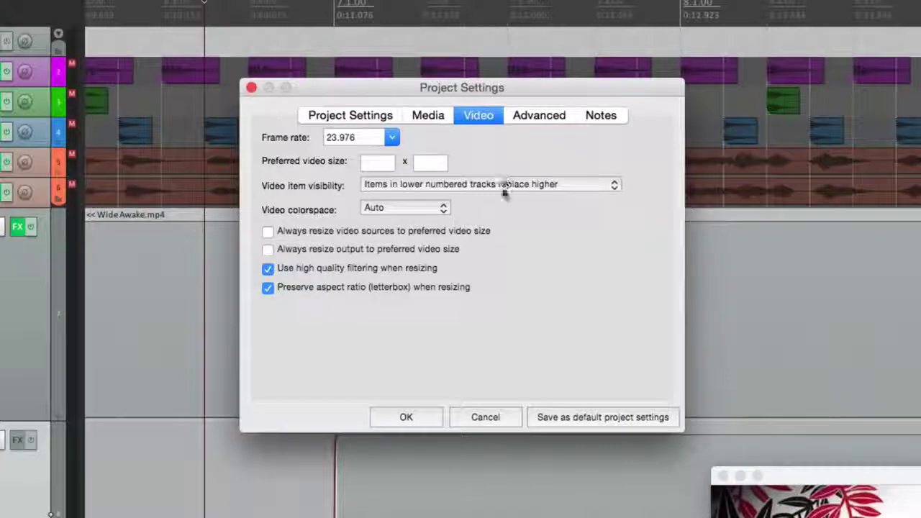
{"action": "left_click", "coordinate": [420, 420]}
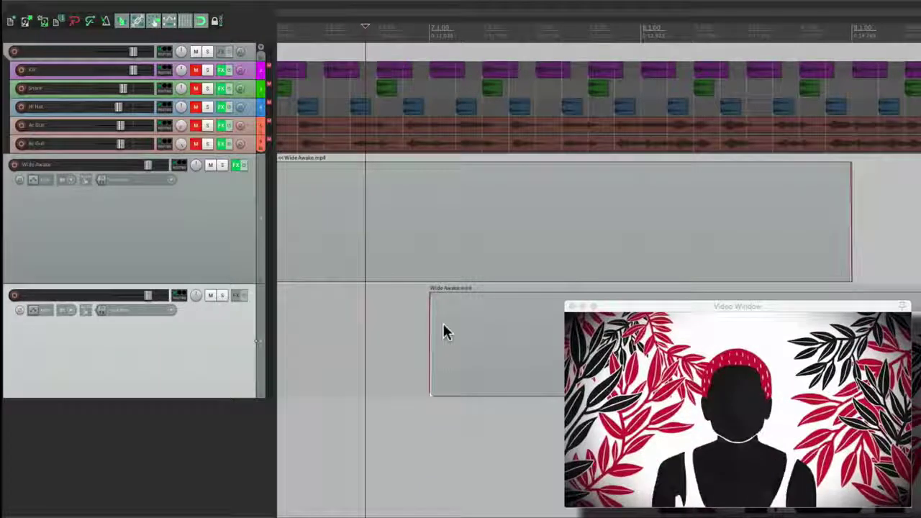
{"action": "key", "text": "space"}
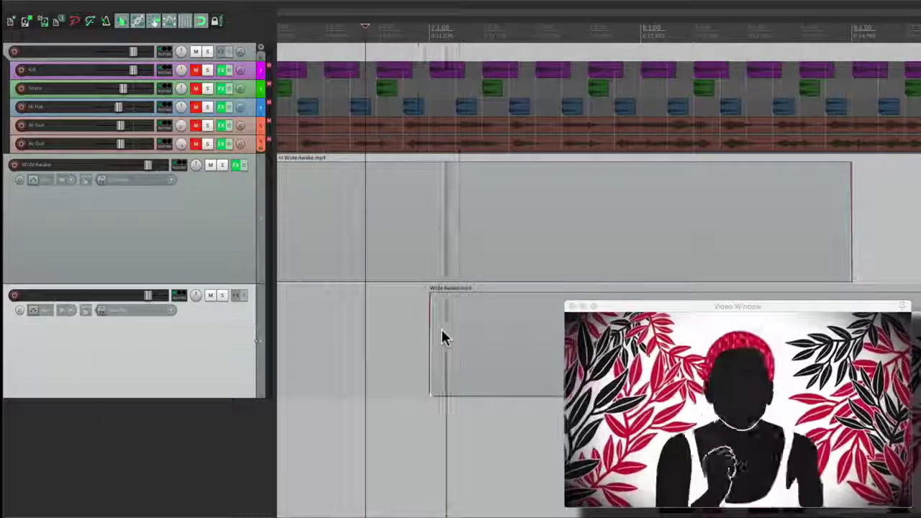
{"action": "key", "text": "space"}
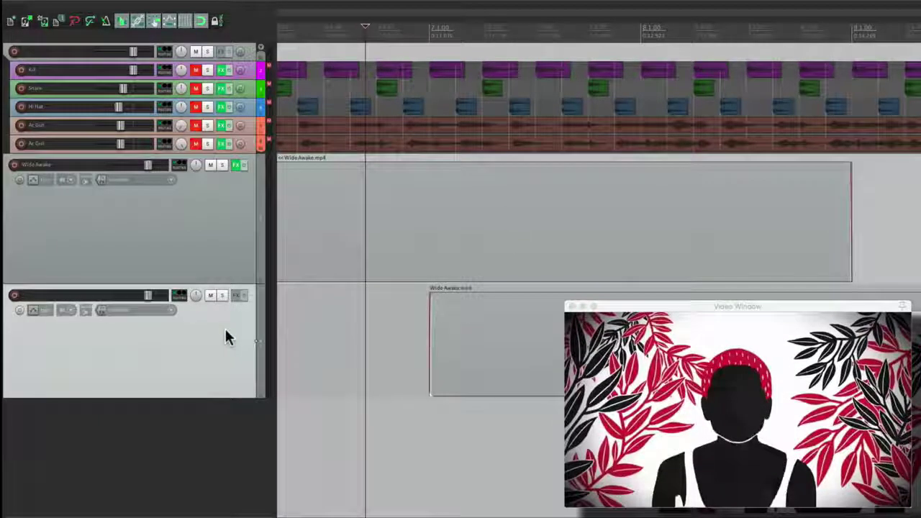
Move the unnamed video track above the Wide Awake track and play across bar 7 to check which item is shown
{"action": "left_click_drag", "start_coordinate": [225, 333], "coordinate": [232, 177]}
{"action": "left_click", "coordinate": [350, 226]}
{"action": "key", "text": "space"}
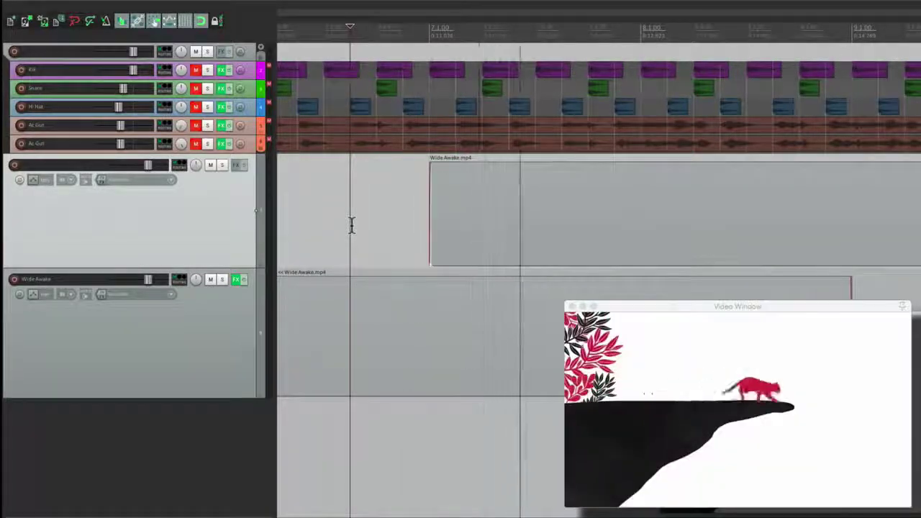
{"action": "key", "text": "space"}
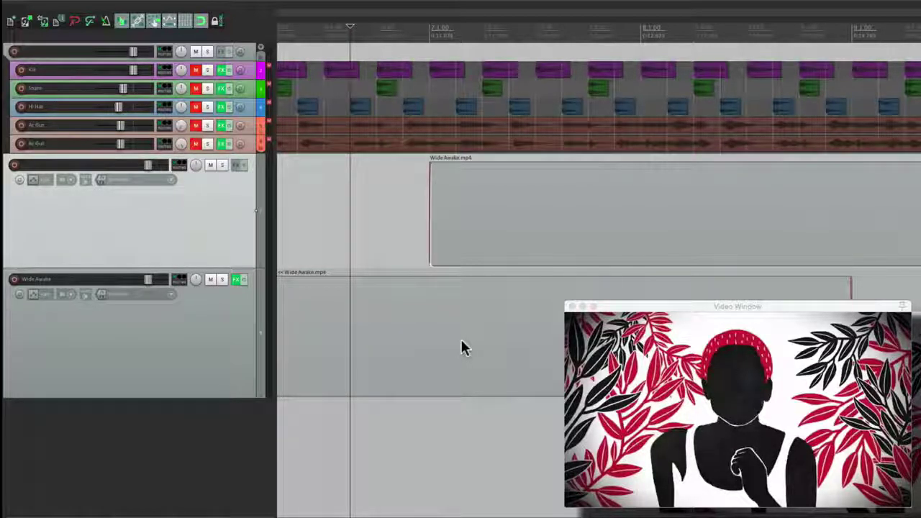
Insert a new track above both video tracks and add a Video processor to it with the "Crossfade through inputs" preset
{"action": "double_click", "coordinate": [245, 431]}
{"action": "left_click_drag", "start_coordinate": [245, 432], "coordinate": [238, 194]}
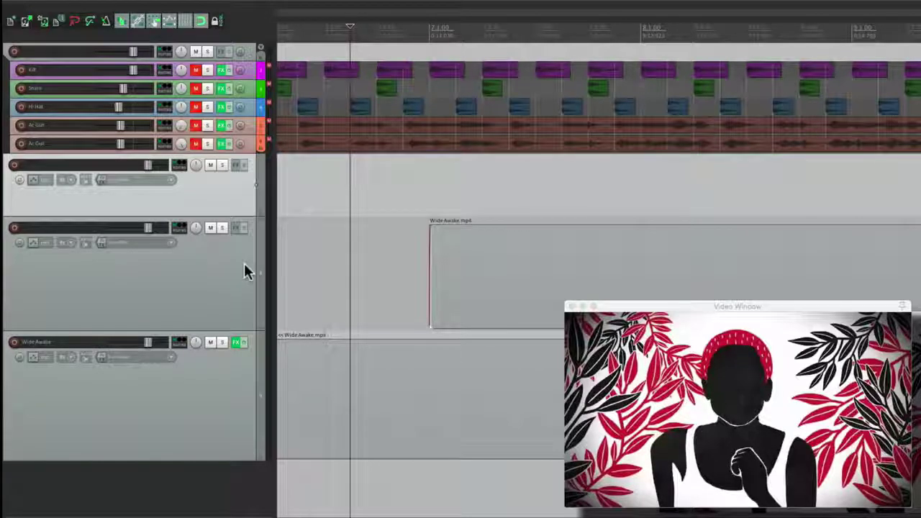
{"action": "left_click", "coordinate": [235, 166]}
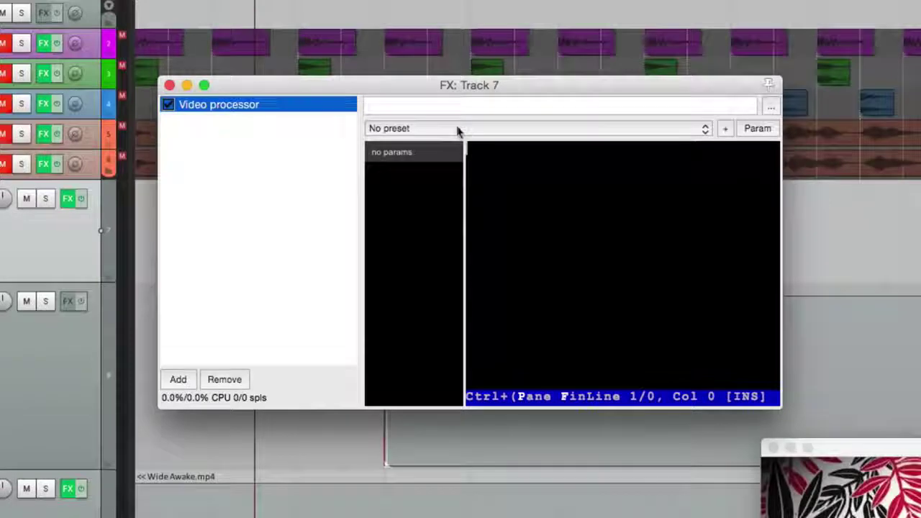
{"action": "left_click", "coordinate": [458, 129]}
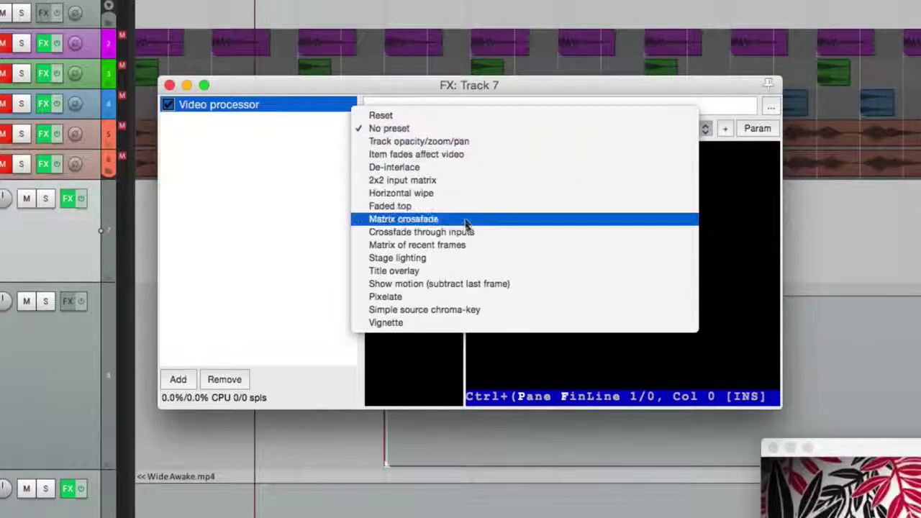
{"action": "left_click", "coordinate": [497, 234]}
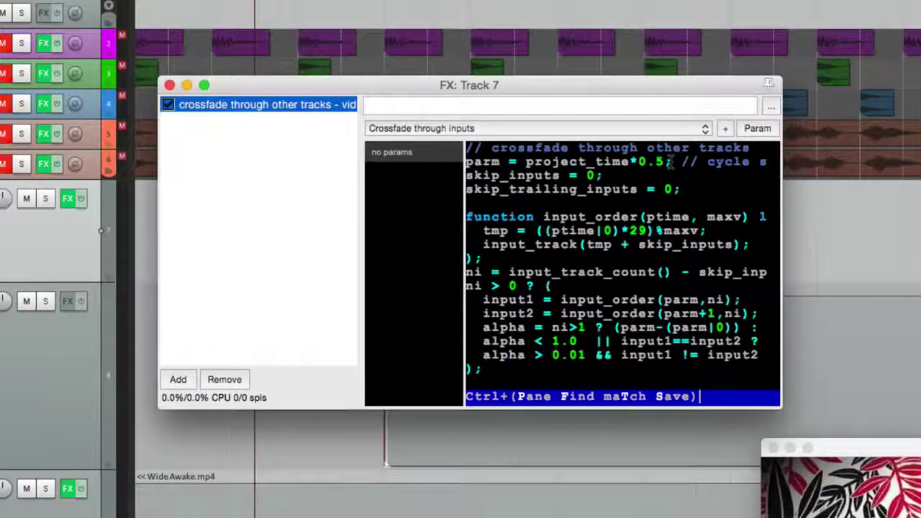
{"action": "left_click", "coordinate": [169, 85]}
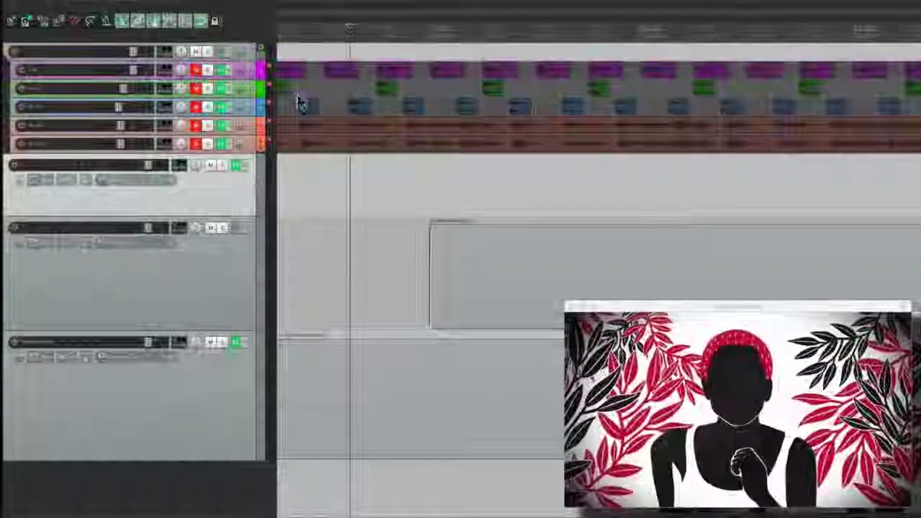
Play across bar 7 with the crossfade track active, muted, and unmuted again to compare the video transition
{"action": "left_click", "coordinate": [359, 221]}
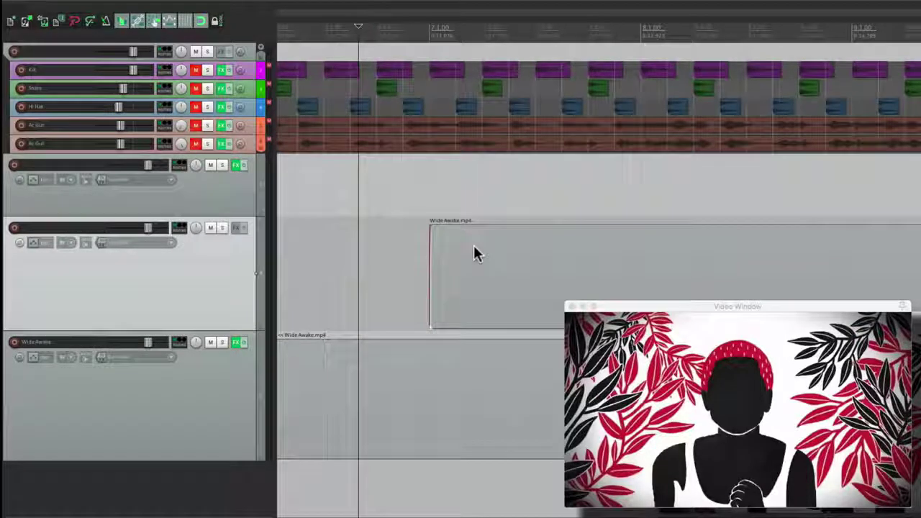
{"action": "left_click", "coordinate": [380, 246]}
{"action": "key", "text": "space"}
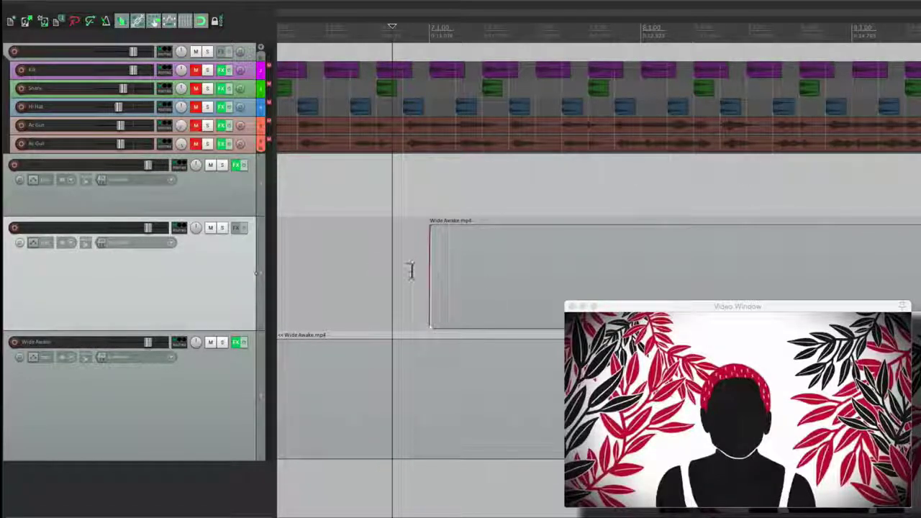
{"action": "left_click", "coordinate": [209, 165]}
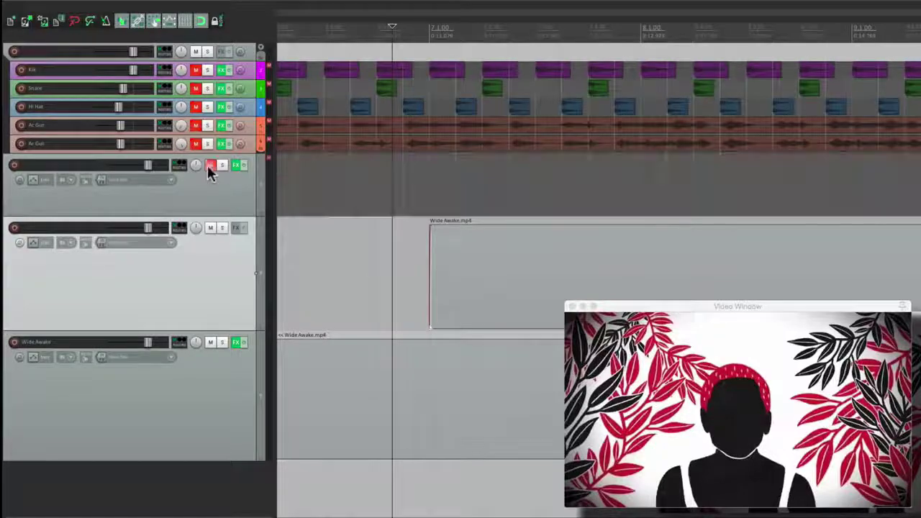
{"action": "left_click", "coordinate": [375, 288]}
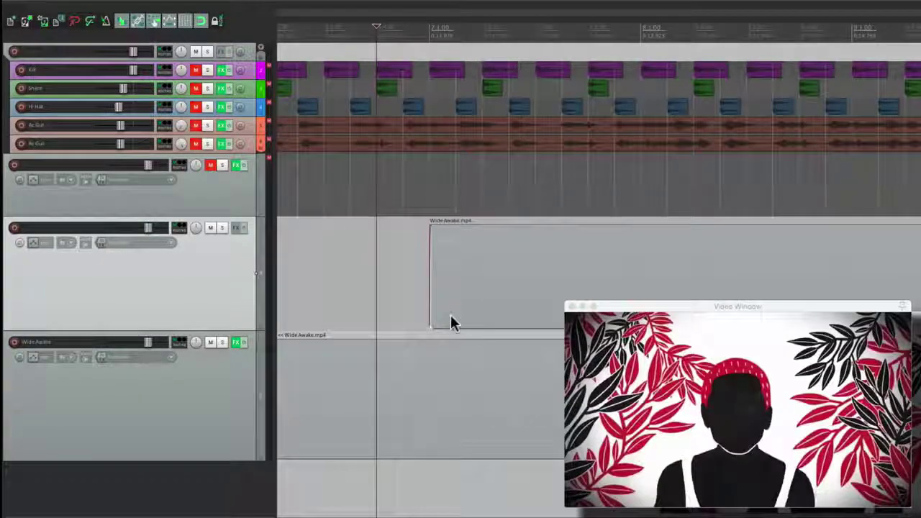
{"action": "left_click", "coordinate": [209, 166]}
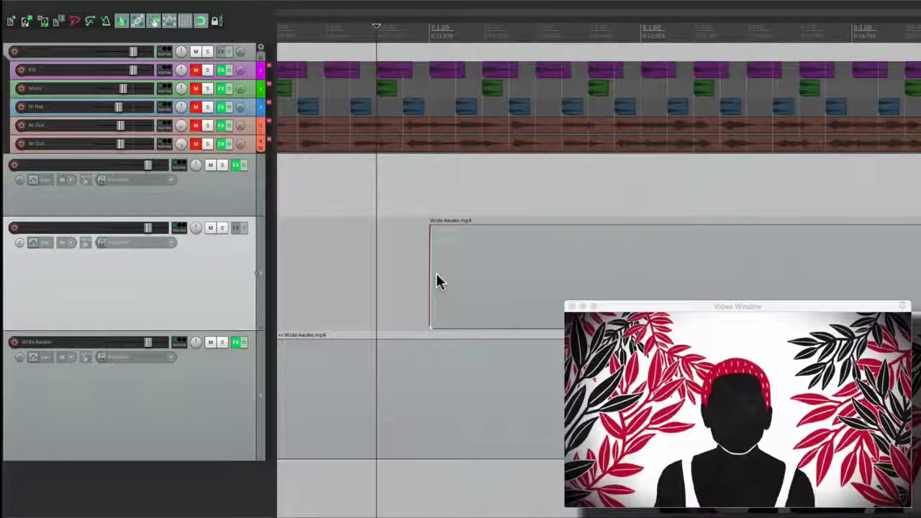
{"action": "key", "text": "space"}
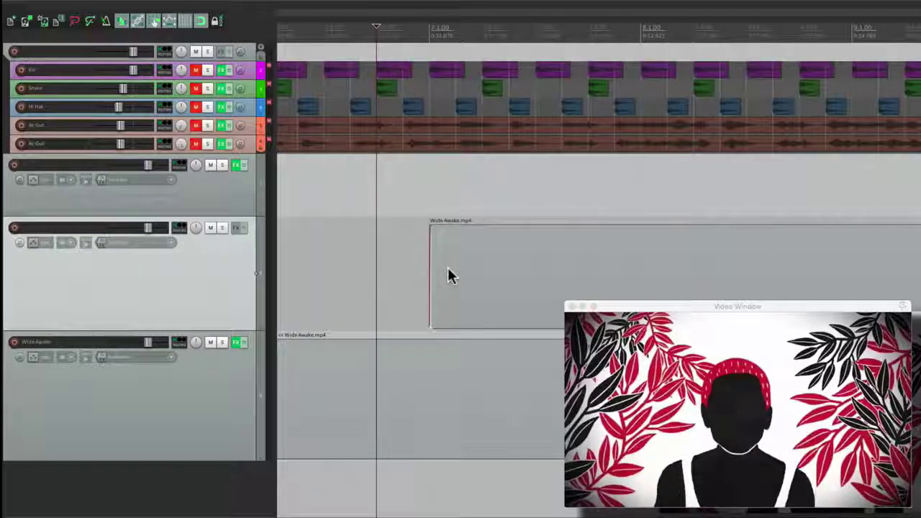
Show the Bypass envelope of the crossfade effect on track 7 and raise the whole envelope to bypassed
{"action": "left_click", "coordinate": [31, 175]}
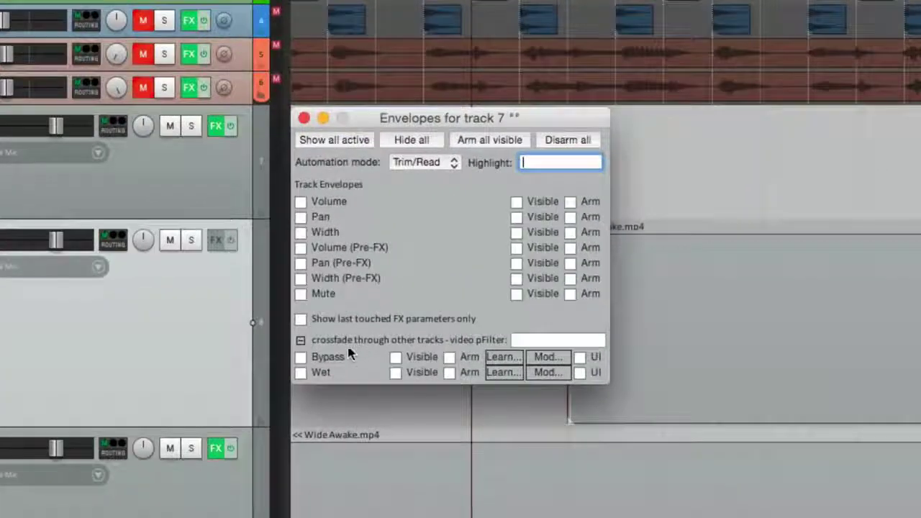
{"action": "left_click", "coordinate": [301, 358]}
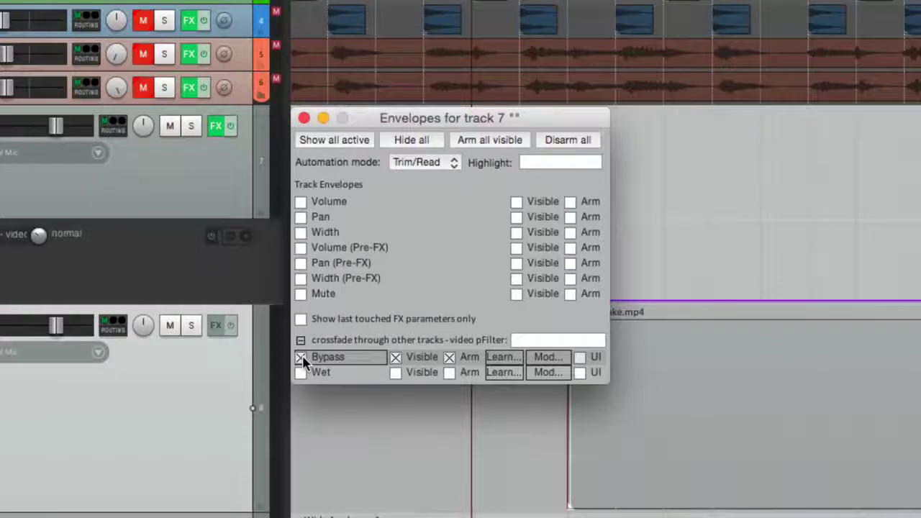
{"action": "left_click", "coordinate": [304, 119]}
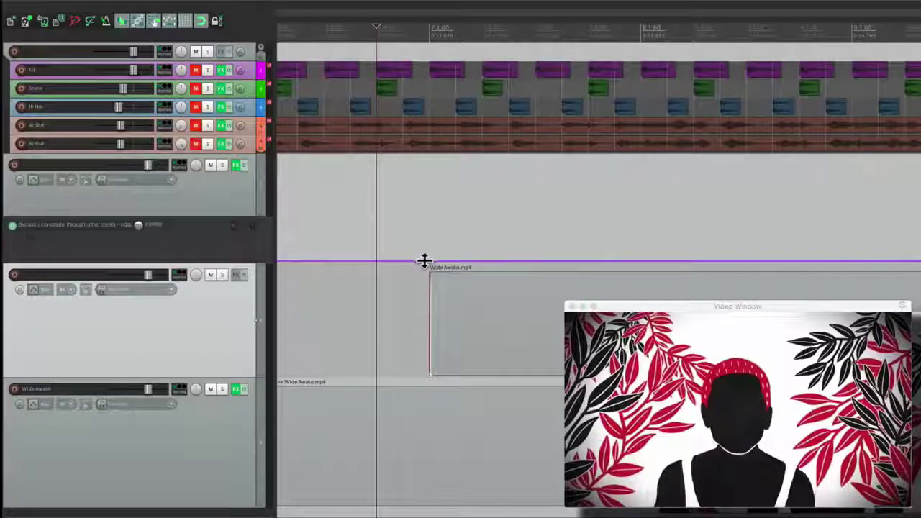
{"action": "left_click_drag", "start_coordinate": [424, 259], "coordinate": [425, 144]}
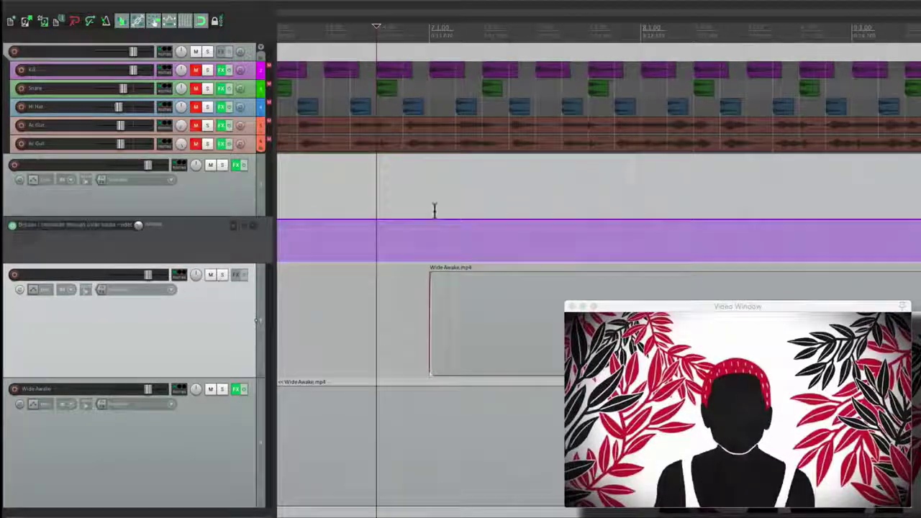
Drop the Bypass envelope to normal from 7.1.00, where the second video item starts, and play across that point
{"action": "left_click", "coordinate": [419, 229]}
{"action": "left_click", "coordinate": [360, 227]}
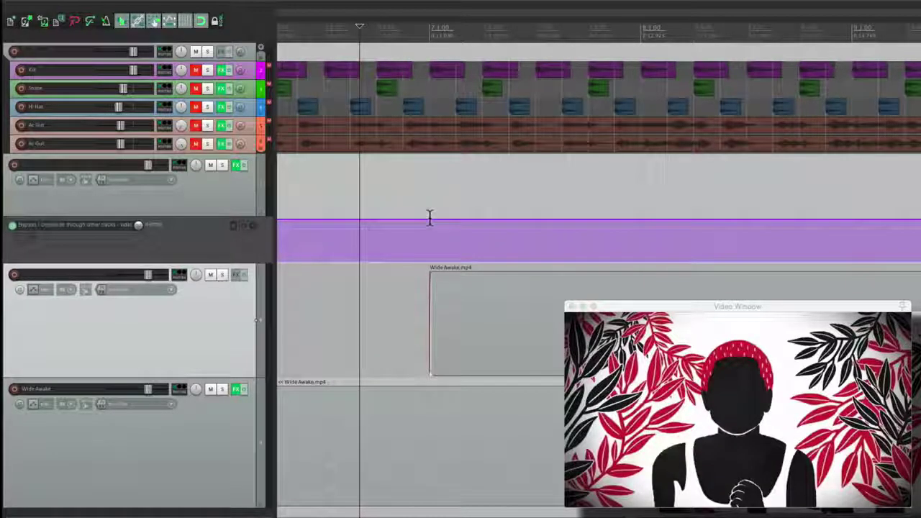
{"action": "left_click_drag", "start_coordinate": [428, 216], "coordinate": [430, 333]}
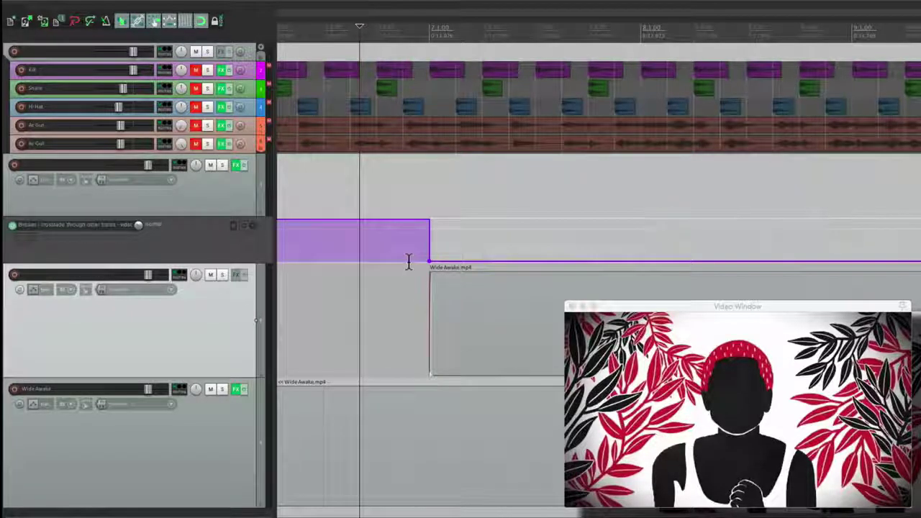
{"action": "key", "text": "space"}
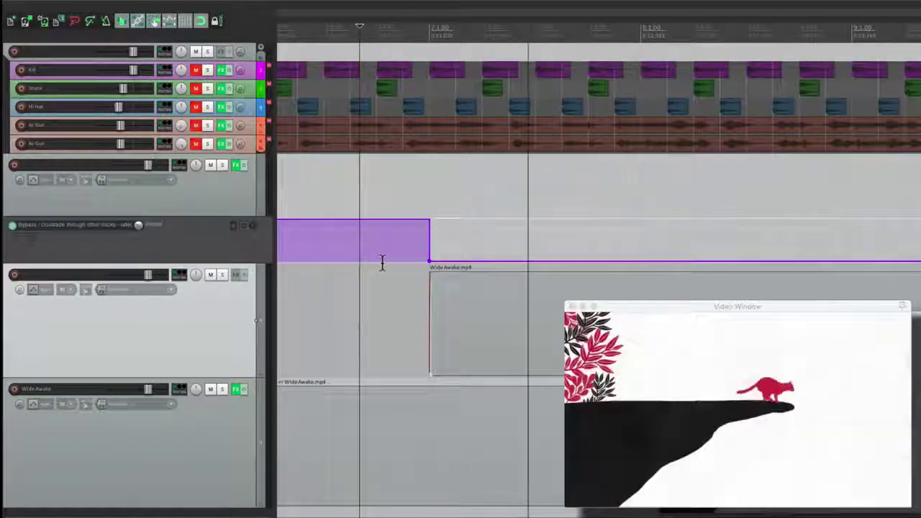
{"action": "key", "text": "space"}
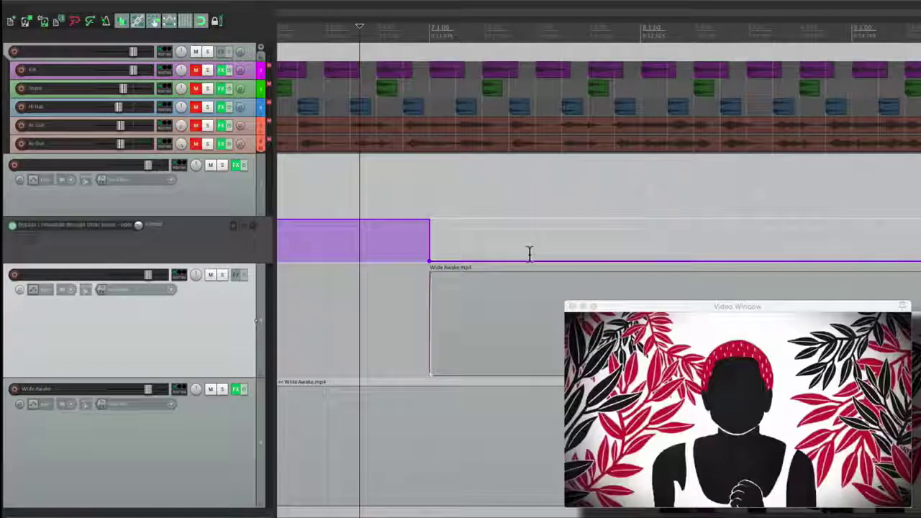
Locate the end of the crossfade around the middle of bar 7 and return the Bypass envelope to bypassed from there
{"action": "left_click_drag", "start_coordinate": [355, 25], "coordinate": [530, 32]}
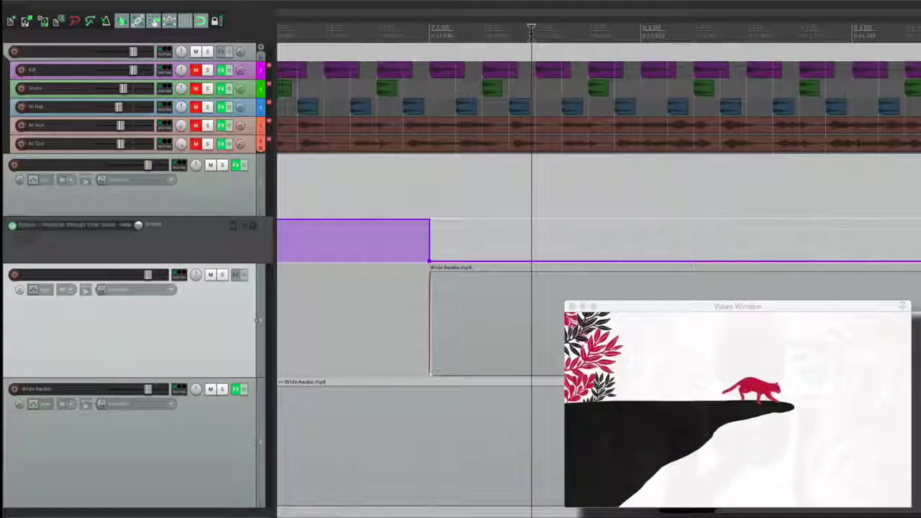
{"action": "mouse_move", "coordinate": [529, 24]}
{"action": "left_mouse_down"}
{"action": "mouse_move", "coordinate": [549, 25]}
{"action": "mouse_move", "coordinate": [540, 24]}
{"action": "left_mouse_up"}
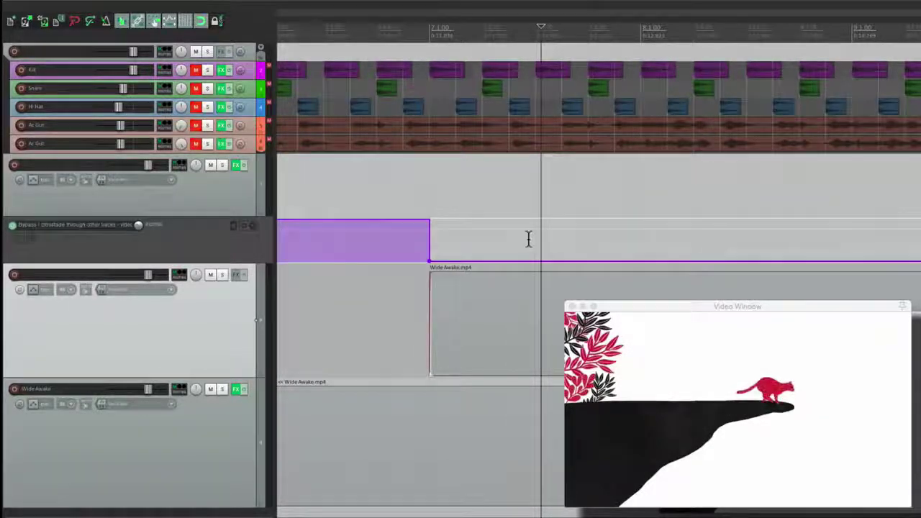
{"action": "scroll", "coordinate": [529, 234], "scroll_direction": "up", "scroll_amount": 8}
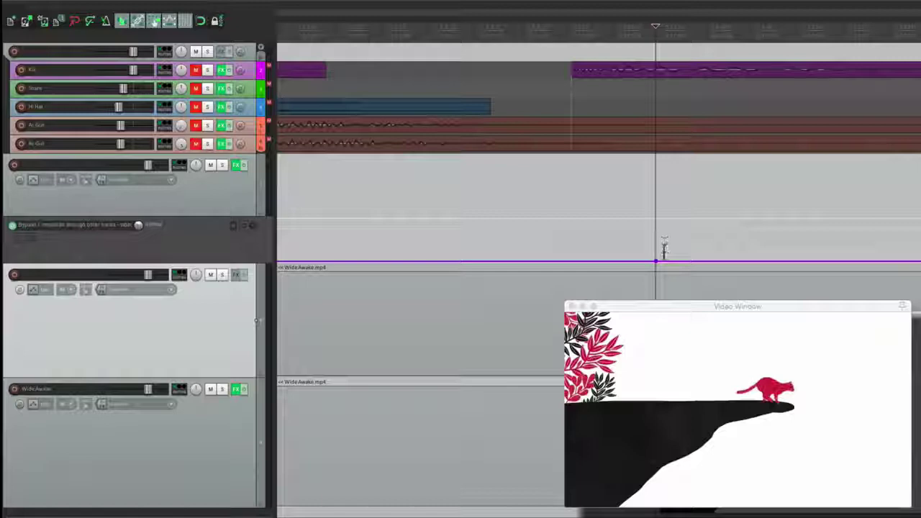
{"action": "left_click_drag", "start_coordinate": [656, 259], "coordinate": [692, 232]}
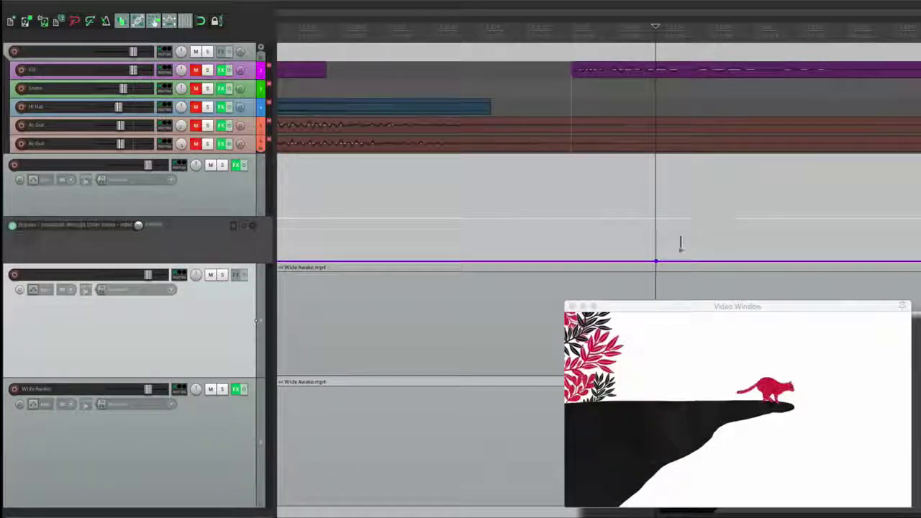
{"action": "left_click_drag", "start_coordinate": [656, 259], "coordinate": [659, 54]}
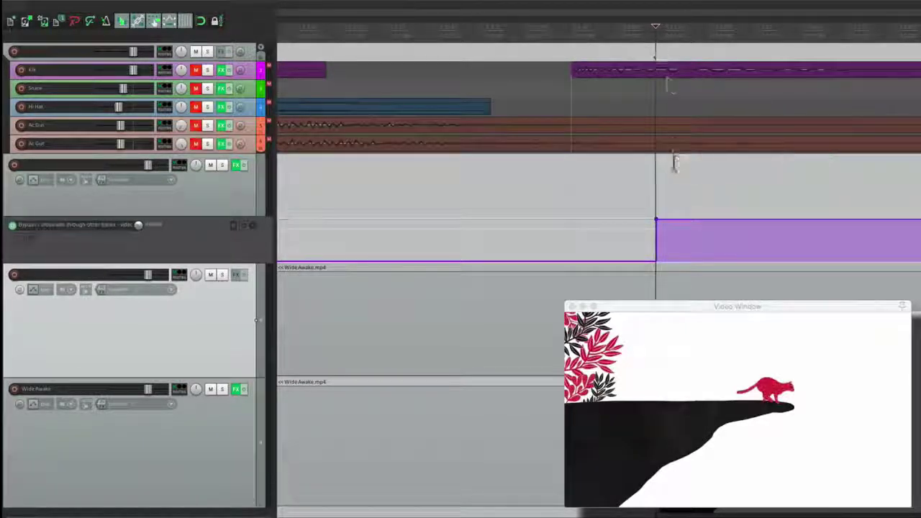
Play from bar 6 across the automated bypass section at bar 7 to check the crossfade between the video items
{"action": "scroll", "coordinate": [600, 180], "scroll_direction": "down", "scroll_amount": 3}
{"action": "scroll", "coordinate": [600, 179], "scroll_direction": "down", "scroll_amount": 2}
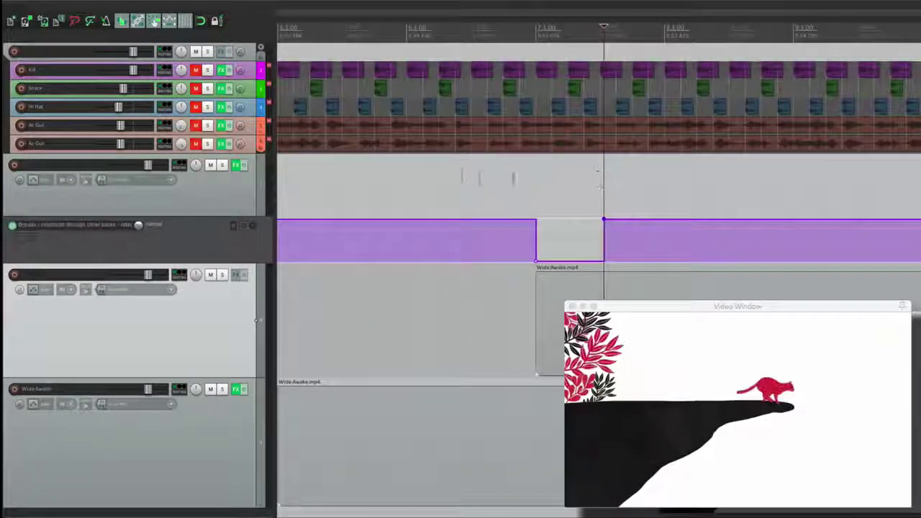
{"action": "left_click", "coordinate": [448, 173]}
{"action": "scroll", "coordinate": [453, 245], "scroll_direction": "right", "scroll_amount": 2}
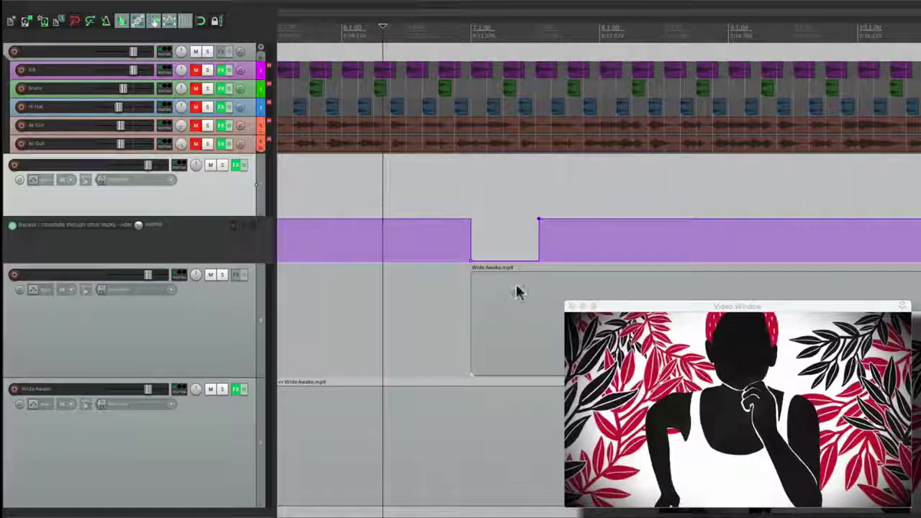
{"action": "key", "text": "space"}
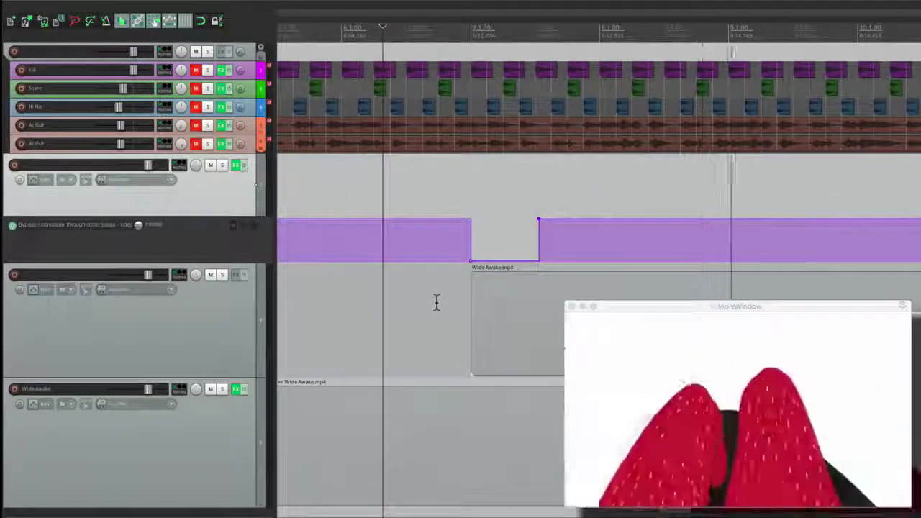
{"action": "key", "text": "space"}
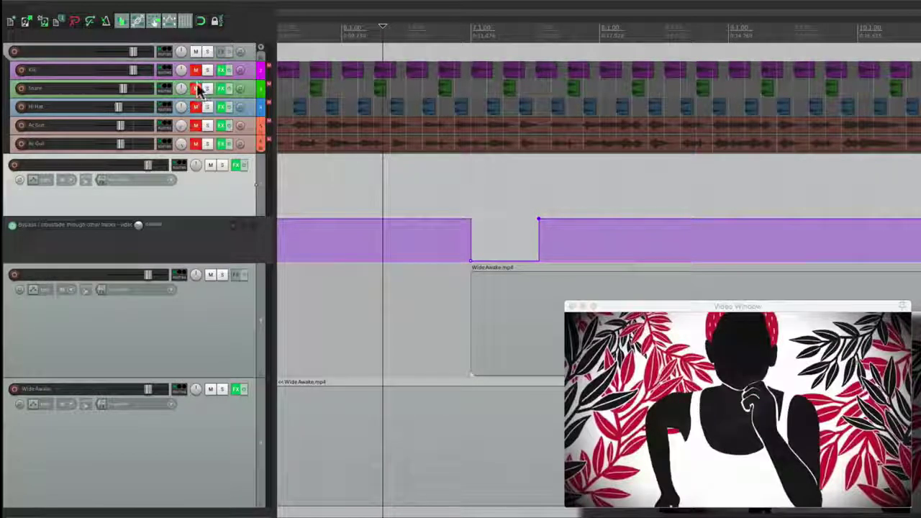
Unmute the song tracks and play the project with its video from just before bar 2
{"action": "scroll", "coordinate": [422, 174], "scroll_direction": "down", "scroll_amount": 8}
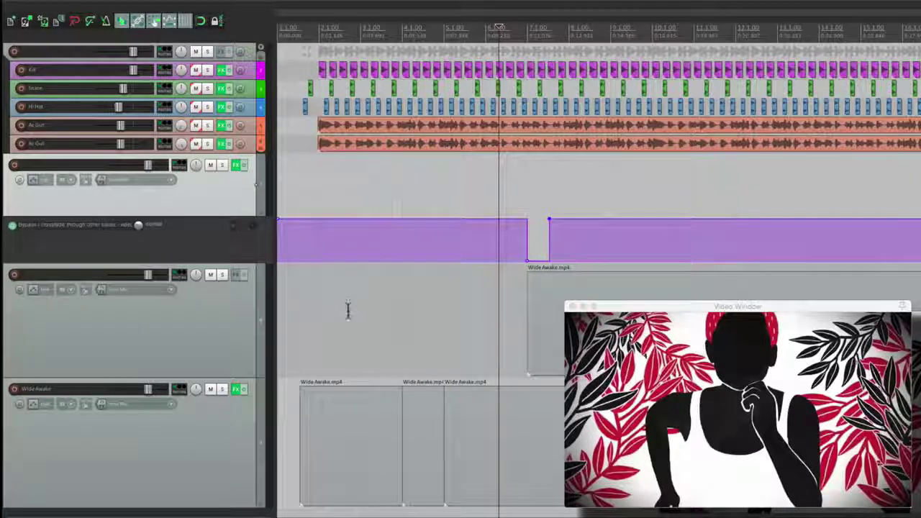
{"action": "left_click", "coordinate": [294, 307]}
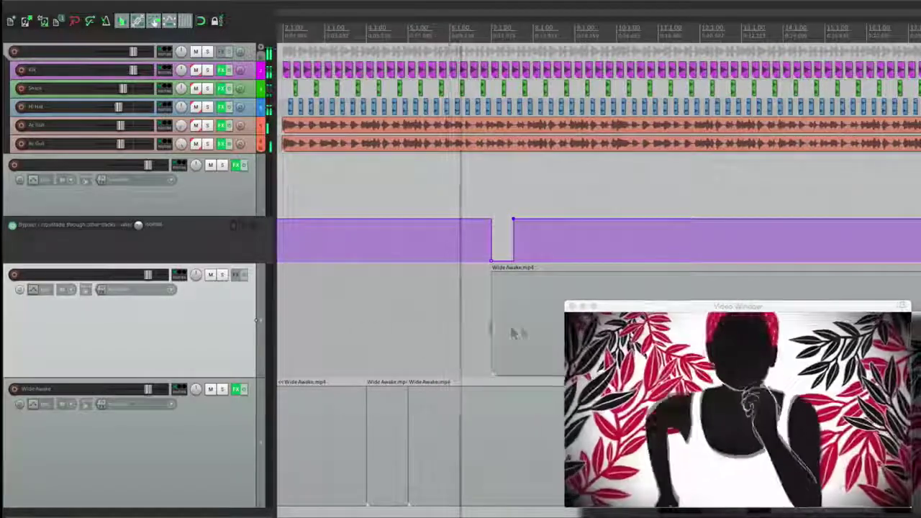
{"action": "scroll", "coordinate": [522, 329], "scroll_direction": "up", "scroll_amount": 3}
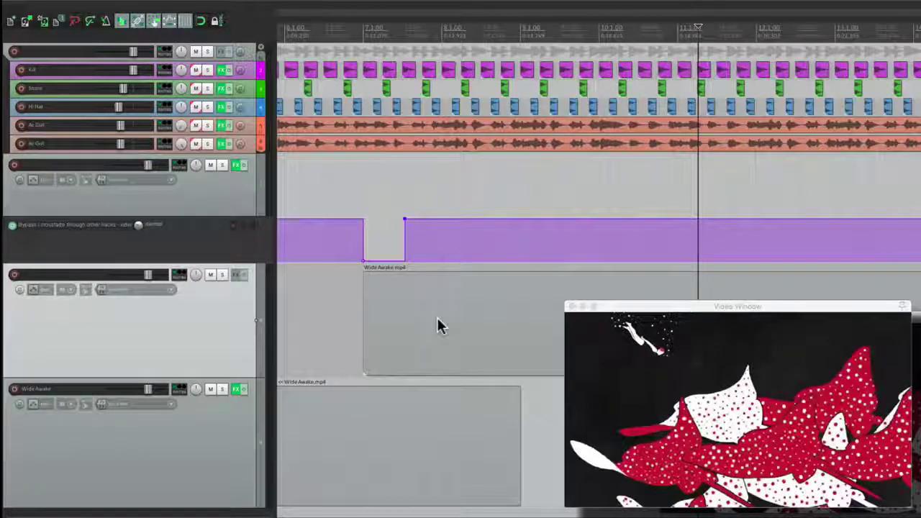
Play from just before 4.1.00 through the video cuts and the crossfade at bar 7 with the song audible
{"action": "key", "text": "ctrl+z"}
{"action": "scroll", "coordinate": [437, 325], "scroll_direction": "left", "scroll_amount": 3}
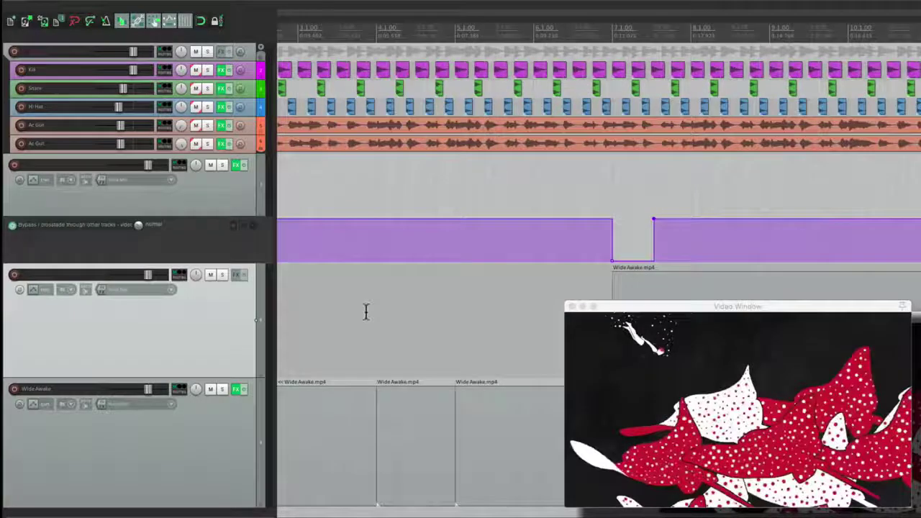
{"action": "left_click", "coordinate": [366, 312]}
{"action": "key", "text": "space"}
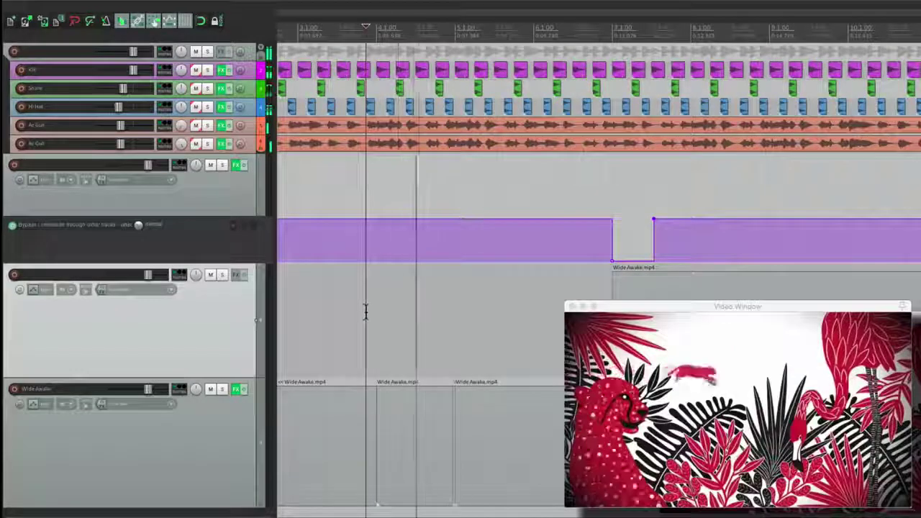
{"action": "scroll", "coordinate": [426, 322], "scroll_direction": "right", "scroll_amount": 2}
{"action": "left_click", "coordinate": [441, 319]}
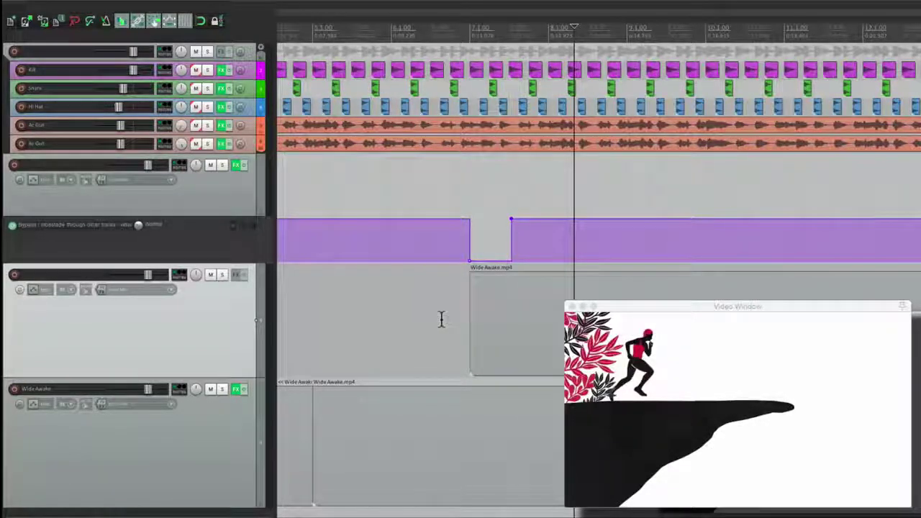
Play the song and video from just before 10.1.00 to review the section after the crossfade
{"action": "scroll", "coordinate": [452, 321], "scroll_direction": "right", "scroll_amount": 3}
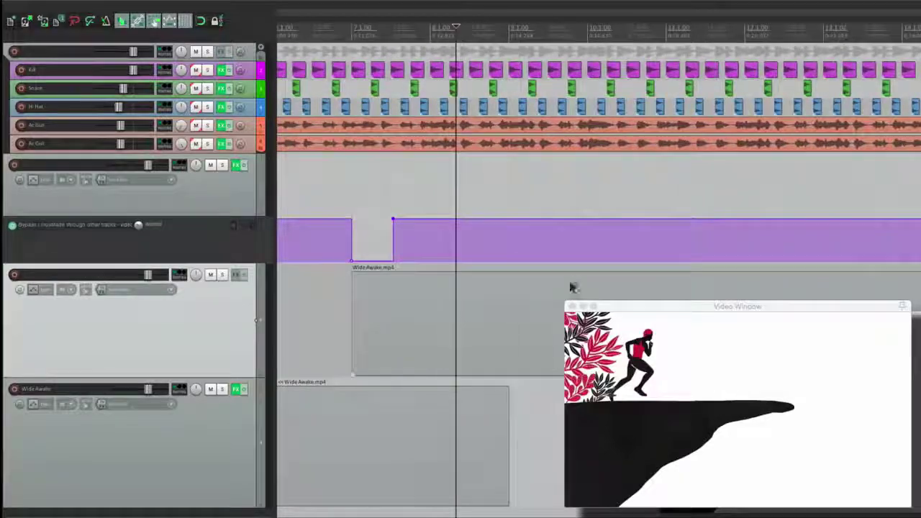
{"action": "left_click", "coordinate": [578, 204]}
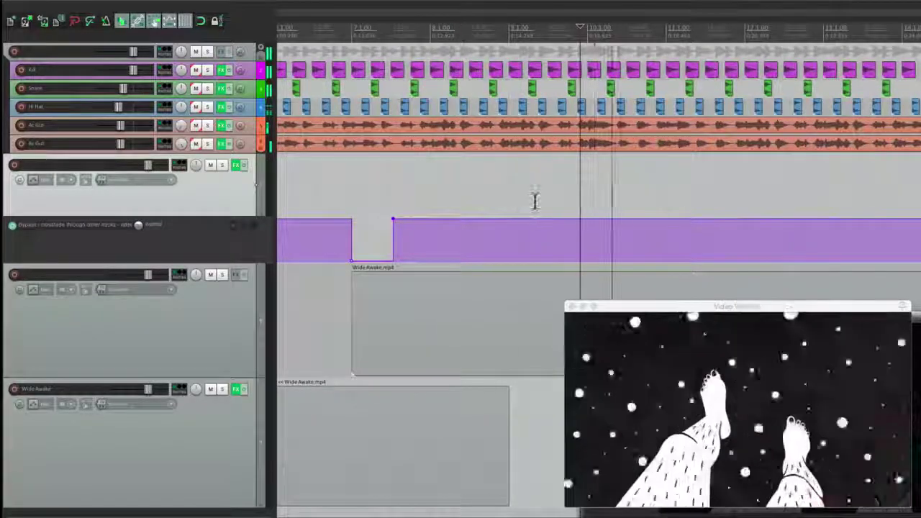
{"action": "scroll", "coordinate": [535, 201], "scroll_direction": "right", "scroll_amount": 2}
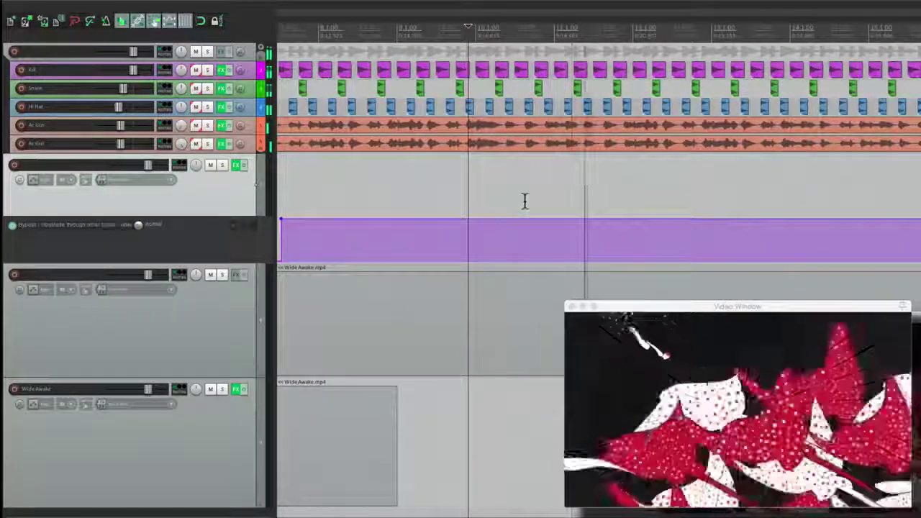
{"action": "key", "text": "space"}
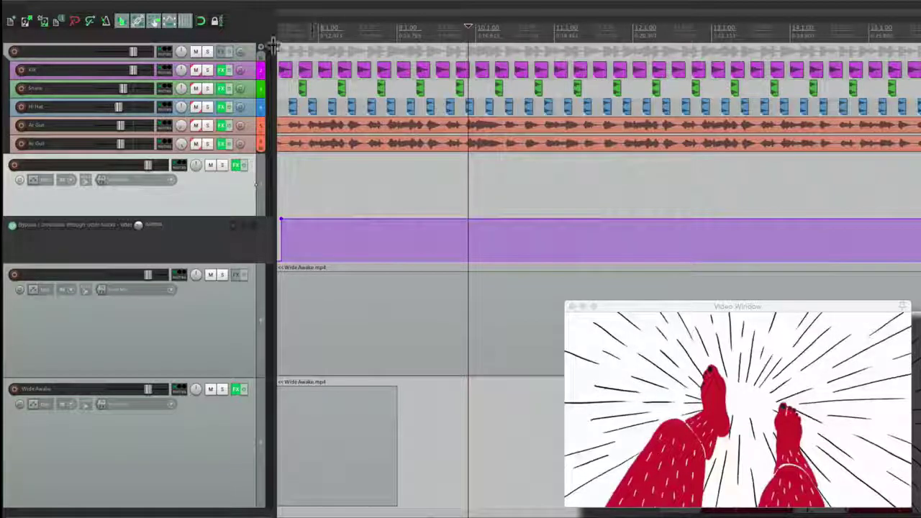
Show the folder track's Volume envelope and fade it from 0 dB at 10.1.00 to silence at 12.1.00
{"action": "left_click", "coordinate": [253, 60]}
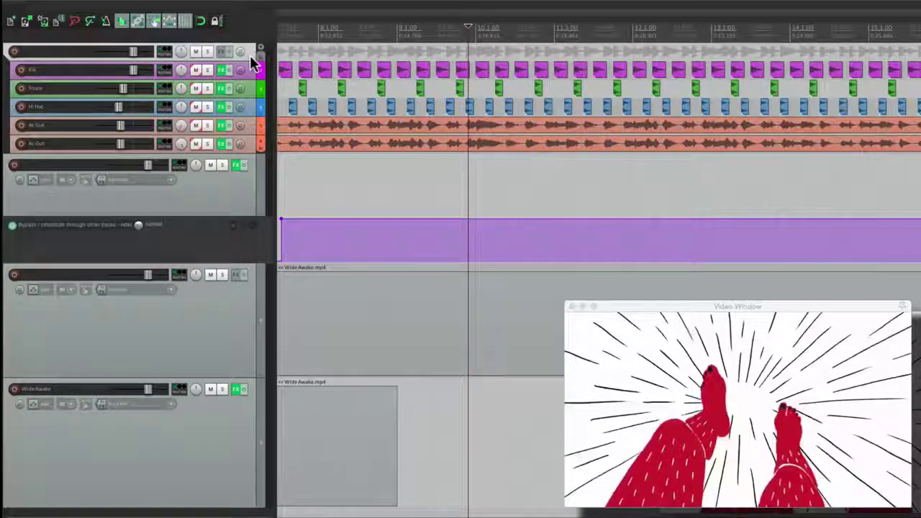
{"action": "key", "text": "v"}
{"action": "scroll", "coordinate": [426, 195], "scroll_direction": "up", "scroll_amount": 1}
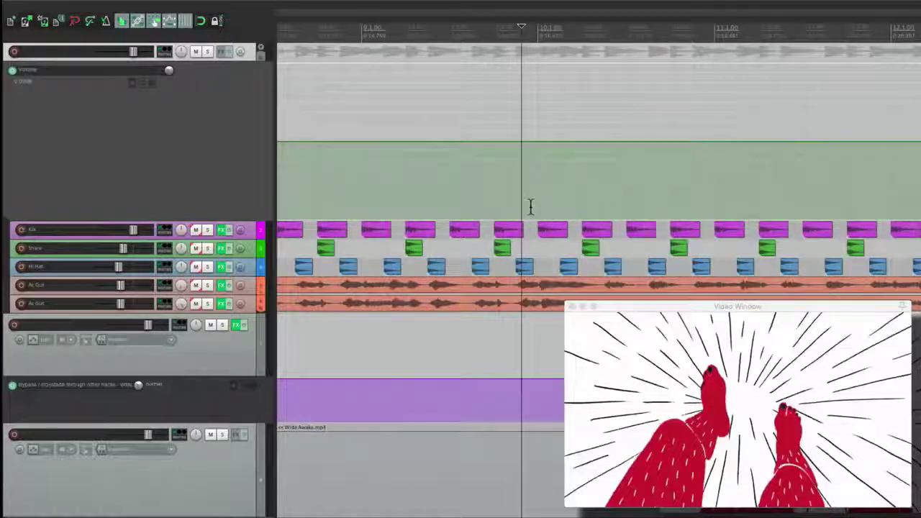
{"action": "scroll", "coordinate": [530, 207], "scroll_direction": "right", "scroll_amount": 3}
{"action": "left_click", "coordinate": [417, 141]}
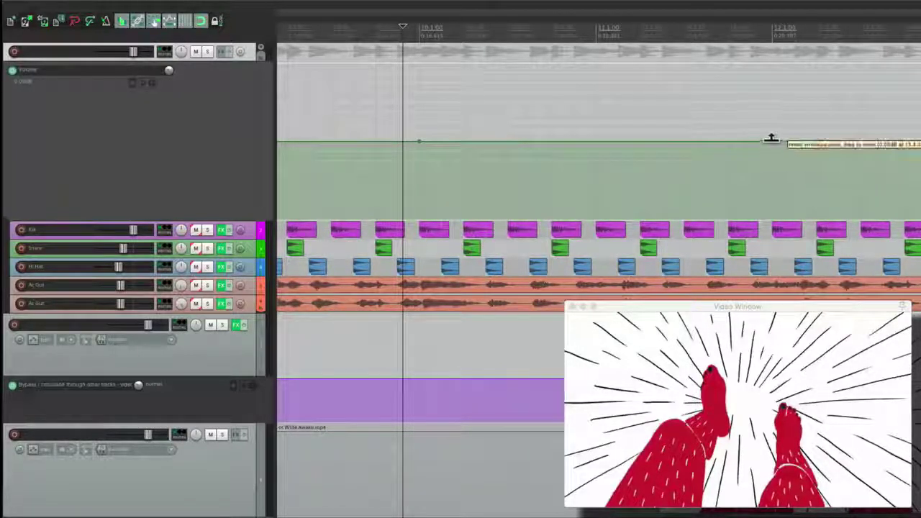
{"action": "left_click_drag", "start_coordinate": [773, 141], "coordinate": [774, 219]}
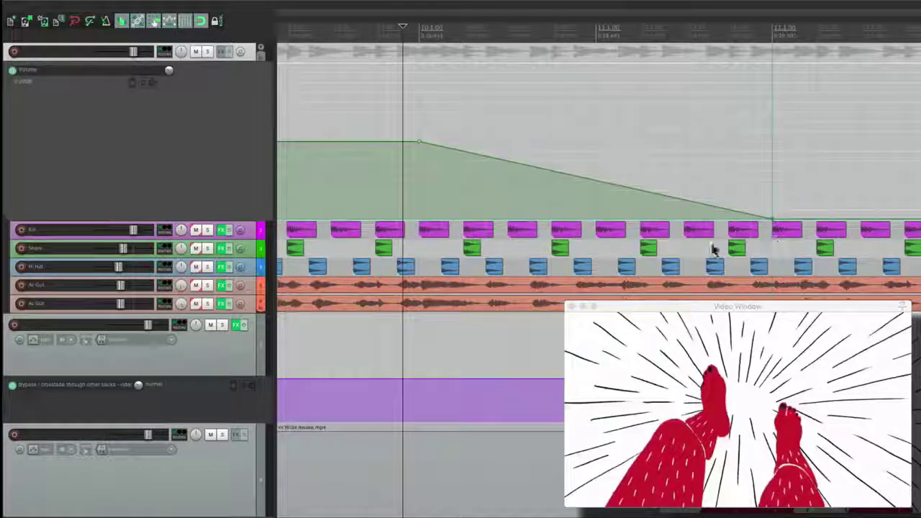
Play from just before 10.1.00 across the volume fade to hear the song fade out
{"action": "left_click", "coordinate": [388, 156]}
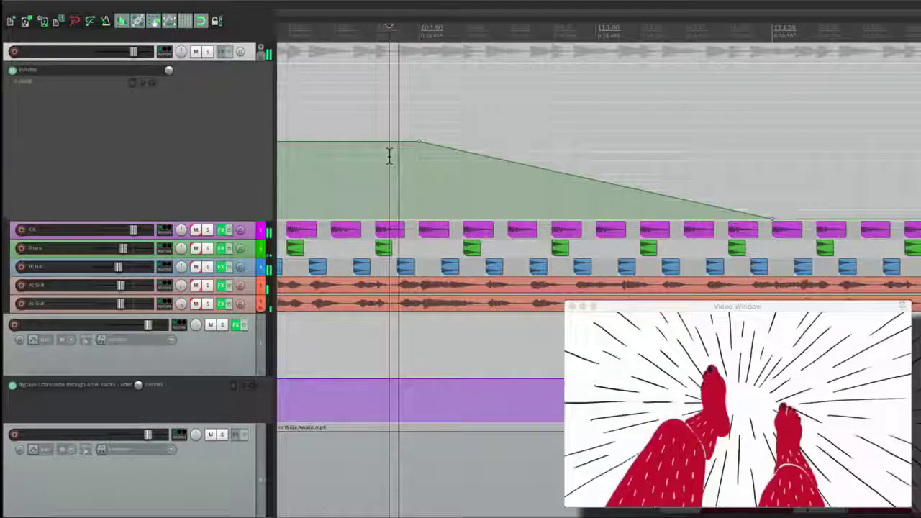
{"action": "key", "text": "space"}
{"action": "scroll", "coordinate": [445, 131], "scroll_direction": "down", "scroll_amount": 3}
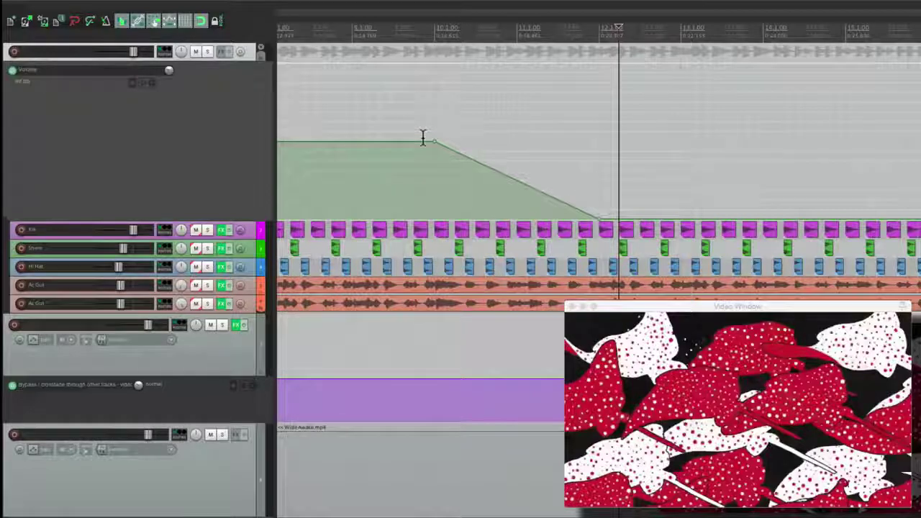
Remove the folder track's Volume envelope and the crossfade track's Bypass envelope from the arrangement
{"action": "left_click", "coordinate": [246, 54]}
{"action": "right_click", "coordinate": [250, 231]}
{"action": "left_click", "coordinate": [255, 239]}
Play from just before bar 10 with the automation envelopes removed
{"action": "scroll", "coordinate": [436, 324], "scroll_direction": "down", "scroll_amount": 2}
{"action": "scroll", "coordinate": [438, 247], "scroll_direction": "up", "scroll_amount": 3}
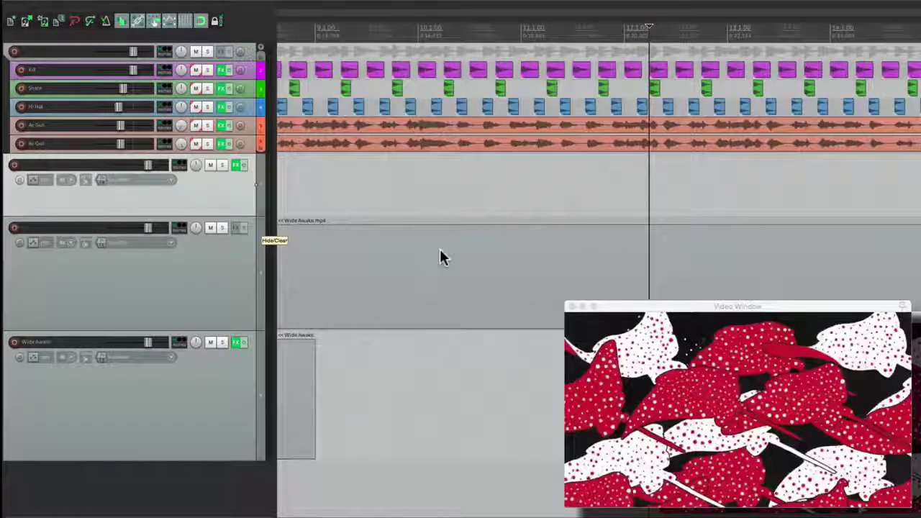
{"action": "left_click", "coordinate": [405, 169]}
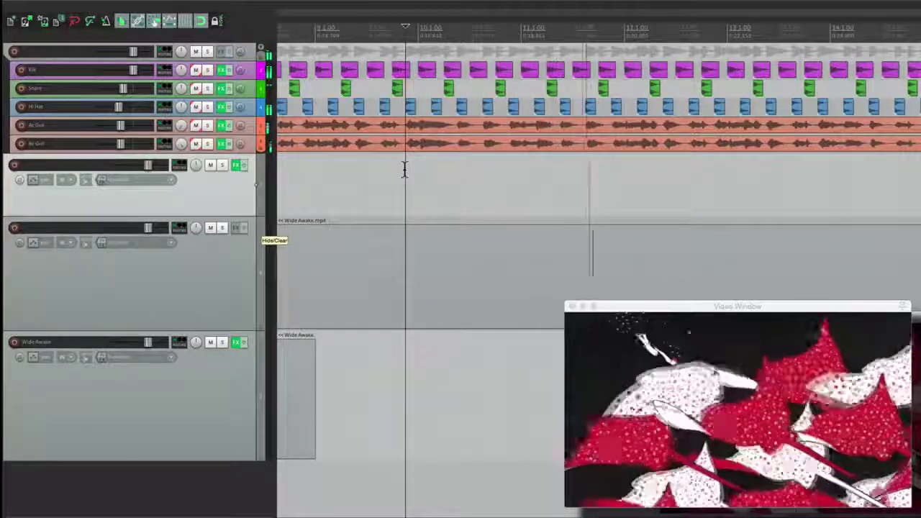
{"action": "key", "text": "space"}
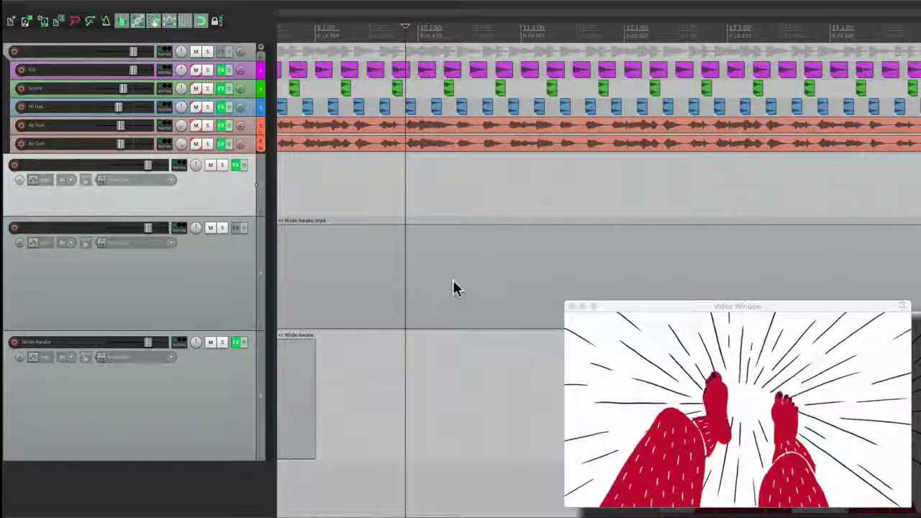
Add a Video processor as take FX on the second Wide Awake.mp4 item and load the Track opacity/zoom/pan preset
{"action": "right_click", "coordinate": [400, 245]}
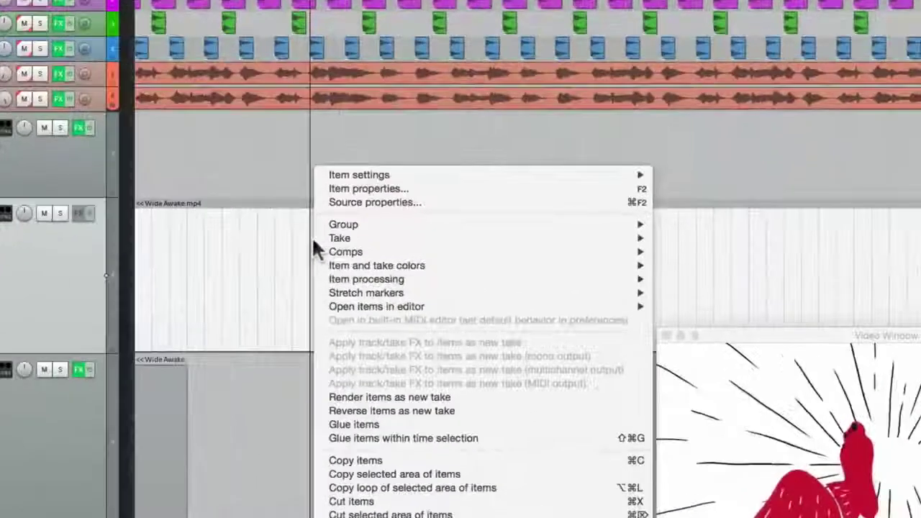
{"action": "mouse_move", "coordinate": [406, 248]}
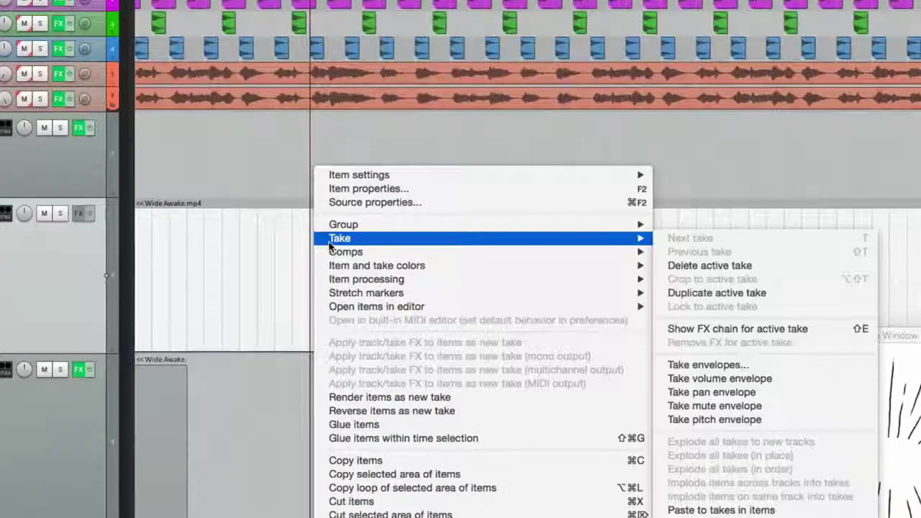
{"action": "left_click", "coordinate": [688, 330]}
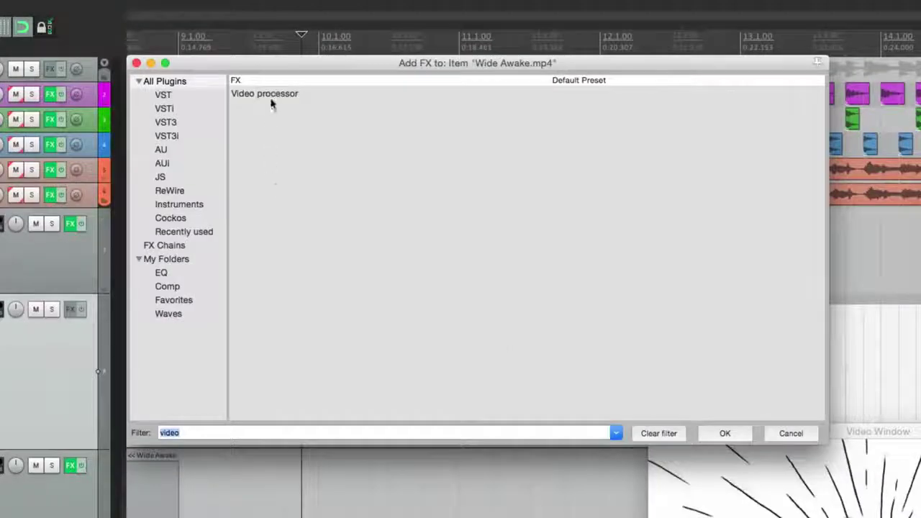
{"action": "double_click", "coordinate": [271, 100]}
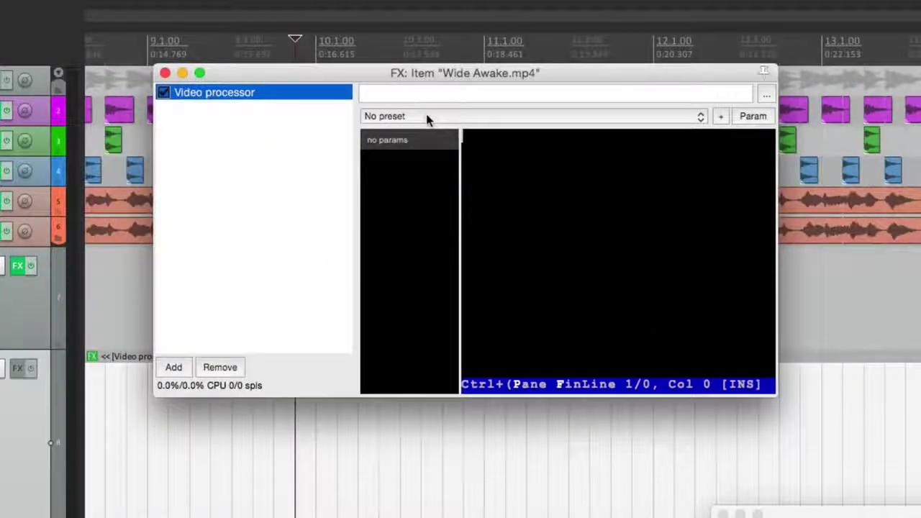
{"action": "left_click", "coordinate": [426, 117]}
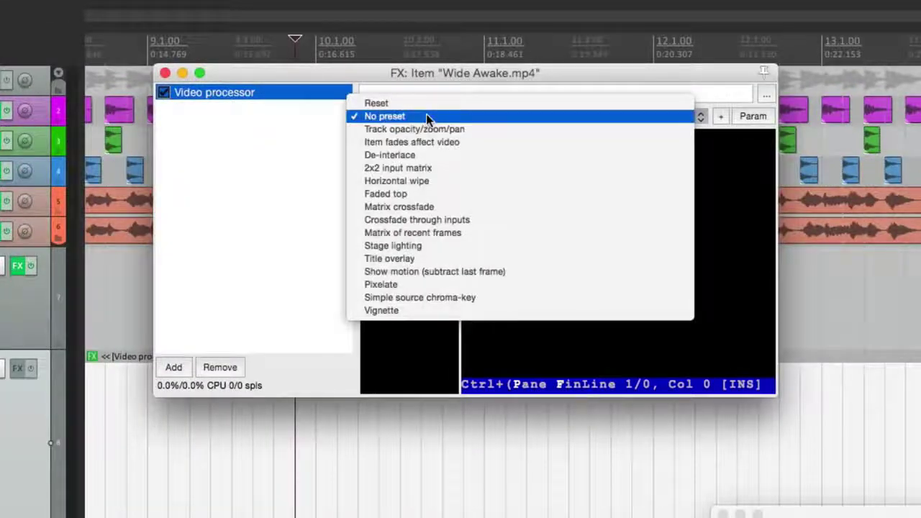
{"action": "left_click", "coordinate": [460, 130]}
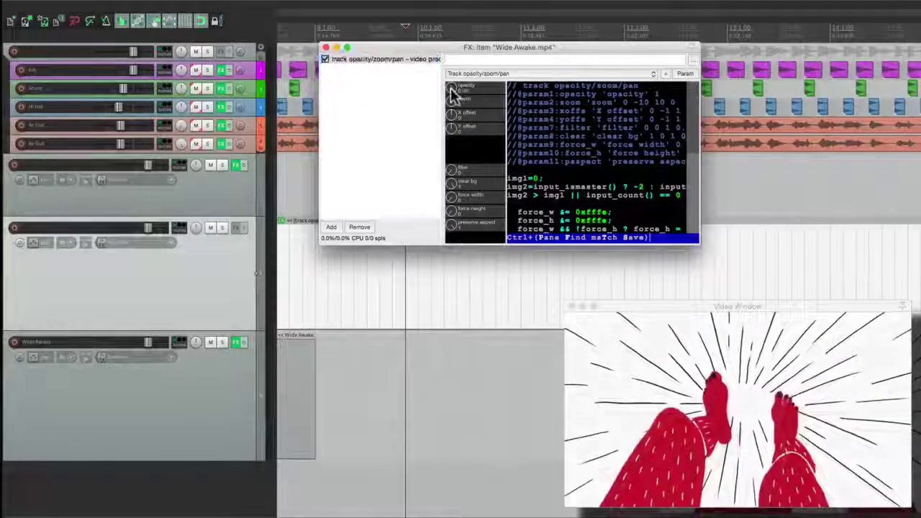
Try lowering the take effect's opacity, return it to full, and close the FX window
{"action": "left_click_drag", "start_coordinate": [370, 144], "coordinate": [370, 268]}
{"action": "left_click_drag", "start_coordinate": [450, 166], "coordinate": [464, 97]}
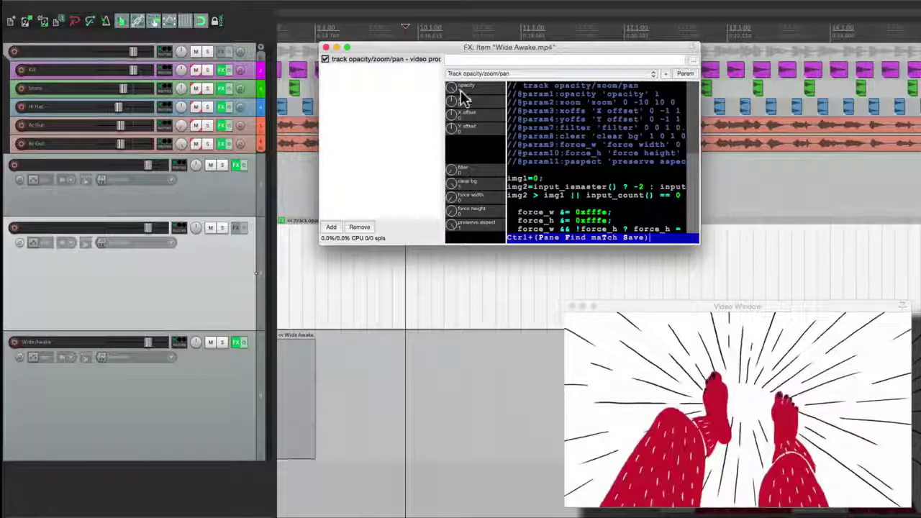
{"action": "left_click", "coordinate": [326, 47]}
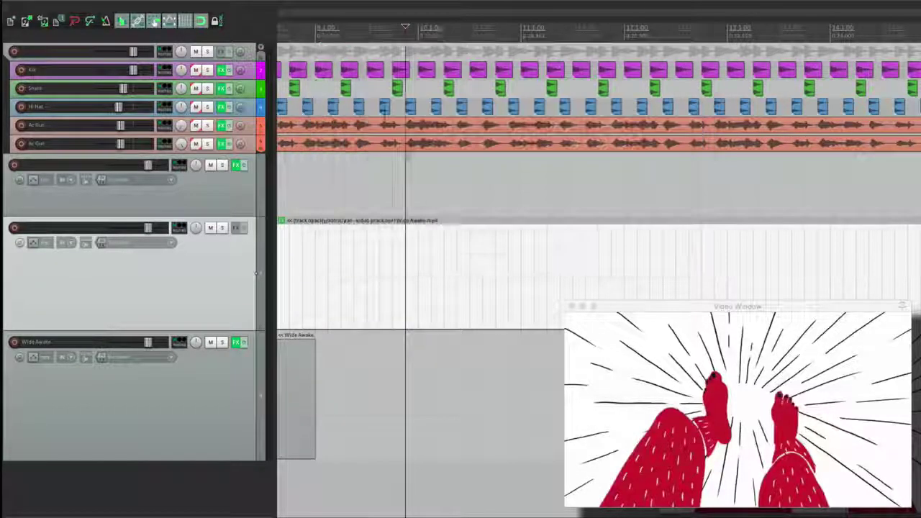
Enable the opacity envelope of the video processor for the second Wide Awake.mp4 item's take
{"action": "right_click", "coordinate": [406, 244]}
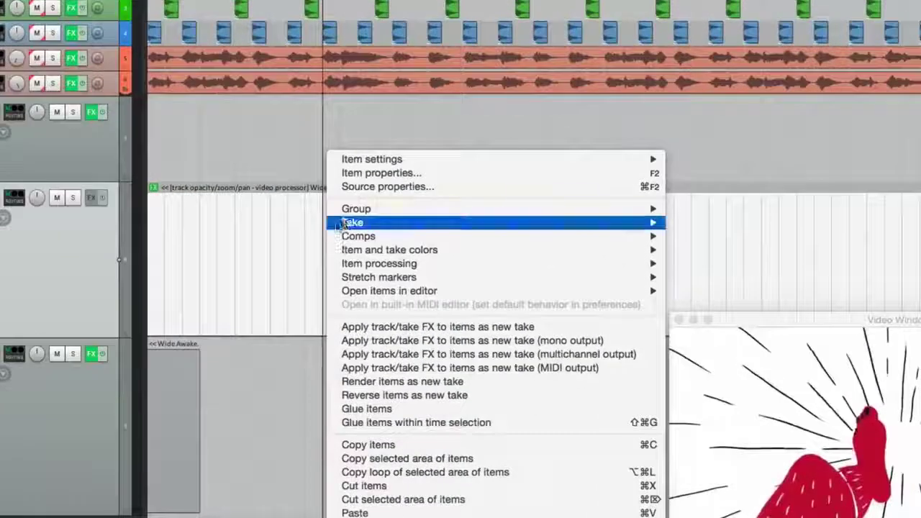
{"action": "mouse_move", "coordinate": [389, 232]}
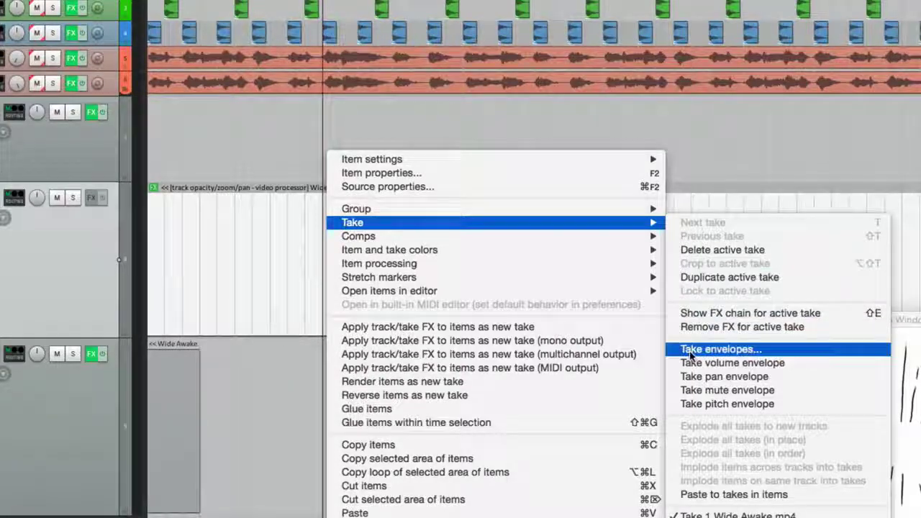
{"action": "left_click", "coordinate": [719, 349]}
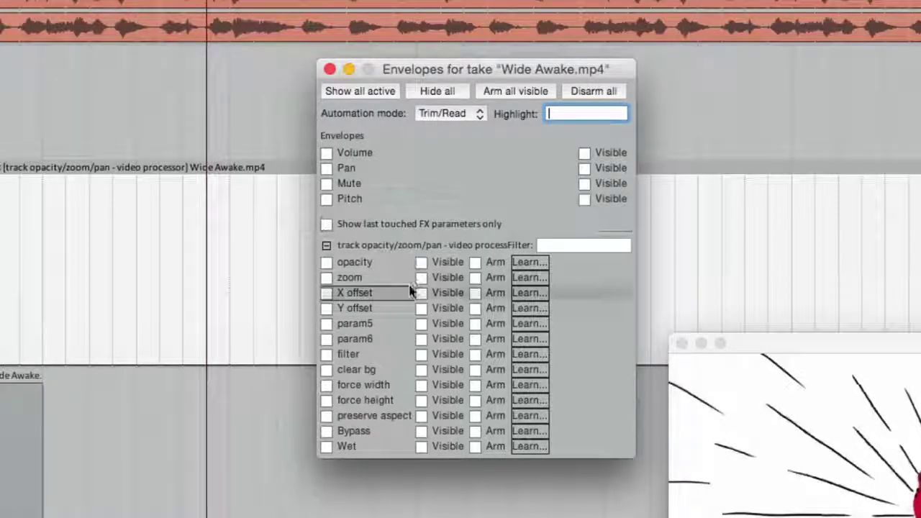
{"action": "left_click", "coordinate": [326, 263]}
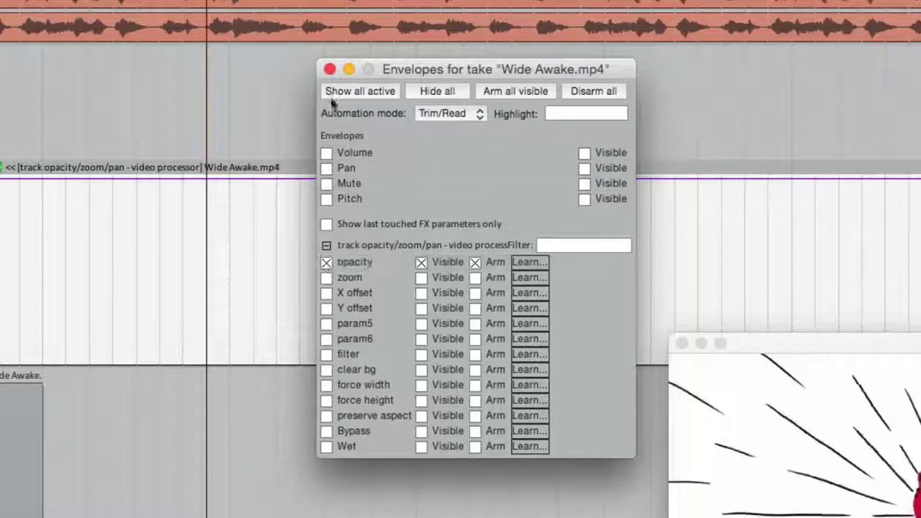
Fade the second Wide Awake.mp4 item's take opacity from full at bar 10 to zero at bar 12 and play the fade
{"action": "left_click", "coordinate": [329, 69]}
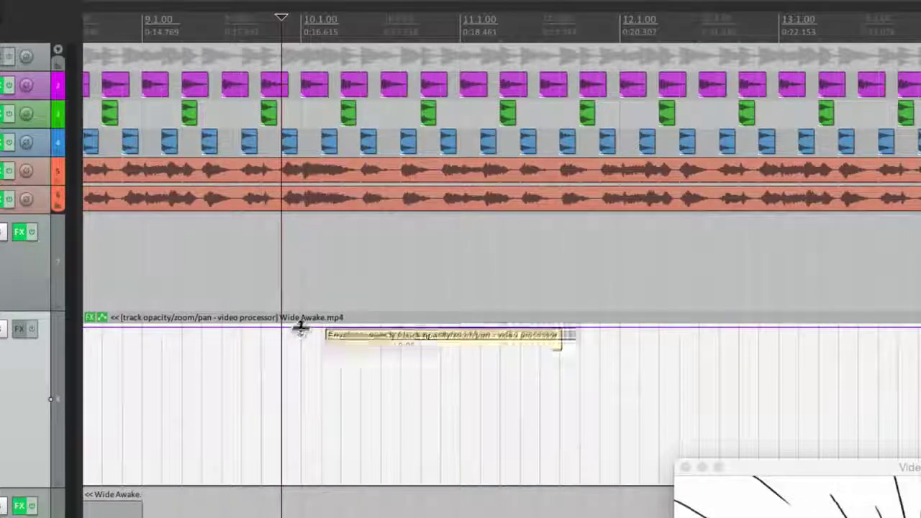
{"action": "left_click", "coordinate": [301, 327]}
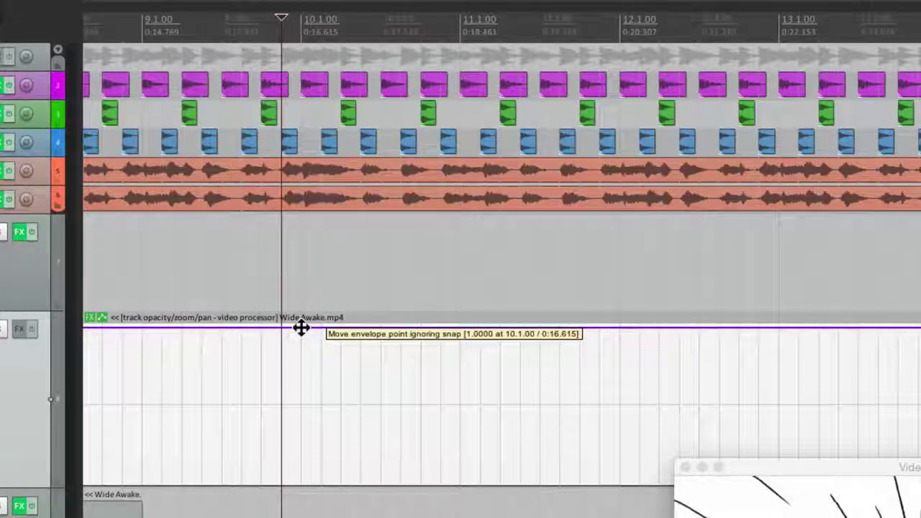
{"action": "left_click", "coordinate": [619, 327]}
{"action": "left_click_drag", "start_coordinate": [619, 327], "coordinate": [620, 480]}
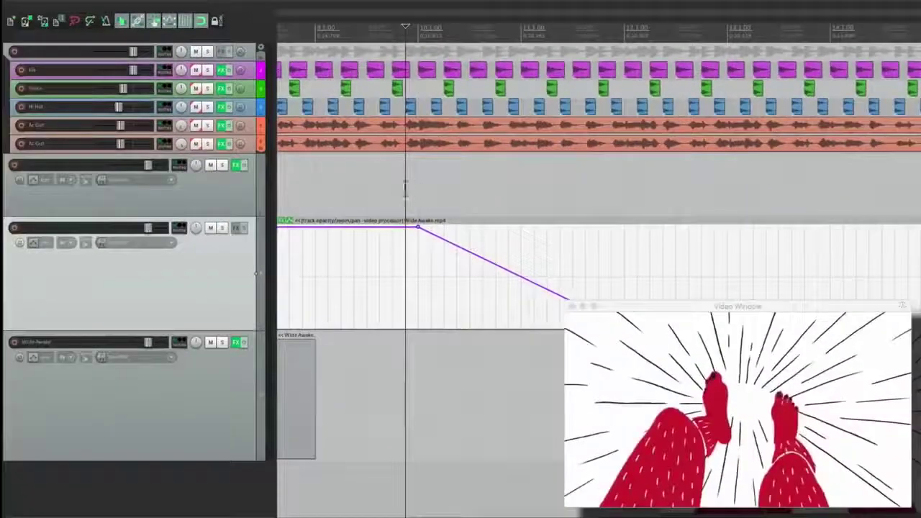
{"action": "left_click", "coordinate": [250, 268]}
{"action": "key", "text": "space"}
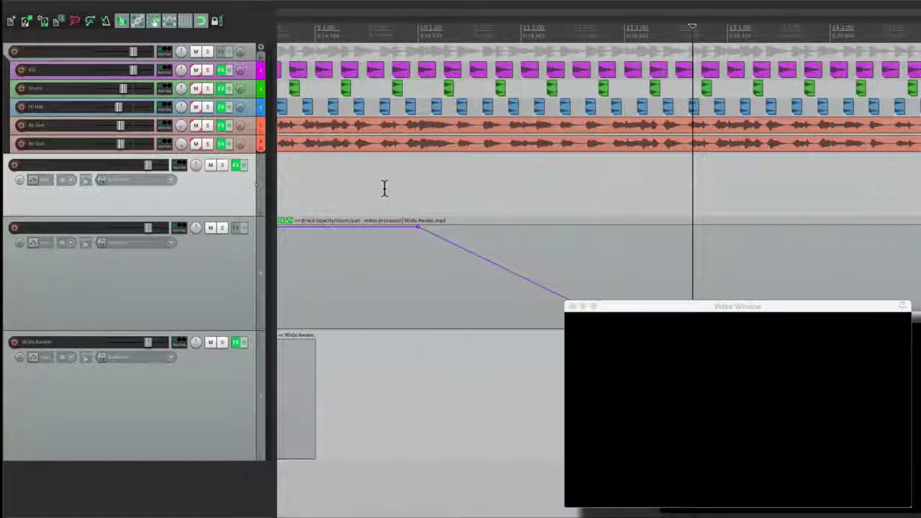
Play the opening from just before the first Wide Awake.mp4 item to check how its video starts
{"action": "scroll", "coordinate": [323, 281], "scroll_direction": "up", "scroll_amount": 8}
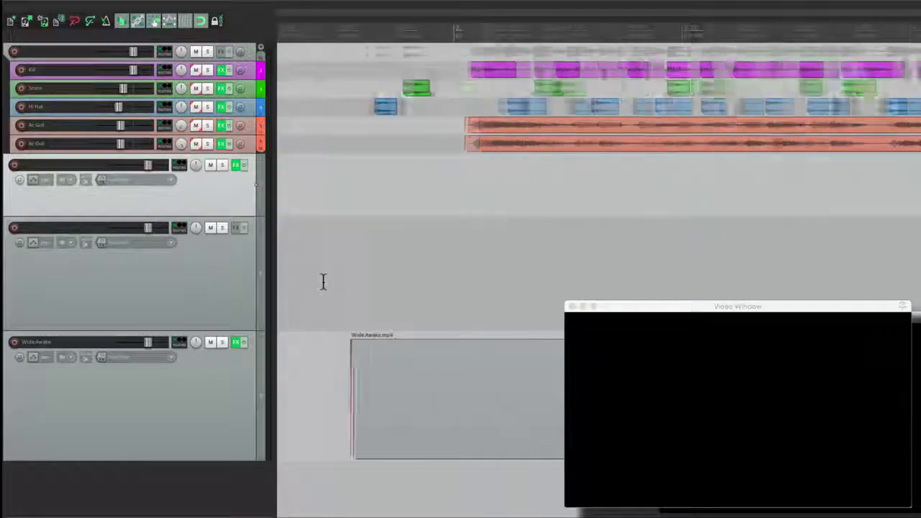
{"action": "left_click", "coordinate": [349, 356]}
{"action": "key", "text": "space"}
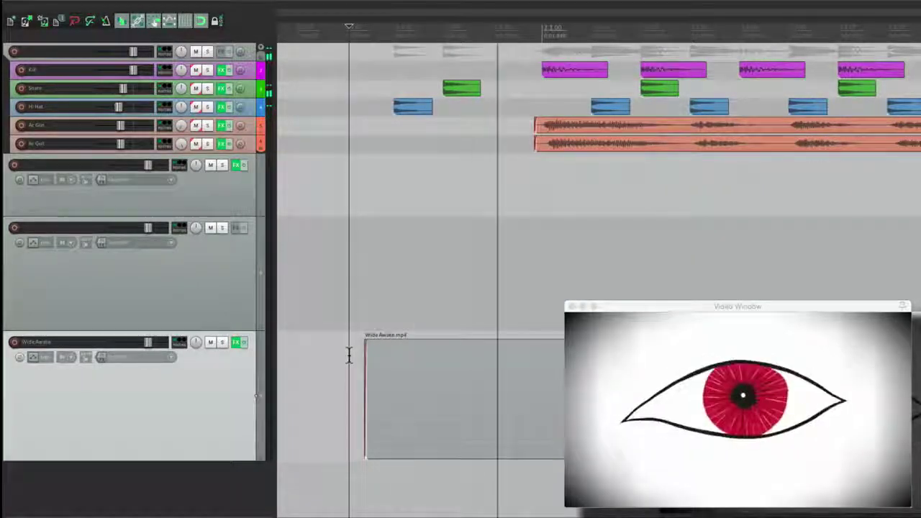
{"action": "key", "text": "space"}
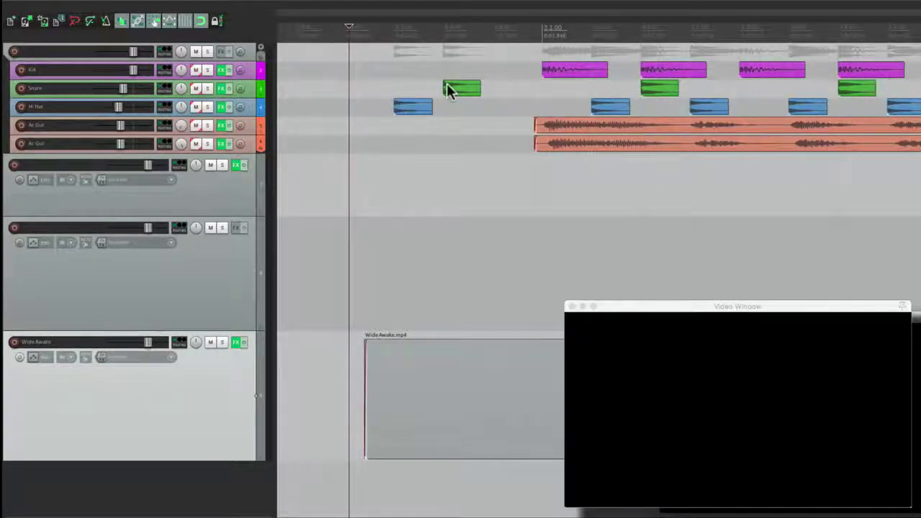
Add a Video processor as take FX on the first Wide Awake.mp4 item with the Track opacity/zoom/pan preset
{"action": "left_click", "coordinate": [414, 374]}
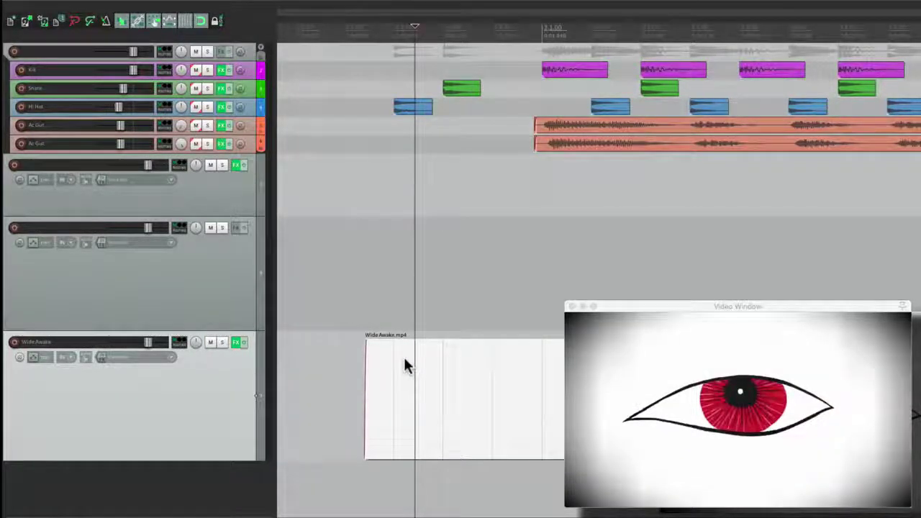
{"action": "right_click", "coordinate": [405, 360]}
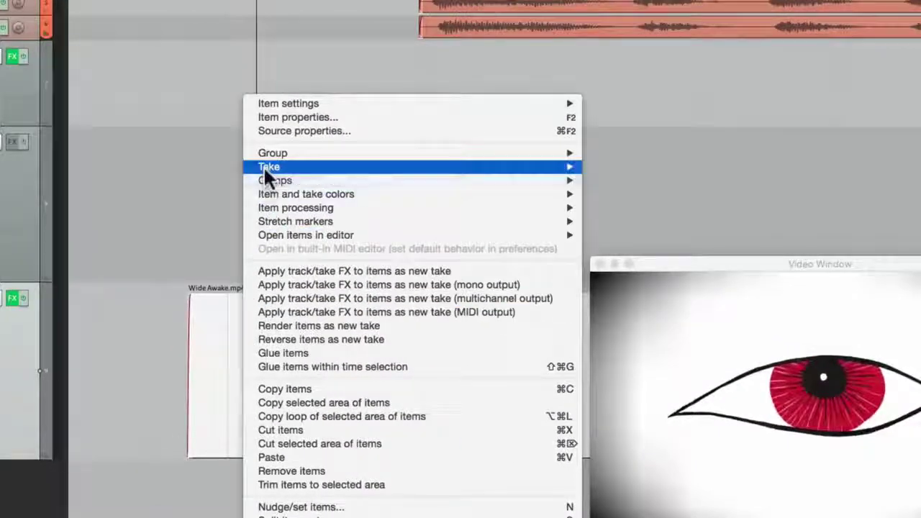
{"action": "mouse_move", "coordinate": [264, 166]}
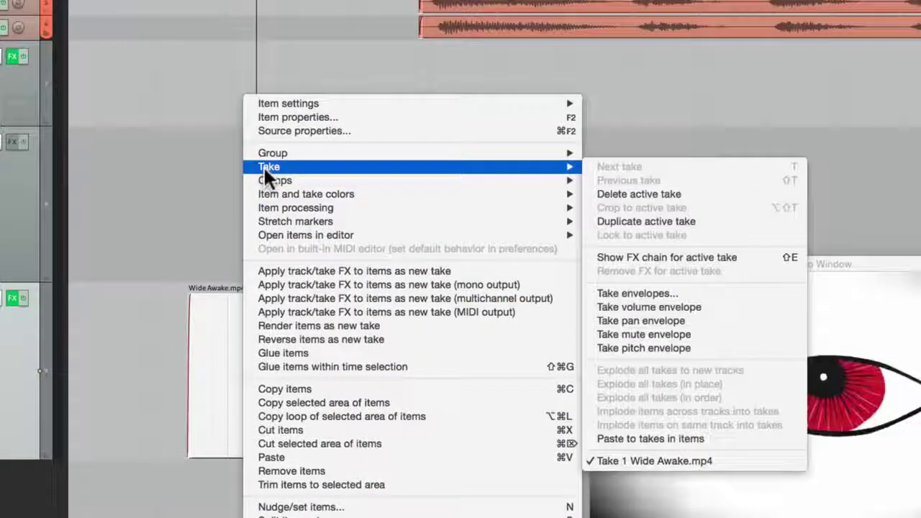
{"action": "left_click", "coordinate": [595, 257]}
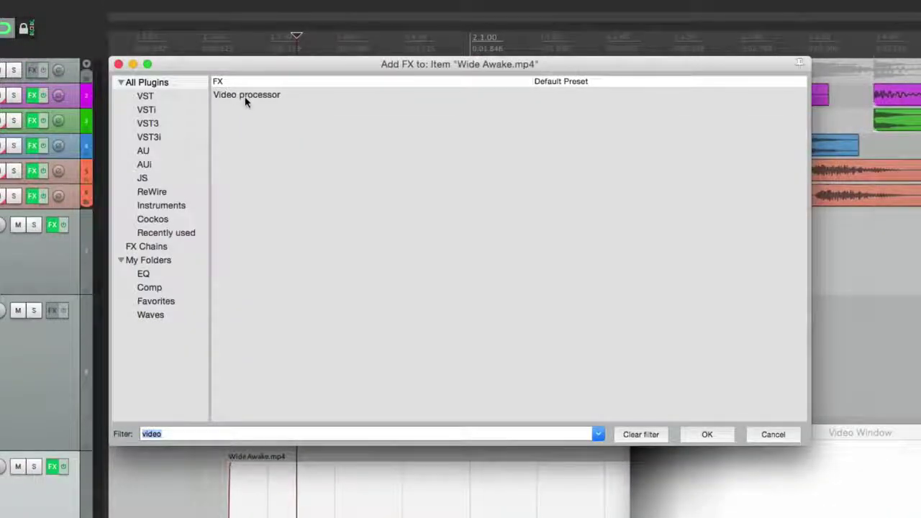
{"action": "double_click", "coordinate": [245, 96]}
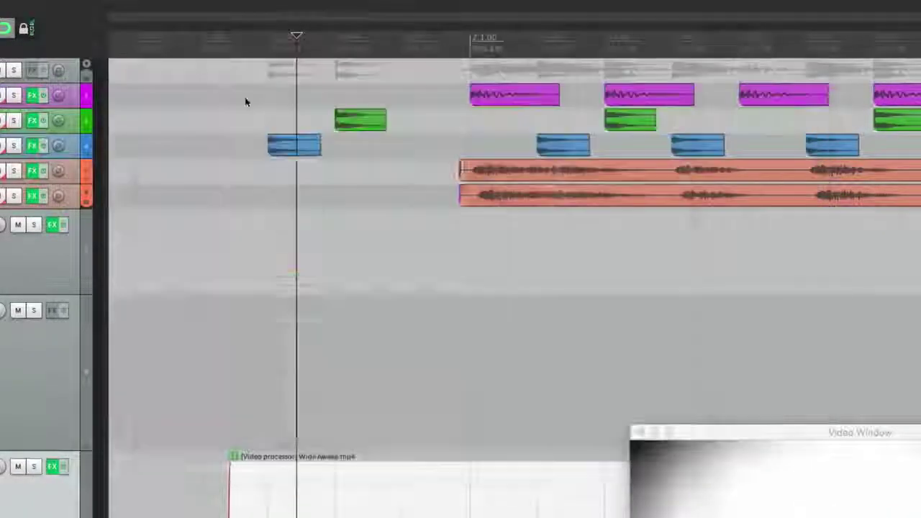
{"action": "left_click", "coordinate": [375, 202]}
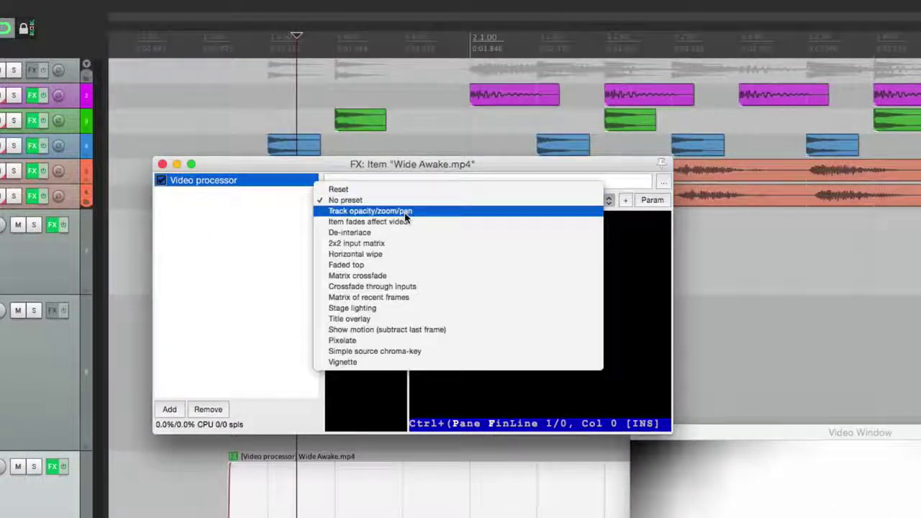
{"action": "left_click", "coordinate": [407, 211]}
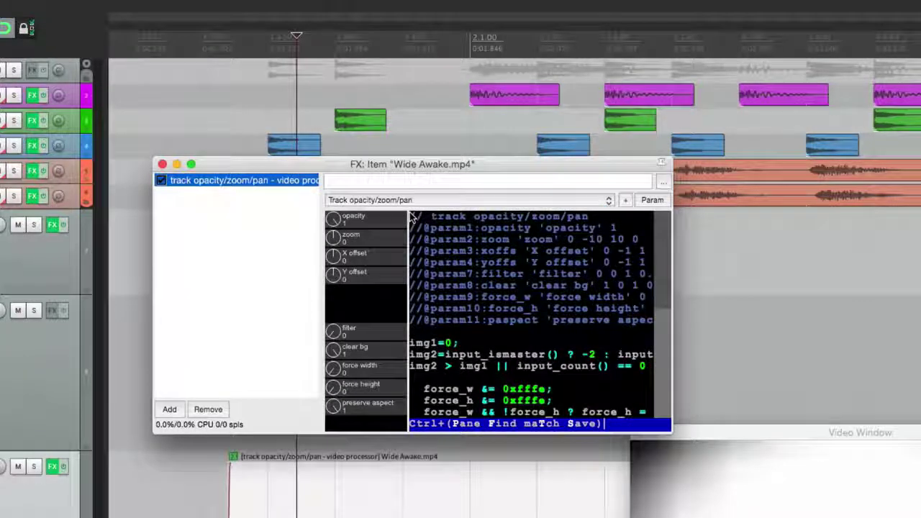
{"action": "left_click", "coordinate": [162, 164]}
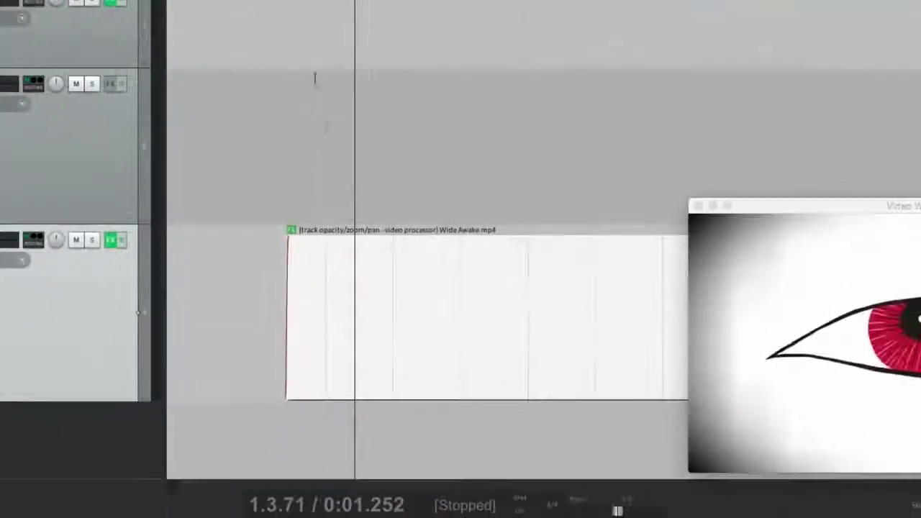
Enable the opacity envelope of the video processor for the first Wide Awake.mp4 item's take
{"action": "right_click", "coordinate": [338, 250]}
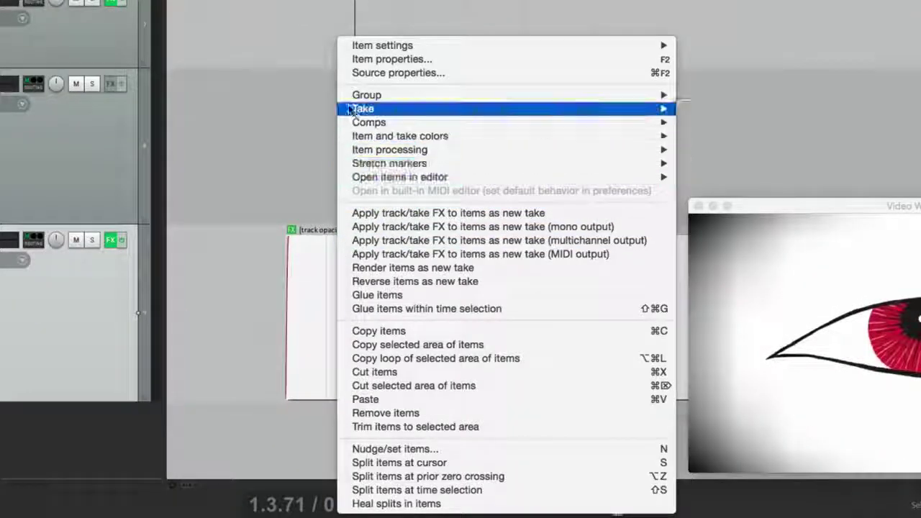
{"action": "mouse_move", "coordinate": [568, 114]}
{"action": "left_click", "coordinate": [737, 235]}
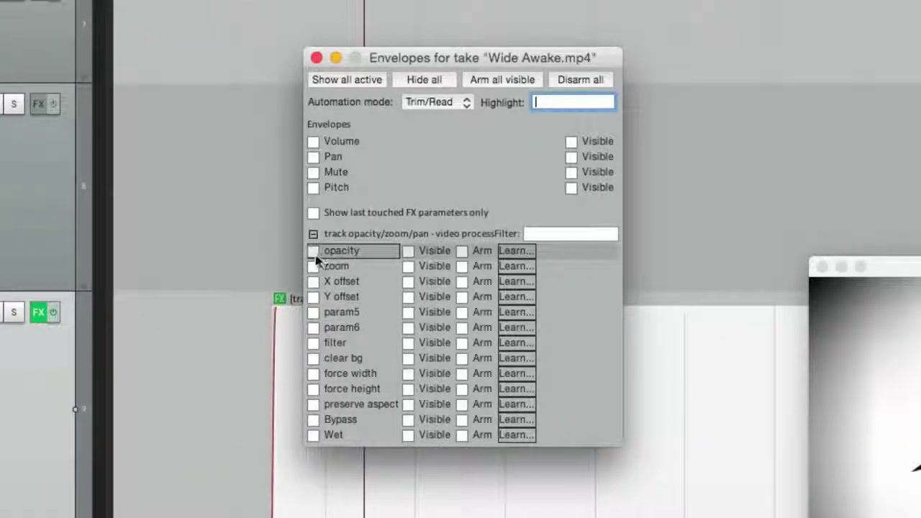
{"action": "left_click", "coordinate": [313, 250]}
{"action": "left_click", "coordinate": [316, 57]}
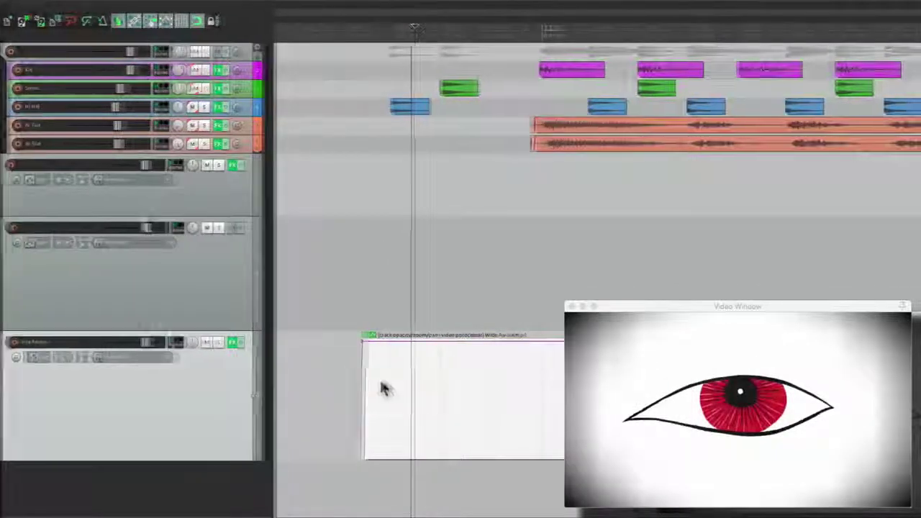
Shape the first item's opacity envelope to stay at zero until the first hi-hat hit and rise to full at the first snare hit
{"action": "scroll", "coordinate": [385, 388], "scroll_direction": "up", "scroll_amount": 5}
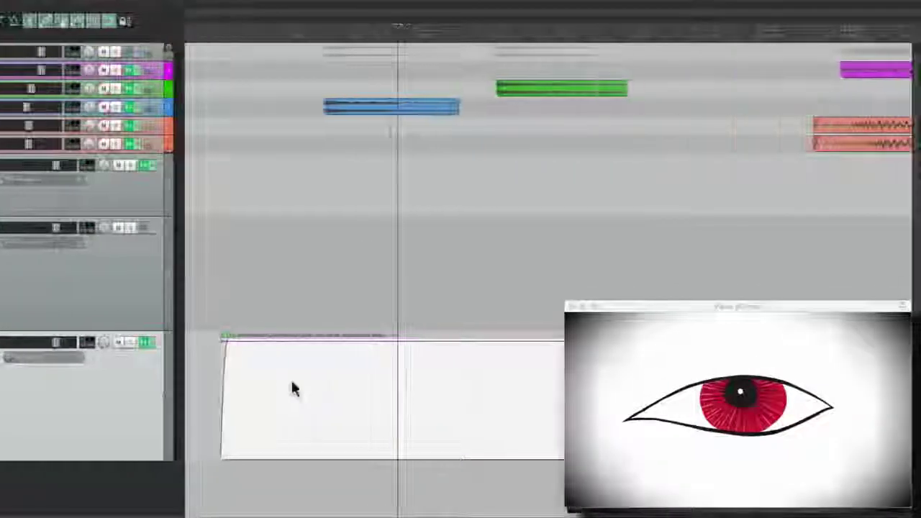
{"action": "left_click", "coordinate": [324, 341]}
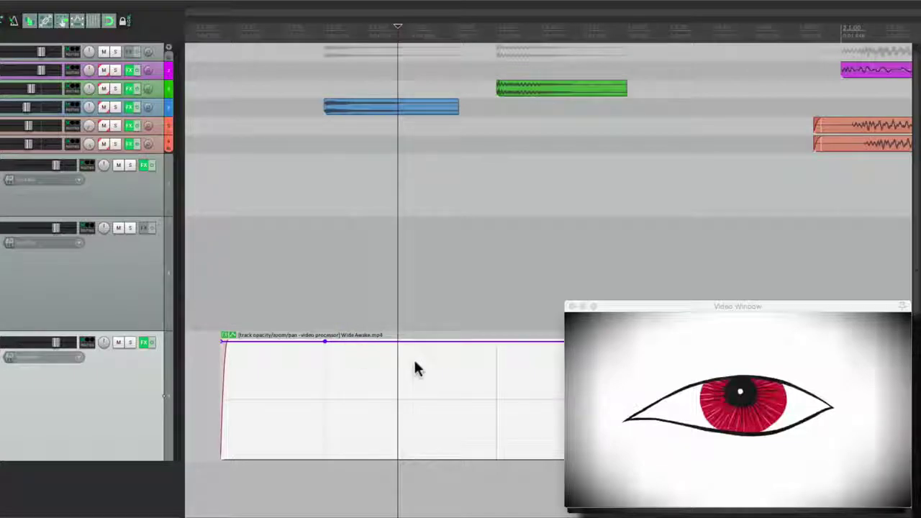
{"action": "left_click", "coordinate": [496, 341]}
{"action": "left_click_drag", "start_coordinate": [323, 342], "coordinate": [323, 470]}
{"action": "left_click_drag", "start_coordinate": [224, 345], "coordinate": [215, 483]}
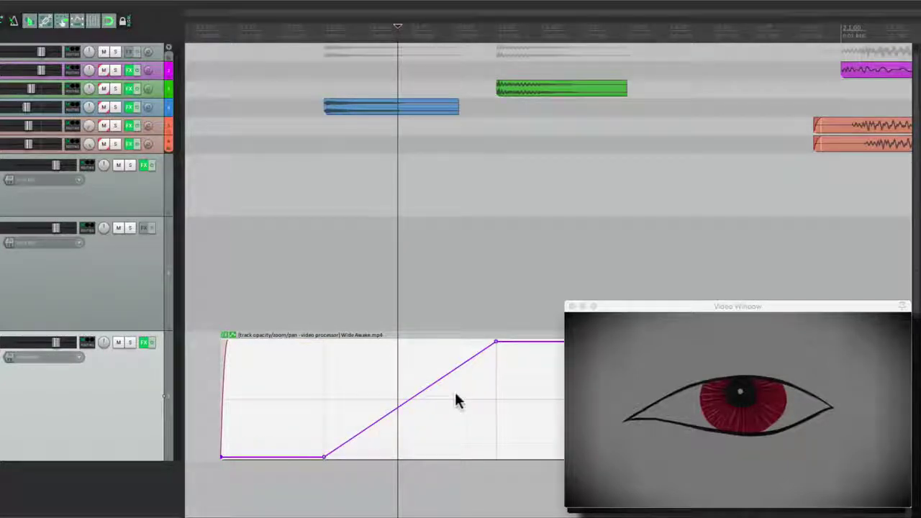
Play from just before the first item to check its opacity fade-in
{"action": "left_click", "coordinate": [216, 267]}
{"action": "key", "text": "space"}
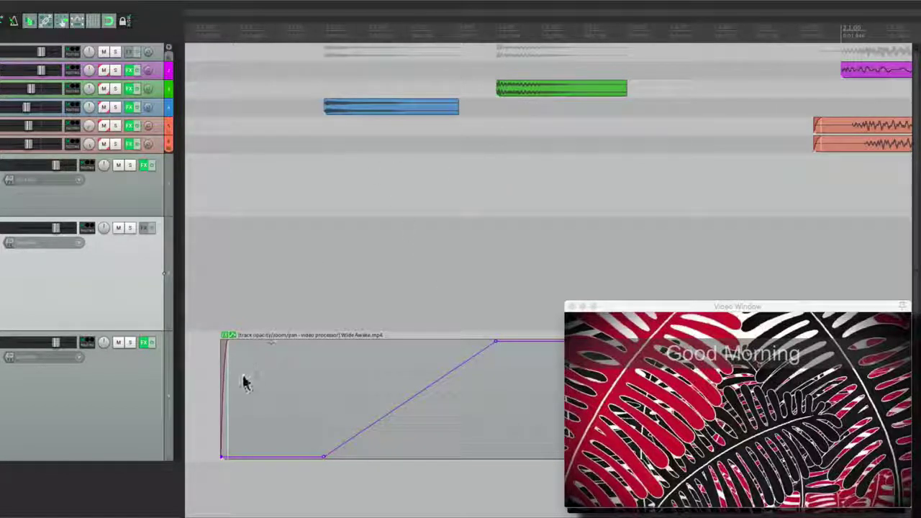
{"action": "left_click", "coordinate": [215, 298]}
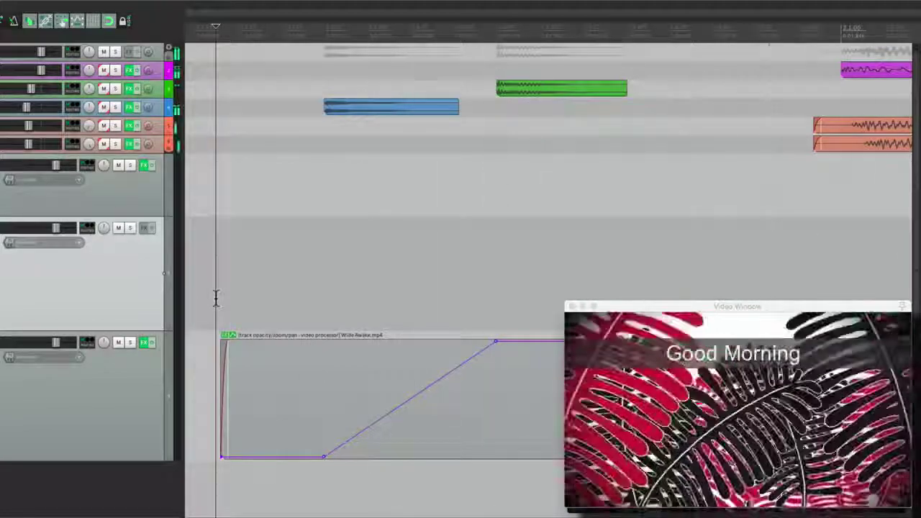
{"action": "key", "text": "space"}
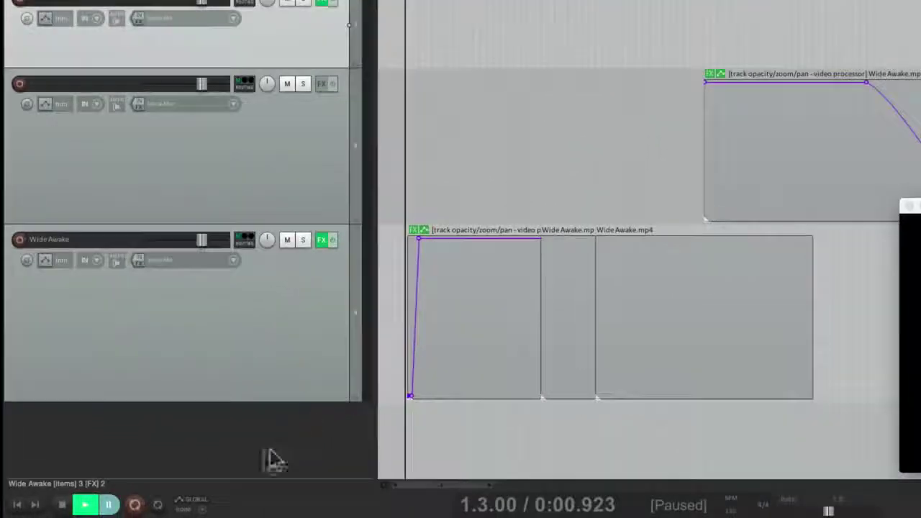
Show all active track envelopes and examine the opacity, title and crossfade automation along the timeline
{"action": "left_click", "coordinate": [208, 508]}
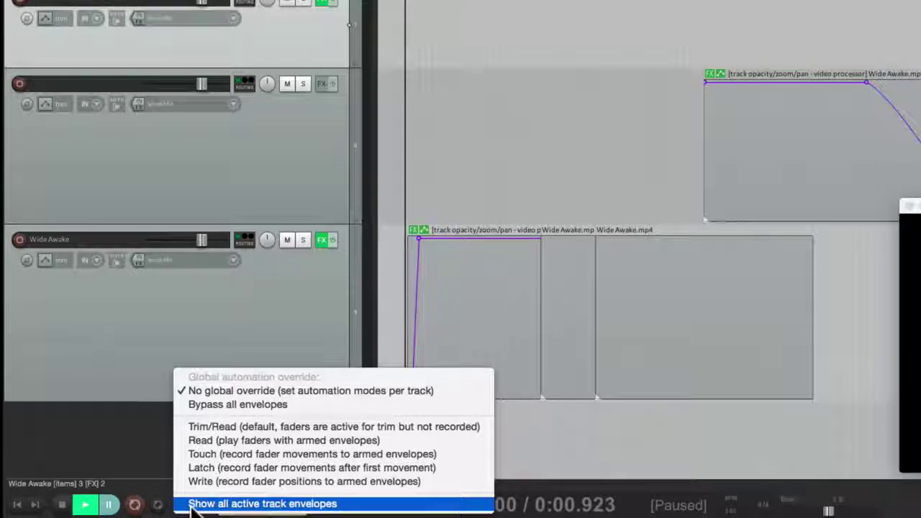
{"action": "left_click", "coordinate": [192, 504]}
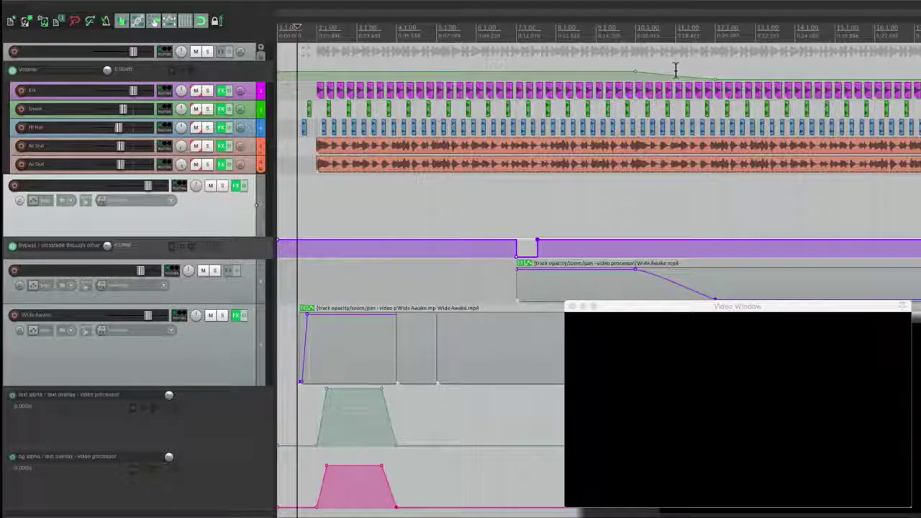
{"action": "scroll", "coordinate": [327, 334], "scroll_direction": "up", "scroll_amount": 5}
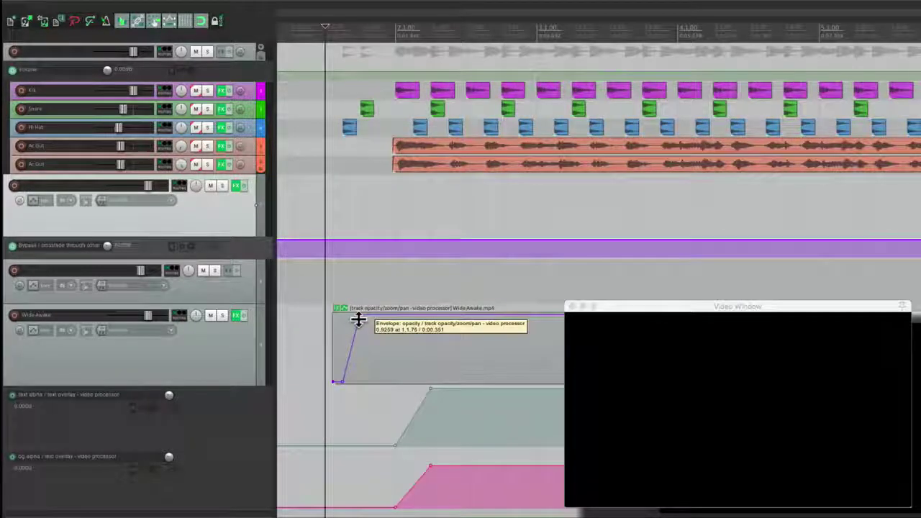
{"action": "scroll", "coordinate": [370, 322], "scroll_direction": "right", "scroll_amount": 4}
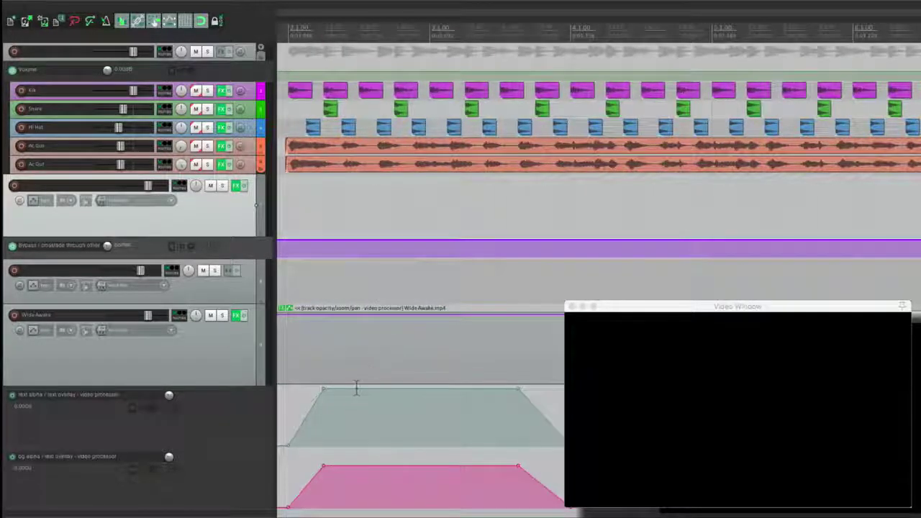
{"action": "scroll", "coordinate": [432, 364], "scroll_direction": "right", "scroll_amount": 8}
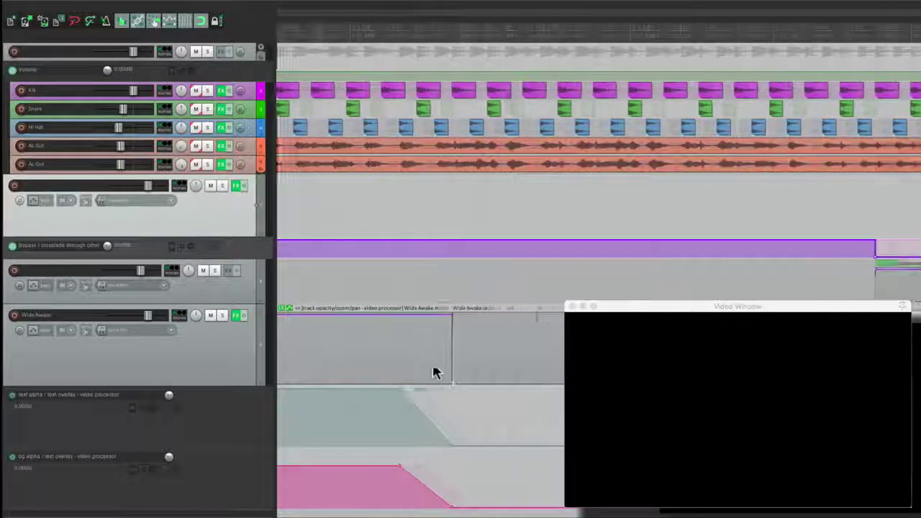
{"action": "scroll", "coordinate": [536, 350], "scroll_direction": "right", "scroll_amount": 12}
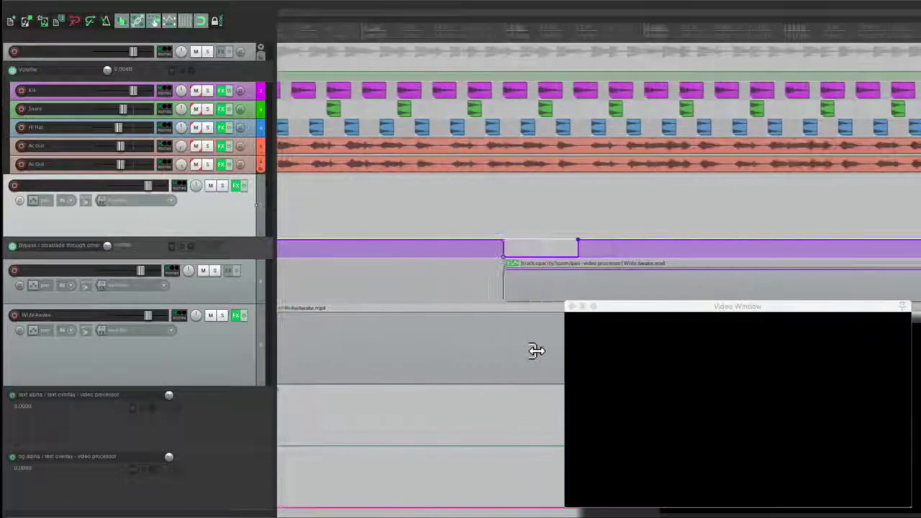
{"action": "scroll", "coordinate": [523, 285], "scroll_direction": "down", "scroll_amount": 6}
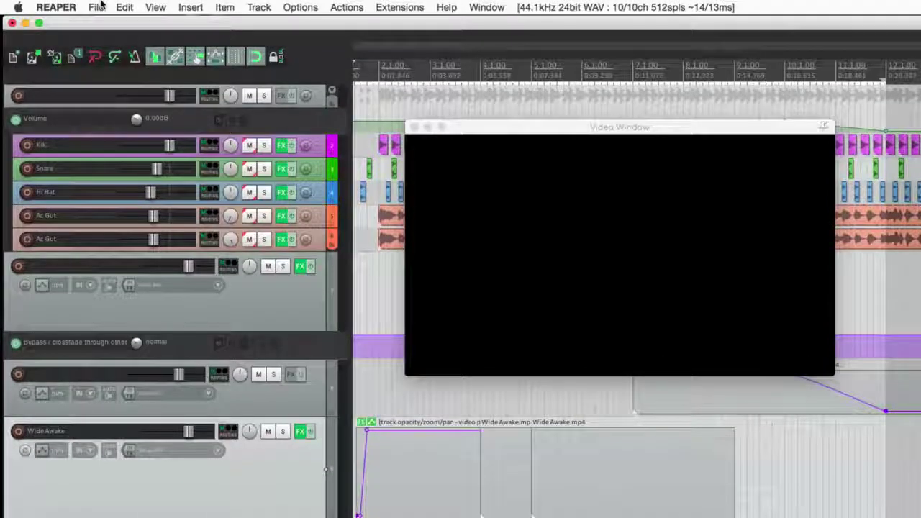
Open the render settings, keep the time selection as bounds, and set the output format to MPEG-4/MOV (OSX 10.7+ AVFoundation)
{"action": "left_click", "coordinate": [93, 7]}
{"action": "left_click", "coordinate": [91, 194]}
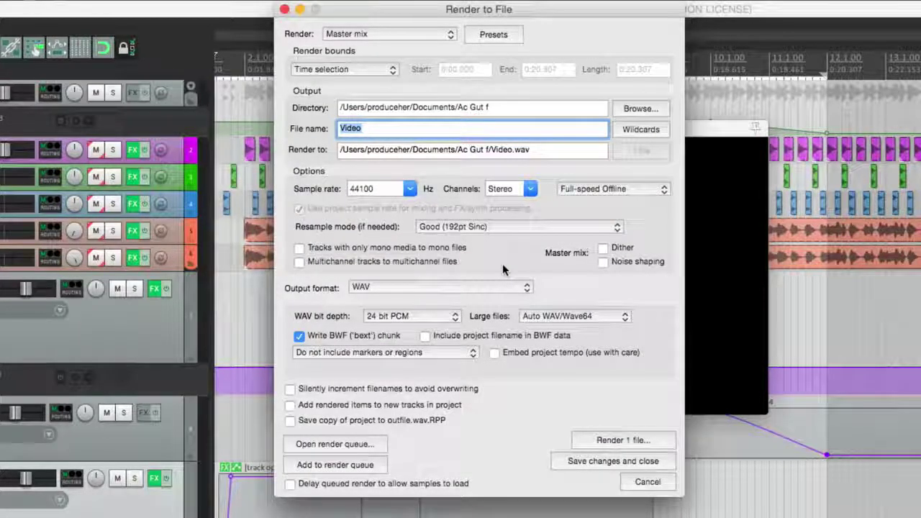
{"action": "left_click", "coordinate": [366, 69]}
{"action": "left_click", "coordinate": [365, 69]}
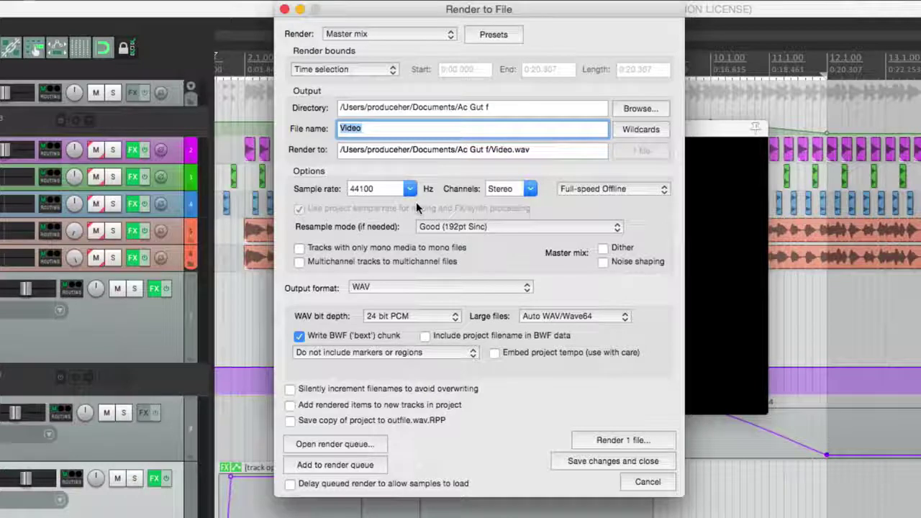
{"action": "left_click", "coordinate": [440, 288]}
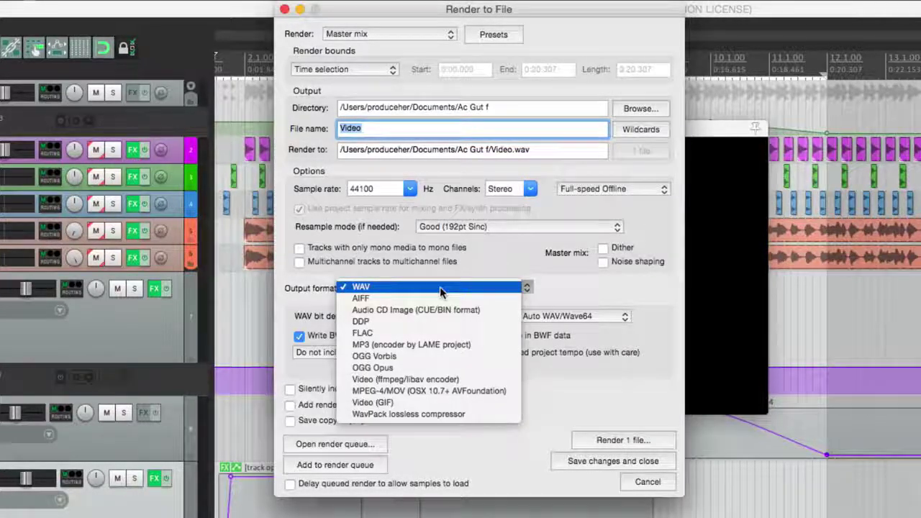
{"action": "left_click", "coordinate": [462, 392]}
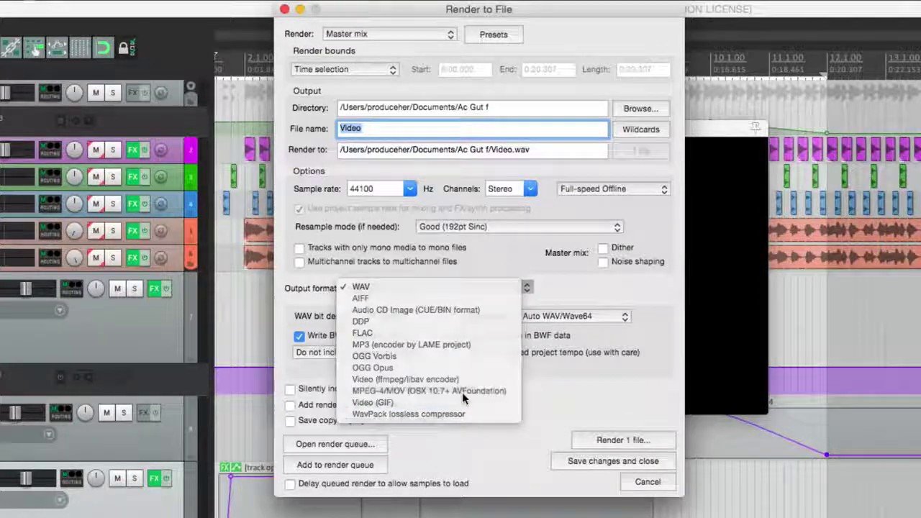